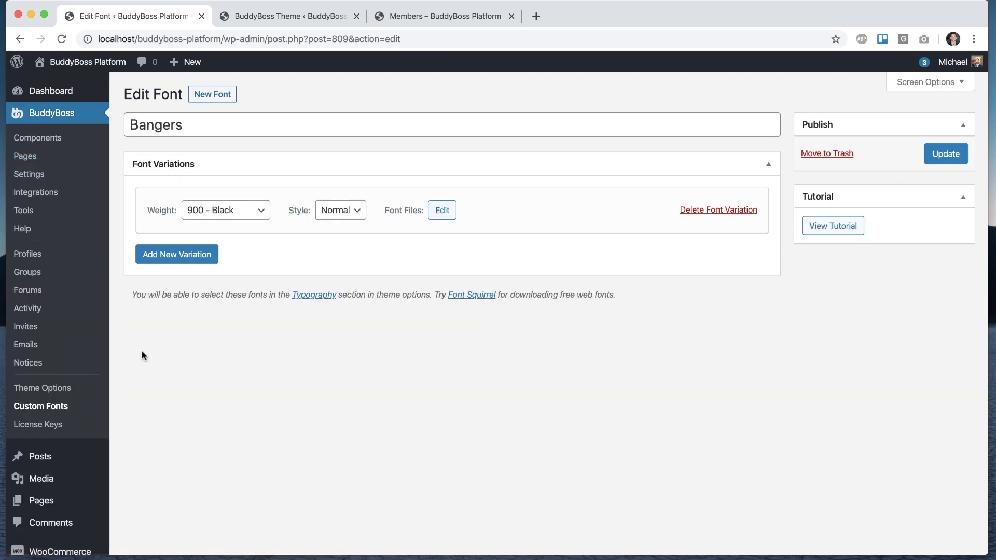
Step: In BuddyBoss Theme Options > Typography, set the H1 font family to Bangers
click(290, 8)
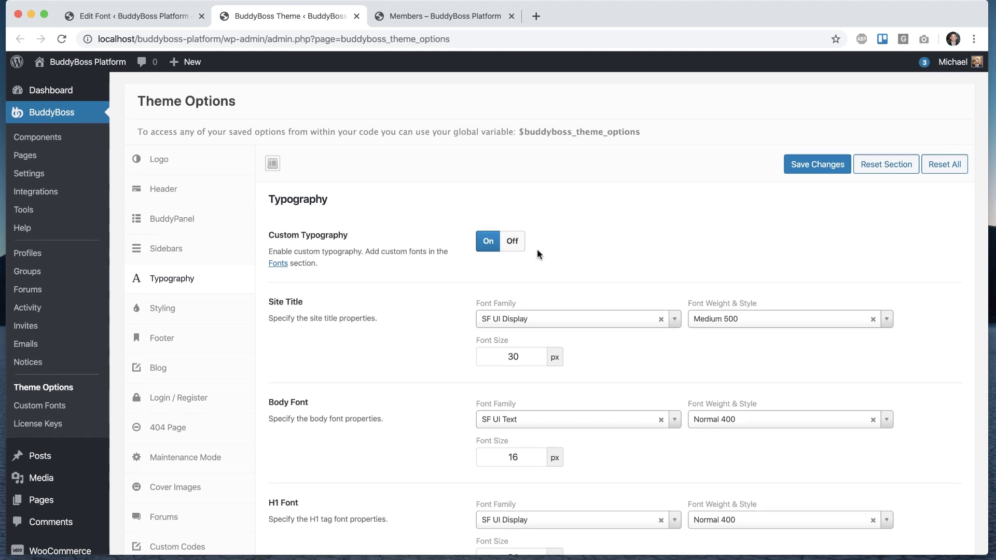
scroll(537, 249, down, 3)
click(497, 385)
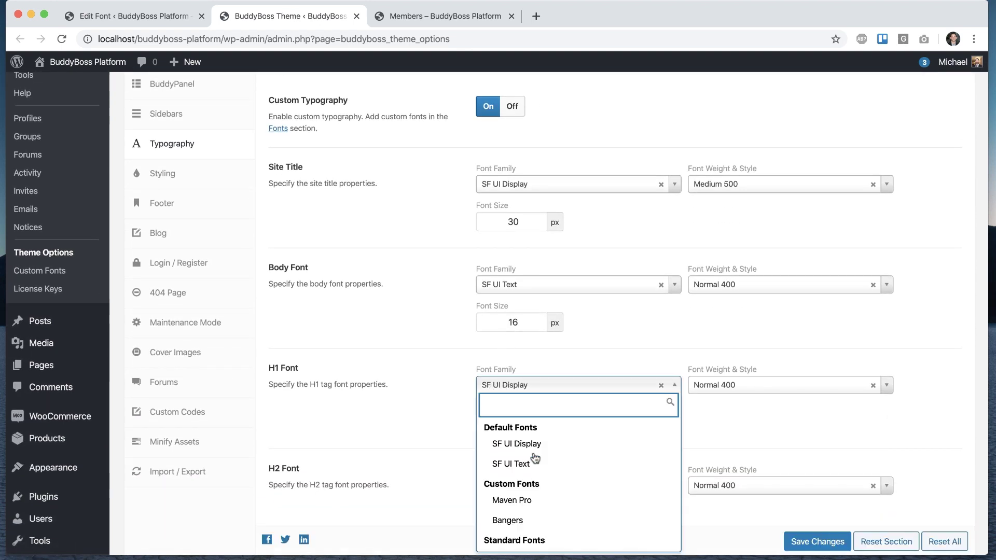
click(507, 518)
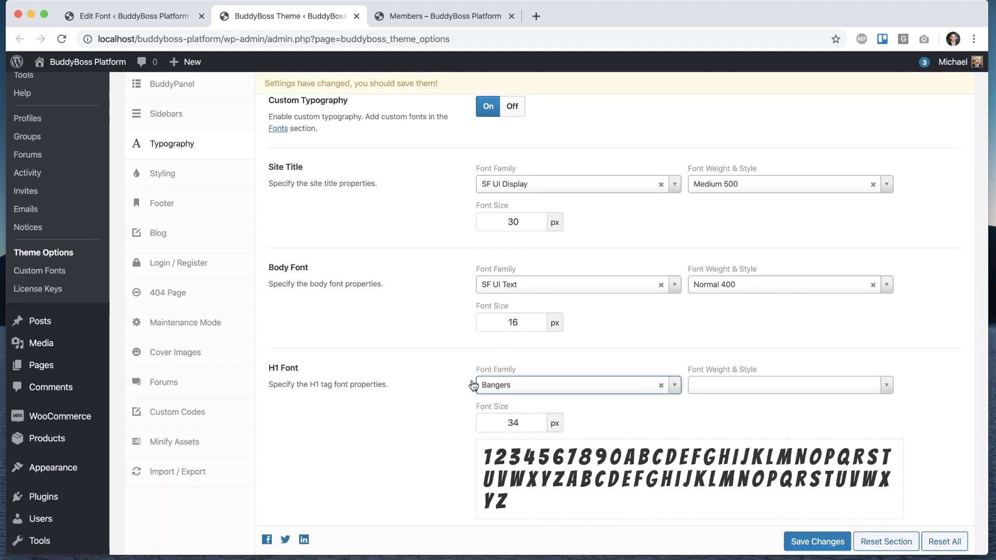
click(456, 394)
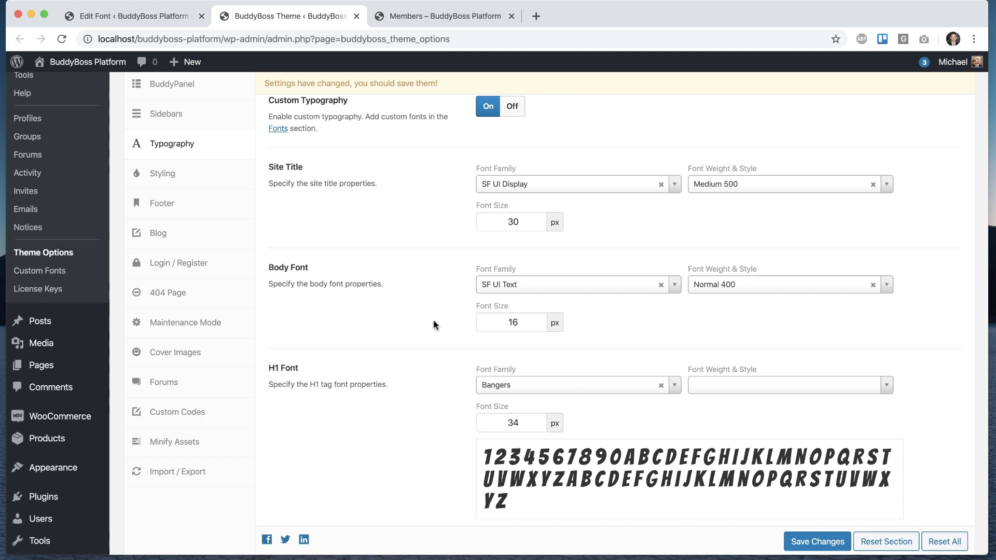
Step: Go from the Bangers font to the Custom Fonts list (Maven Pro, Bangers) and start a New Font
click(142, 16)
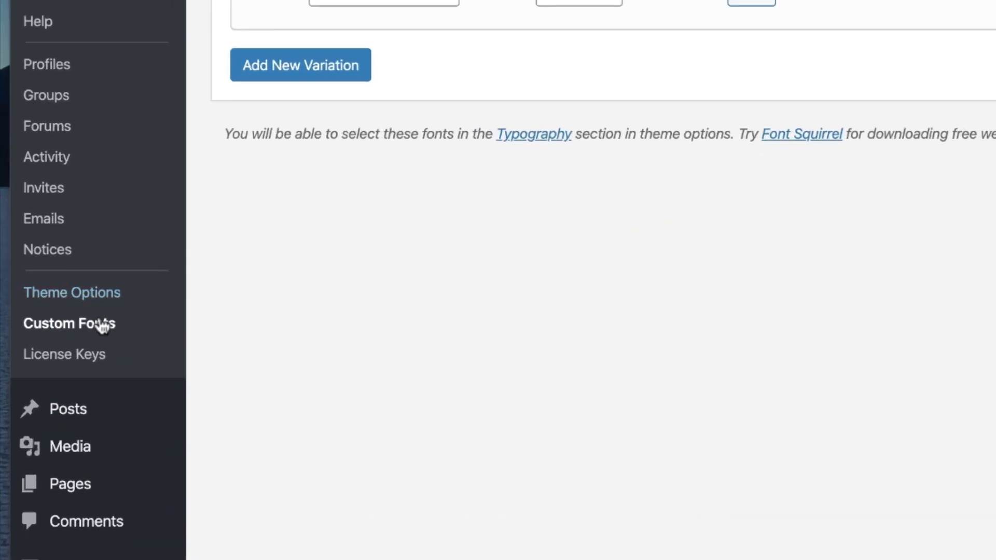
click(102, 326)
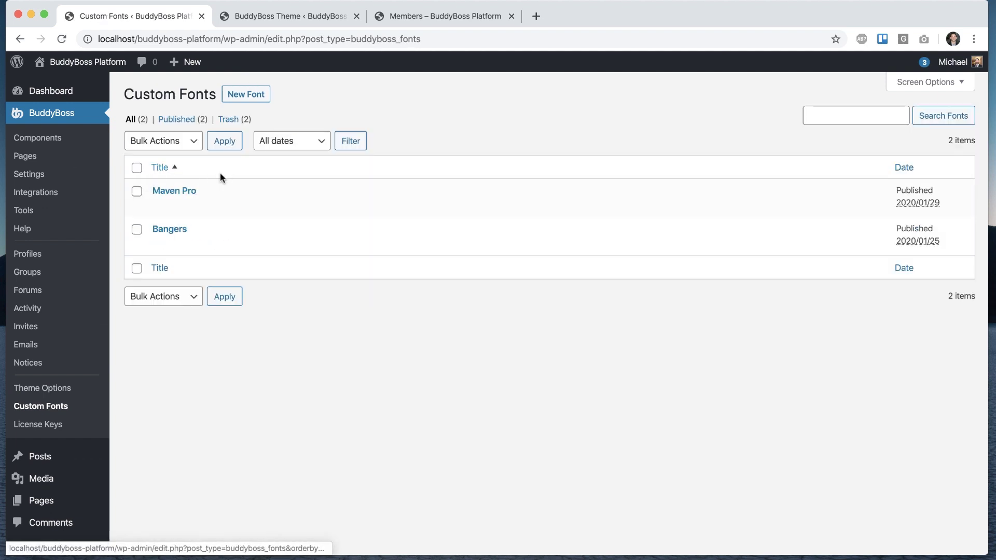
click(247, 96)
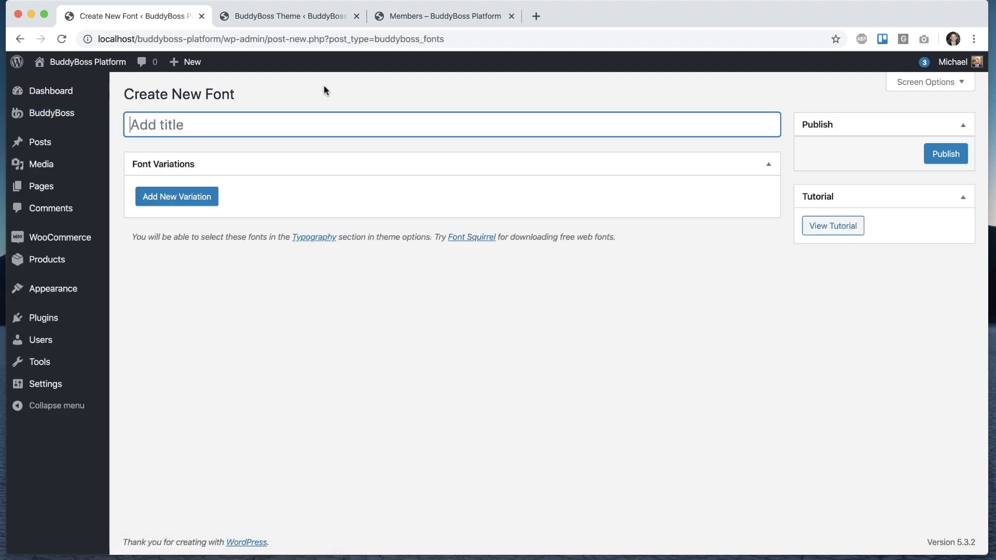
click(212, 266)
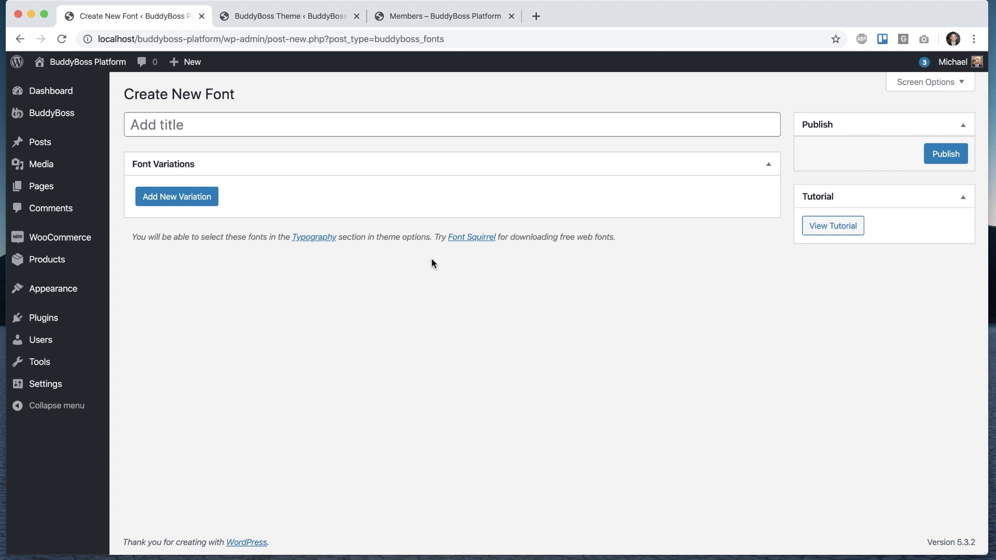
Step: Browse Font Squirrel's commercial-free font list in a new tab, then go back to the Create New Font form
click(463, 238)
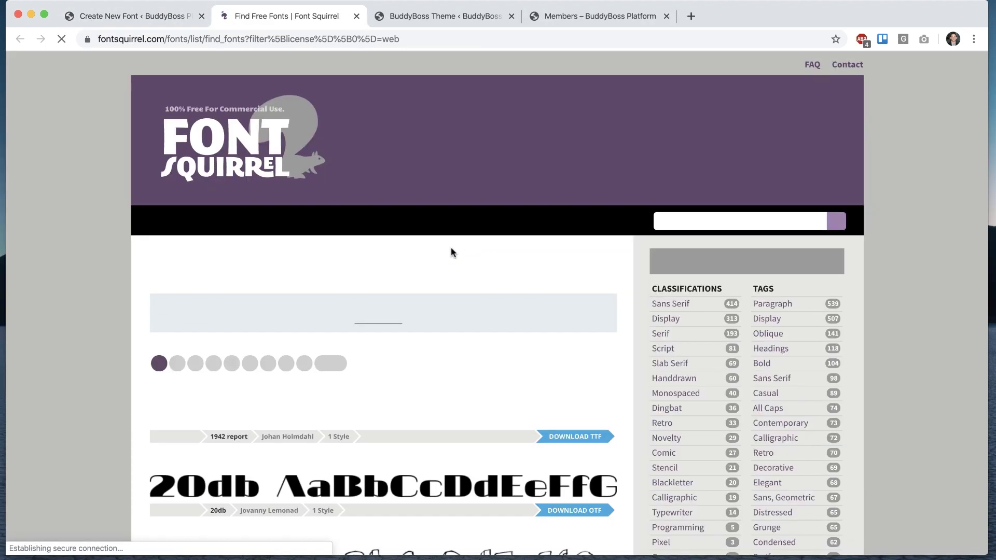
scroll(504, 269, down, 1)
scroll(504, 269, down, 15)
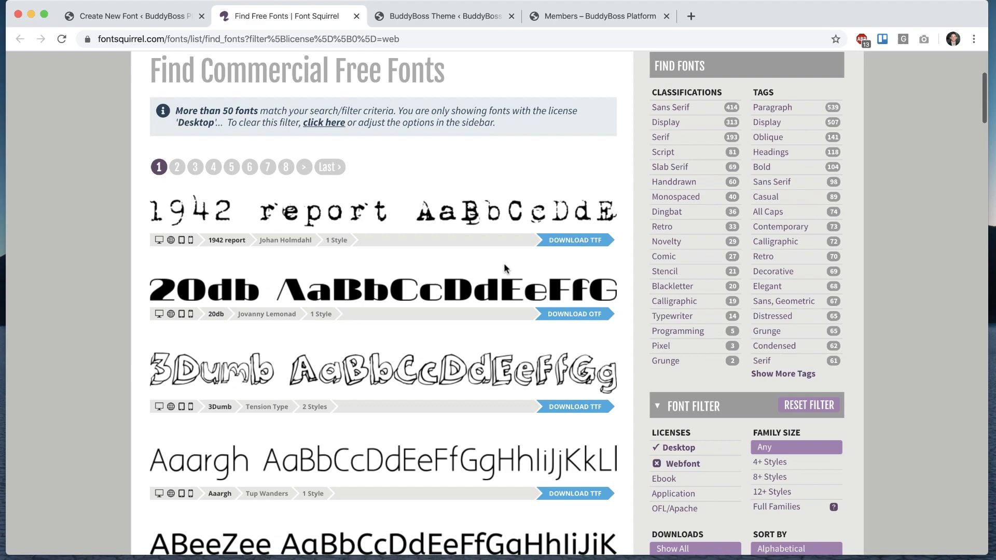
scroll(505, 268, up, 15)
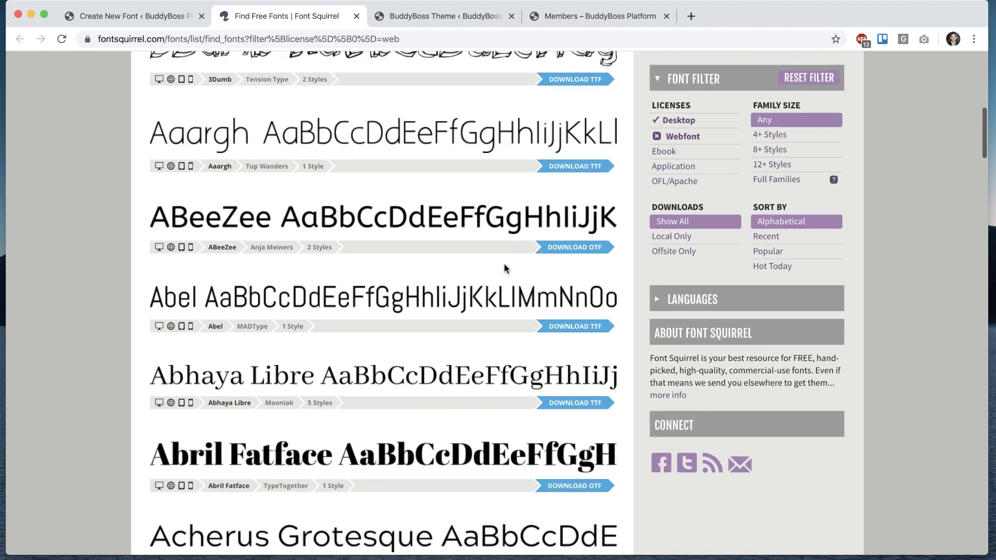
scroll(506, 268, down, 5)
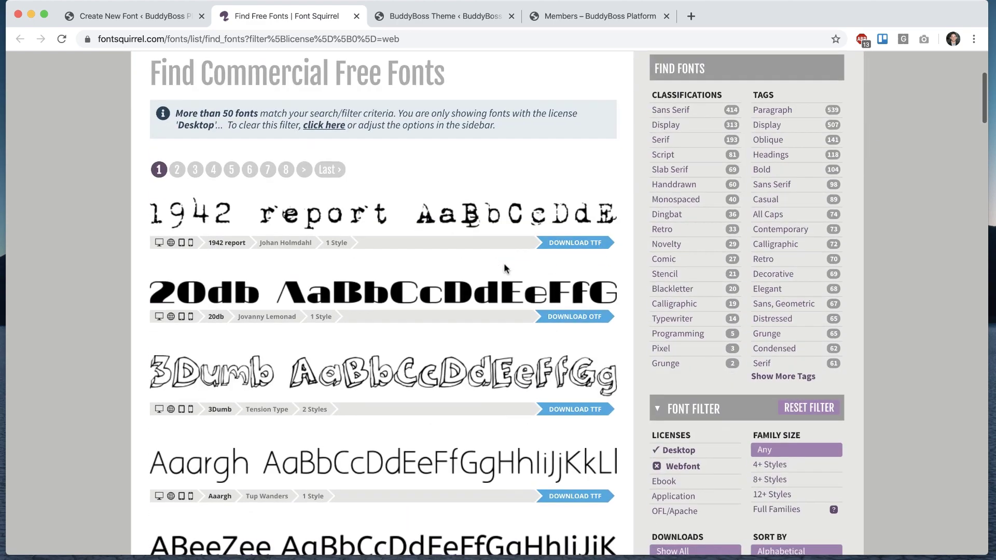
scroll(628, 266, down, 4)
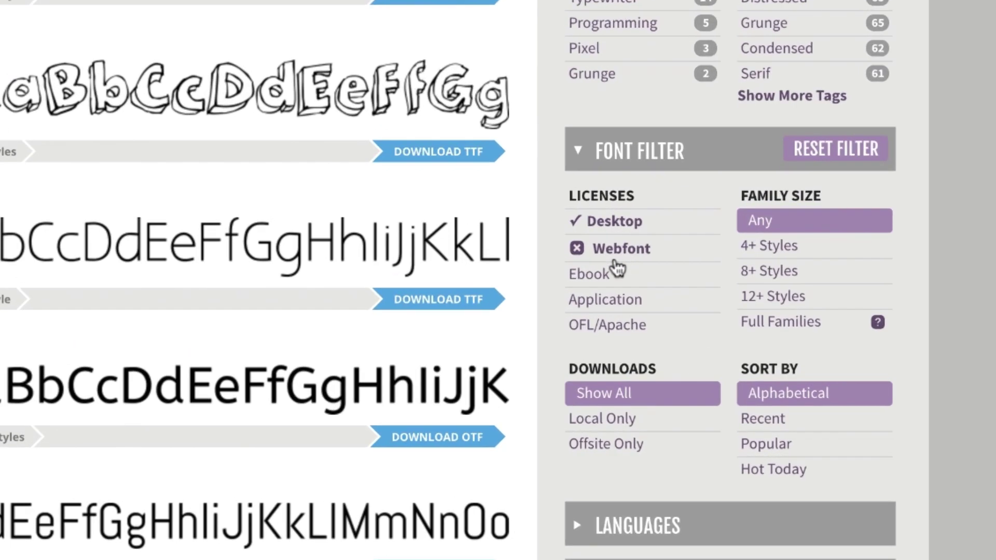
scroll(574, 316, up, 4)
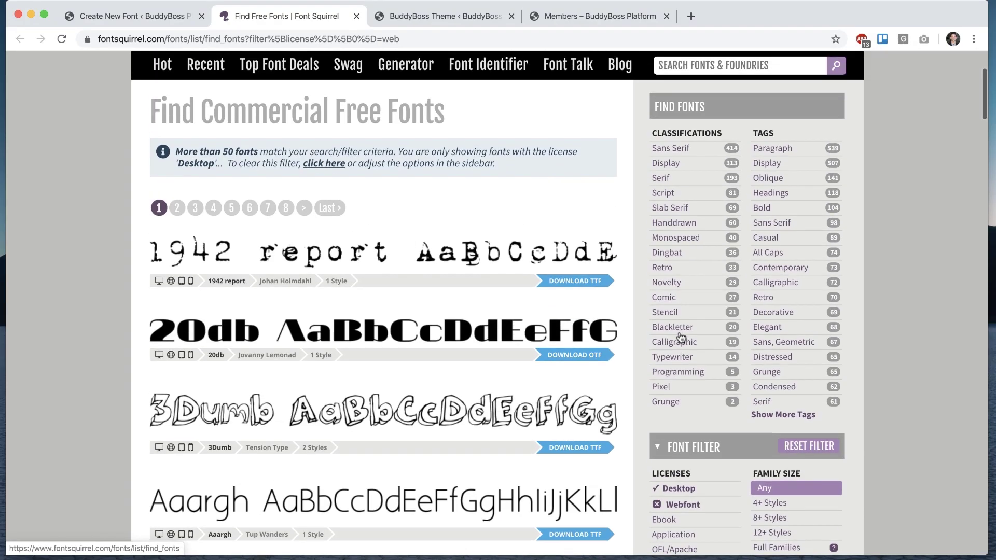
scroll(568, 389, down, 3)
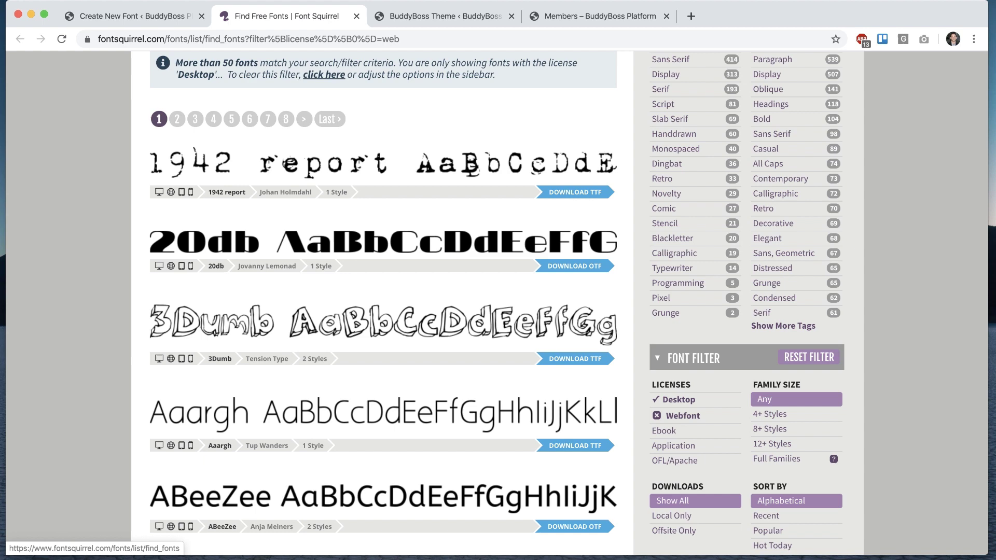
click(139, 21)
Step: Add one 100 - Thin, Normal variation with empty WOFF, WOFF2 and TTF fields to the new font
click(178, 197)
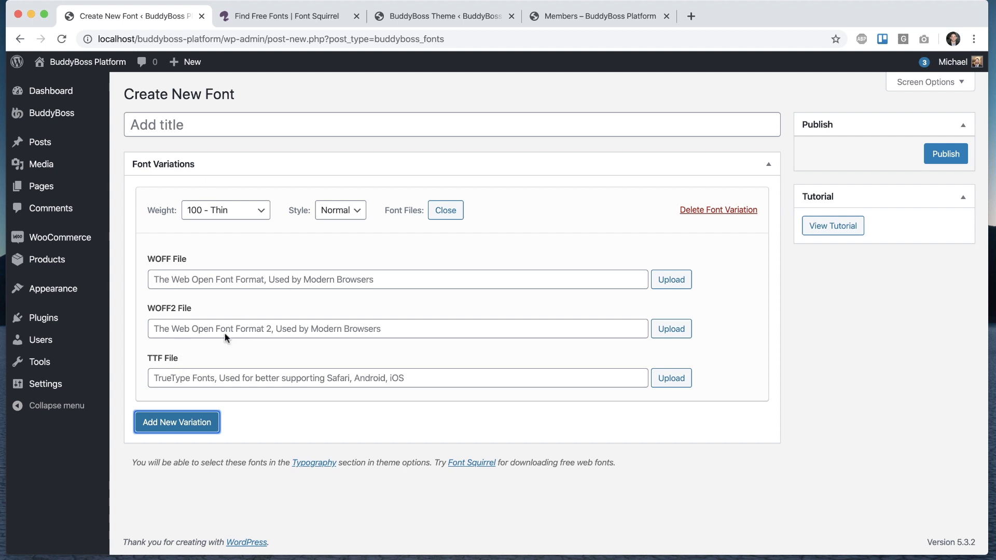
Step: Find Caladea on Font Squirrel and download its TTF package
click(275, 12)
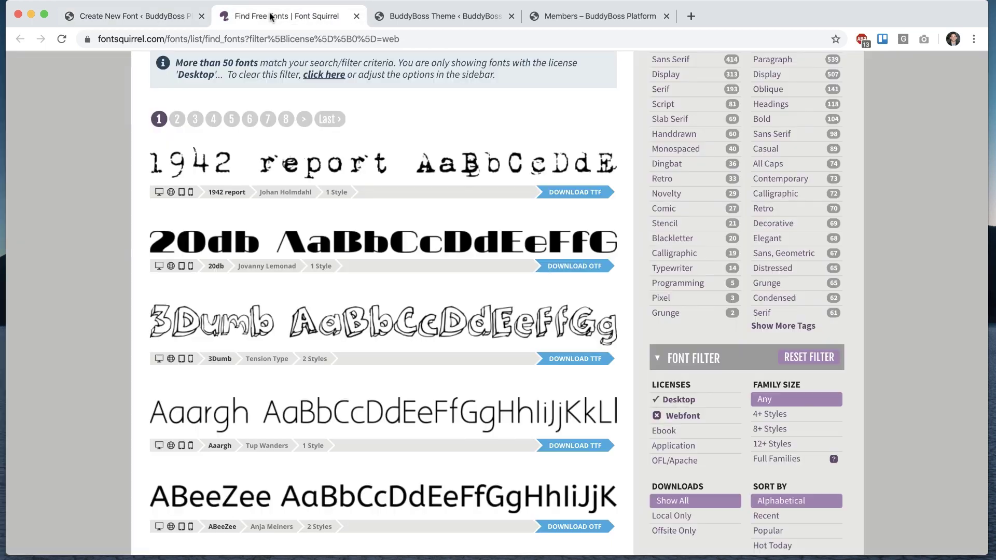
scroll(303, 257, down, 1)
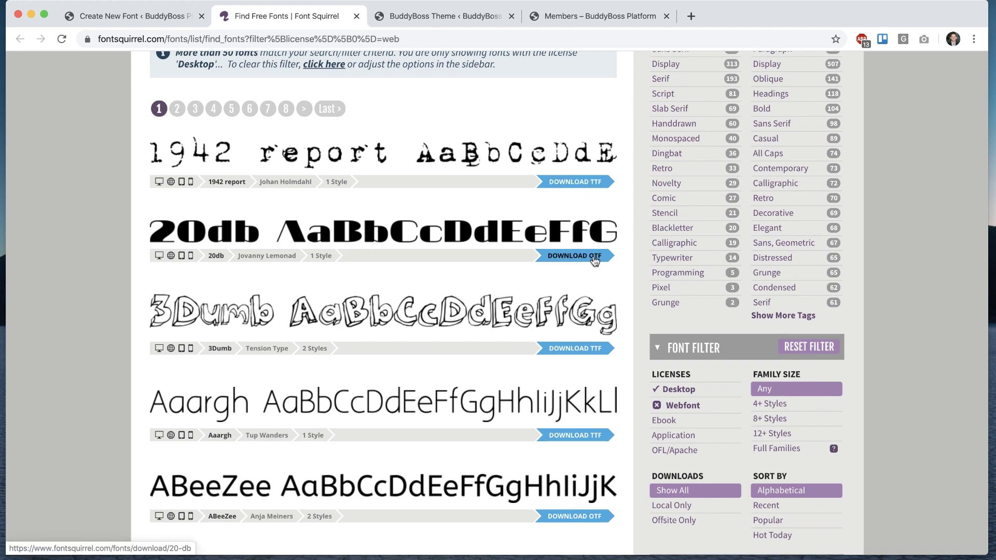
click(126, 11)
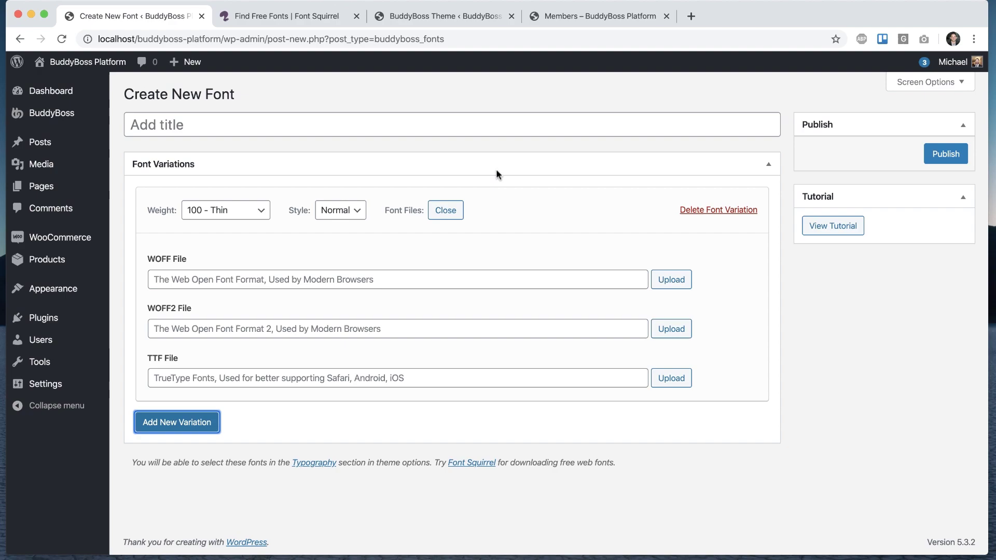
click(260, 18)
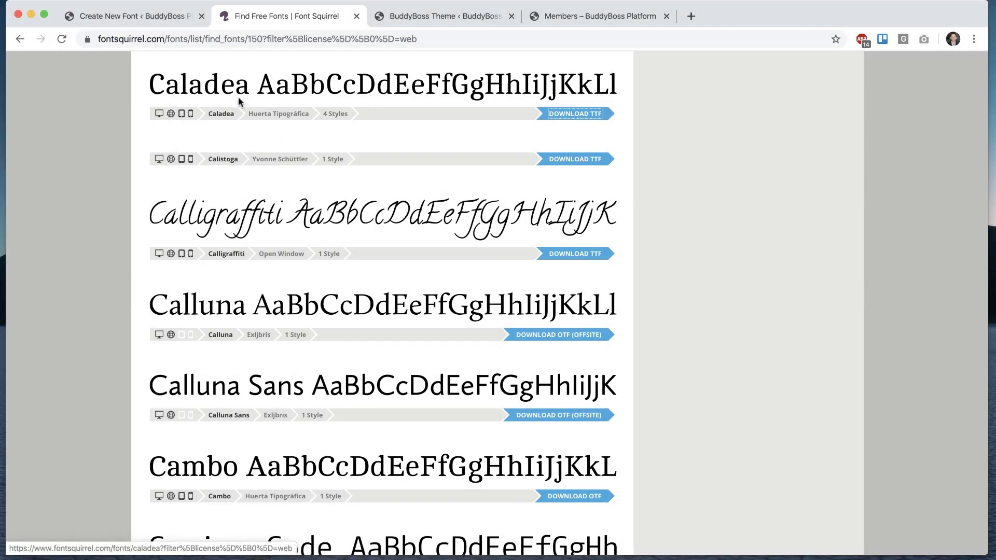
click(573, 114)
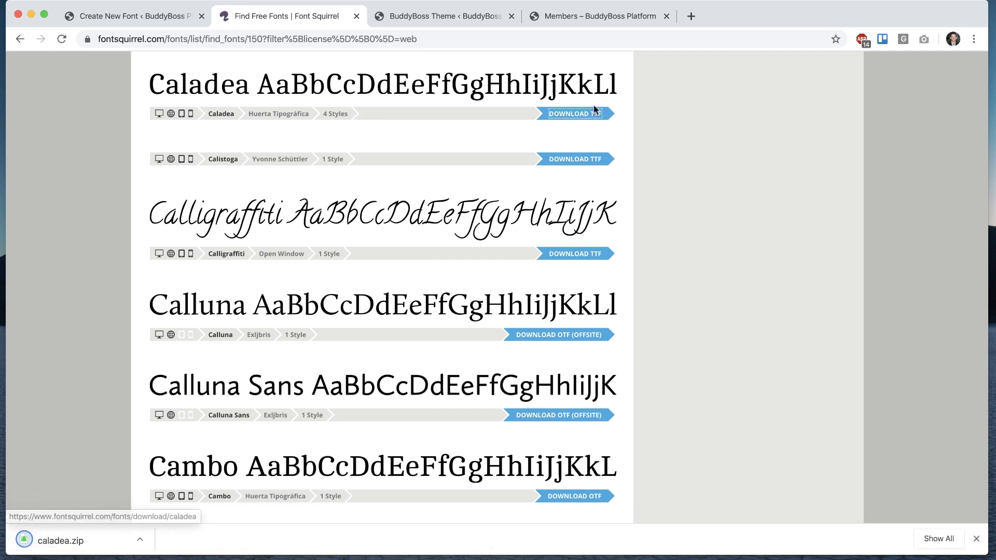
Step: Show the downloaded caladea.zip in Finder to unpack it
click(140, 540)
click(176, 558)
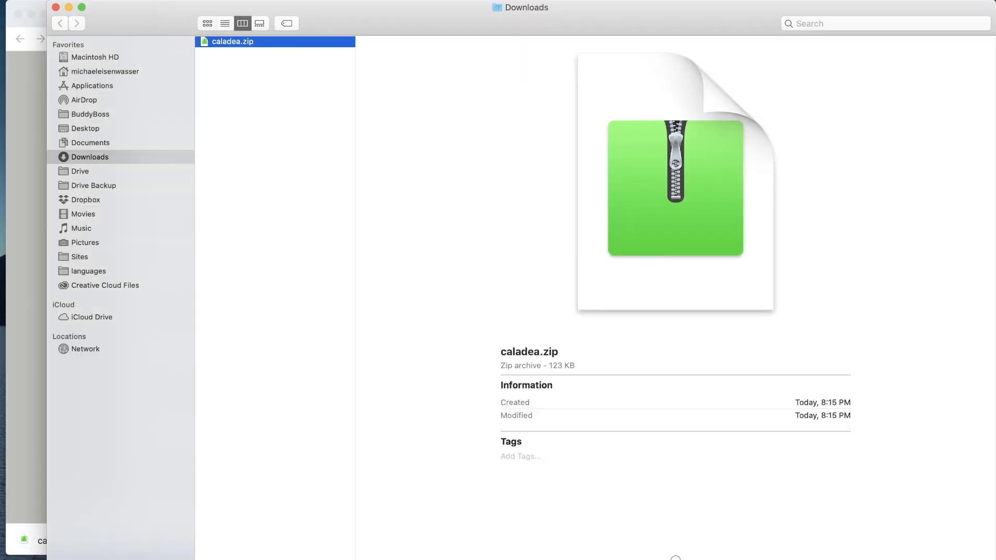
drag(418, 23, 438, 11)
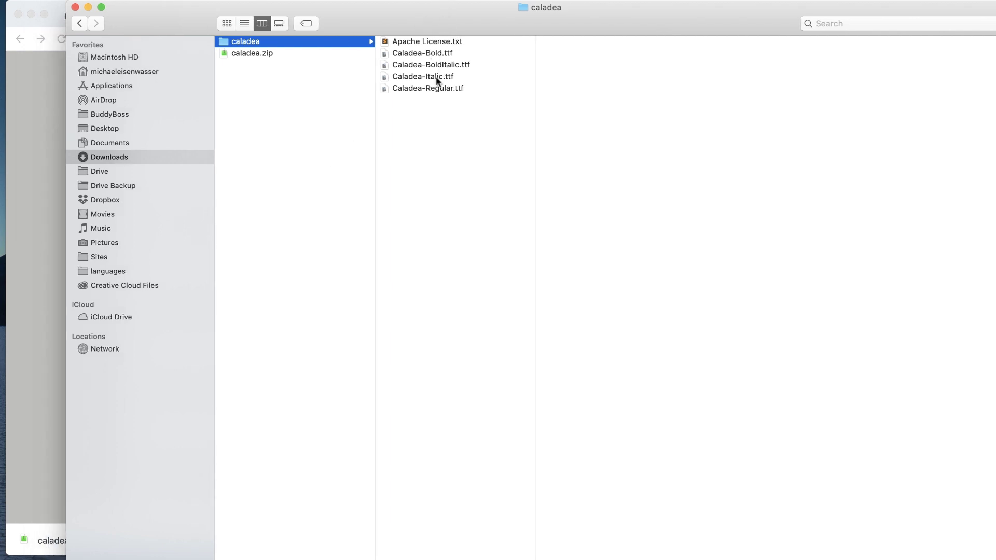
Step: Enter 'Caladea' as the new custom font's title
click(42, 200)
click(134, 15)
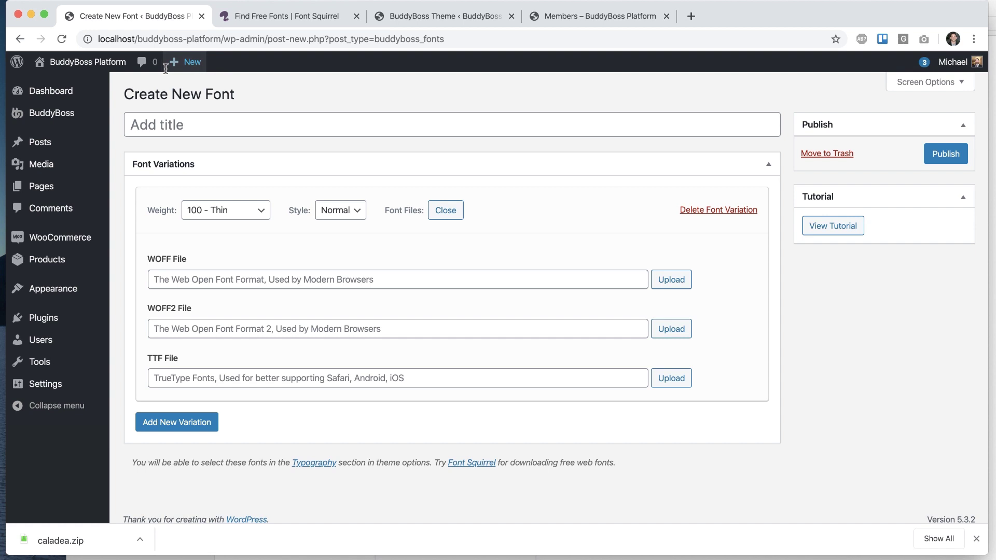
click(156, 128)
text(Calade)
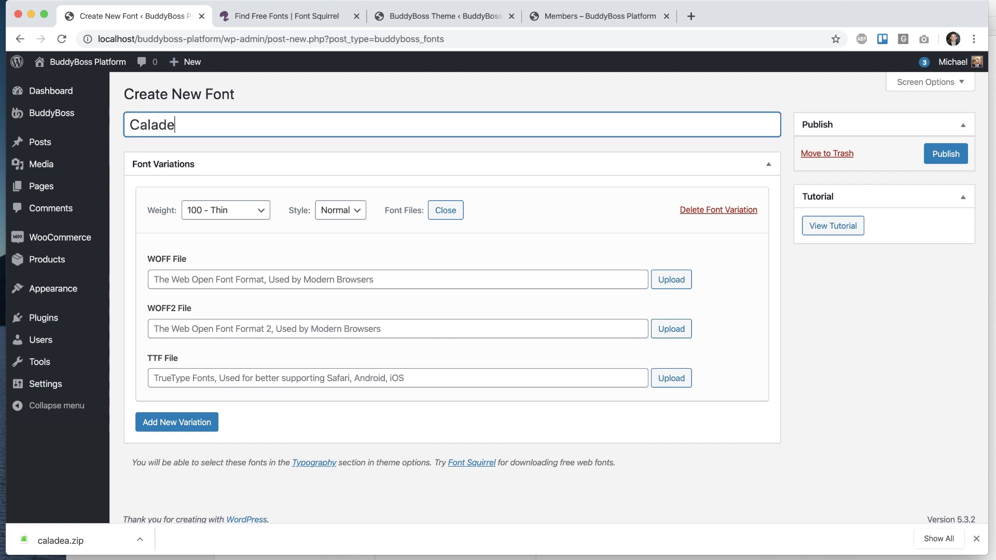
text(a)
Step: Check the font name on Font Squirrel and the site title font list in Typography, changing nothing
click(269, 15)
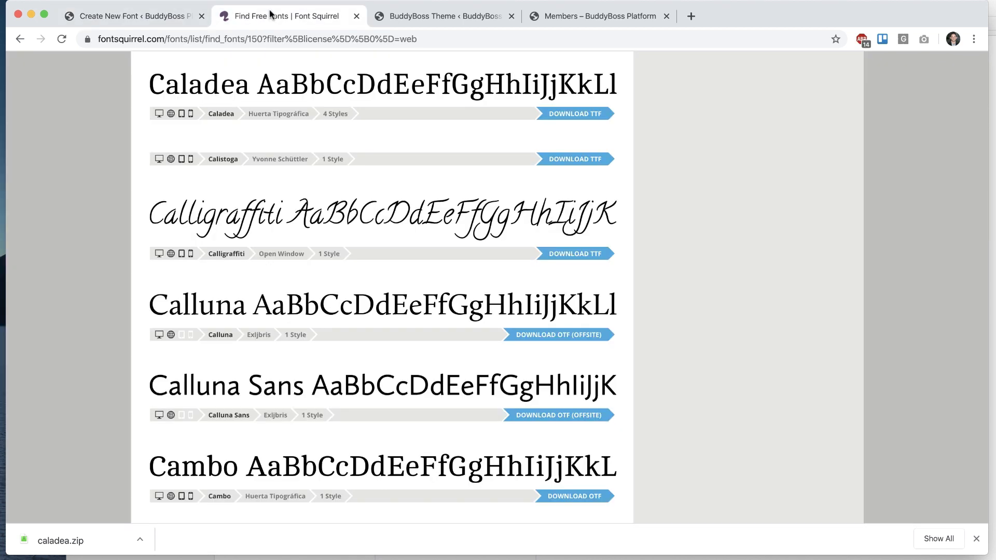
click(172, 15)
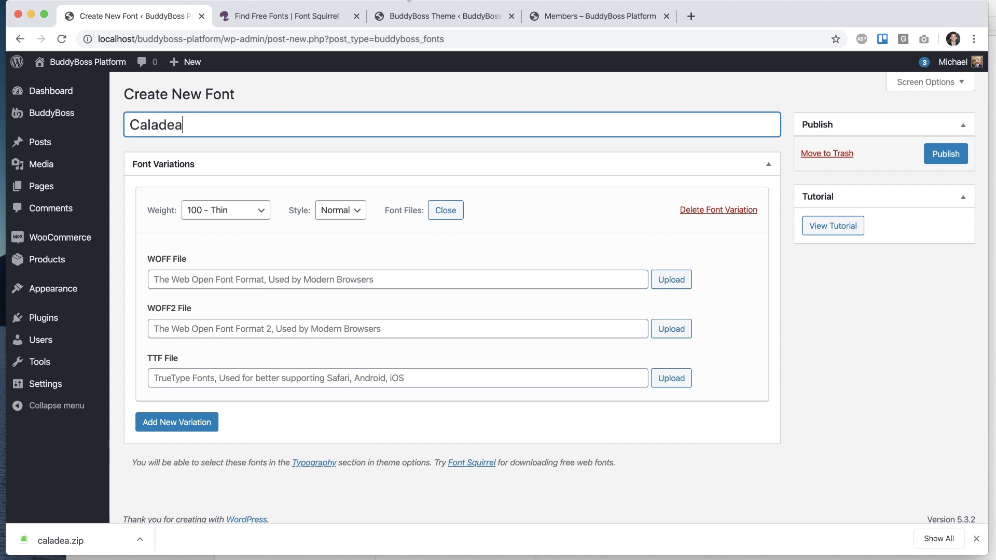
click(413, 17)
click(529, 185)
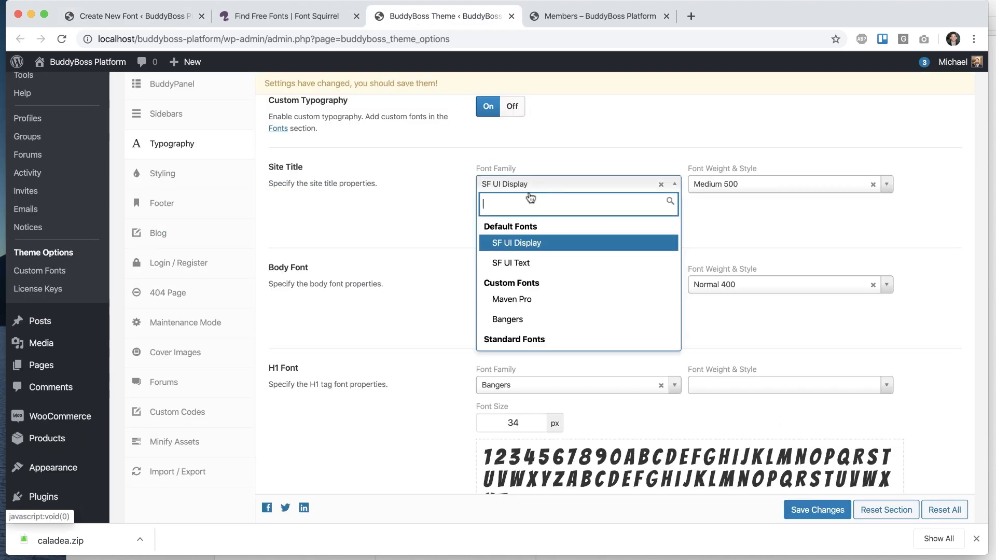
click(444, 240)
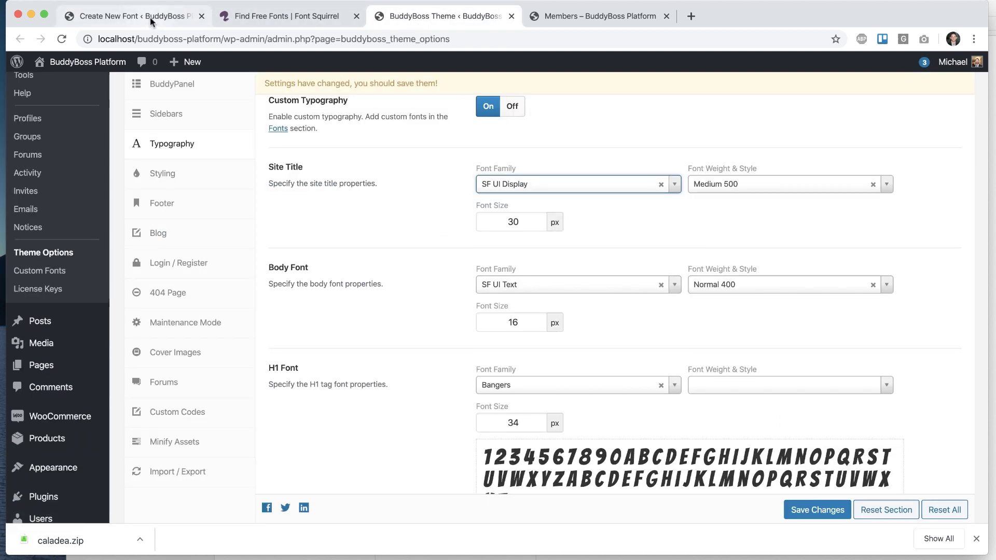
click(253, 17)
key(ctrl+shift+Tab)
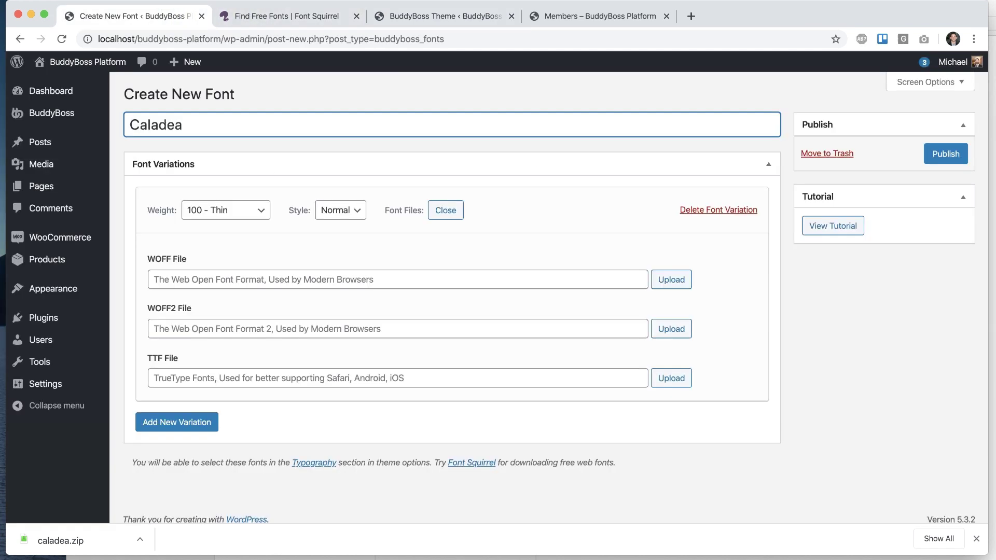
Step: Collapse the variation's file fields and look over the caladea folder of TTF files
click(973, 538)
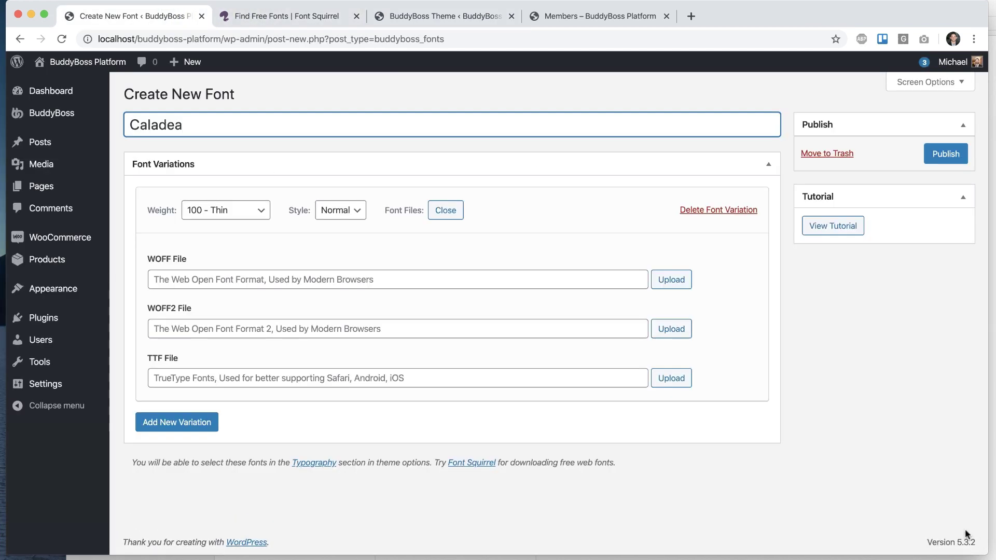
click(446, 210)
key(super+Tab)
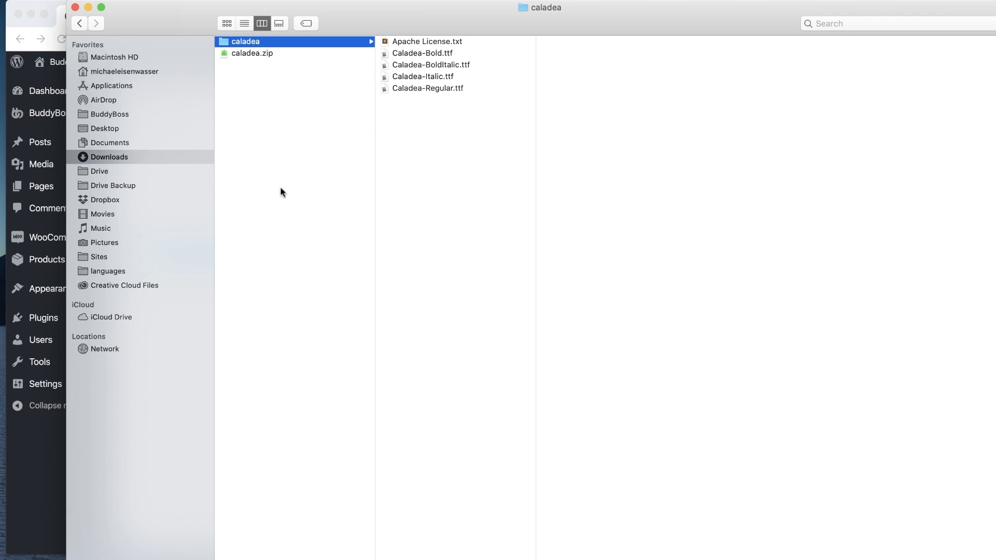
click(10, 460)
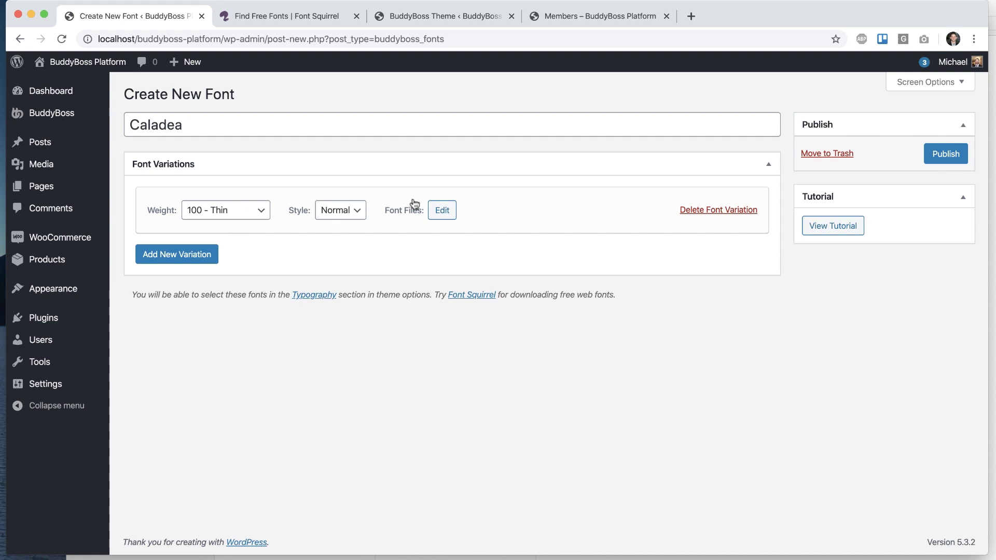
Step: Upload Caladea-Bold.ttf from Downloads/caladea as the first variation's TTF file
click(447, 211)
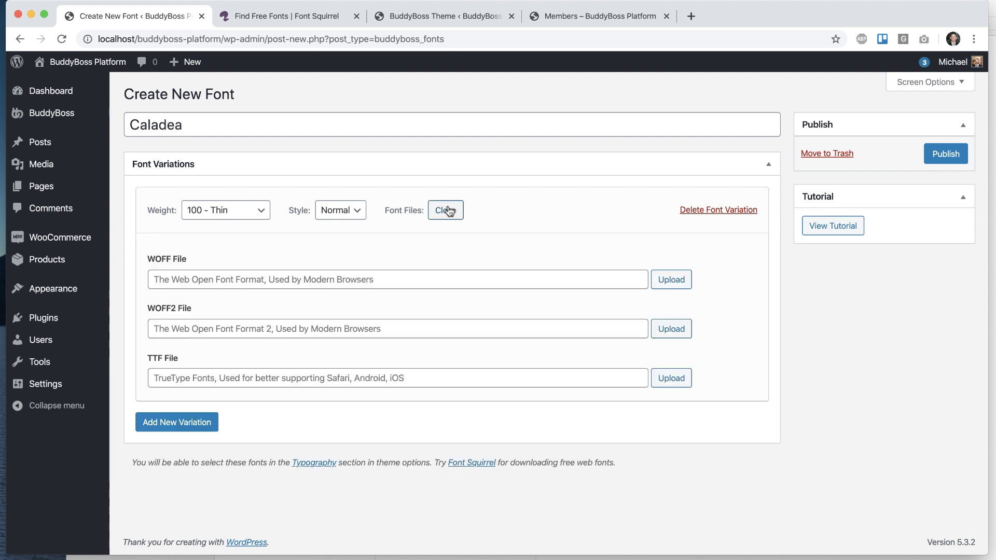
click(671, 379)
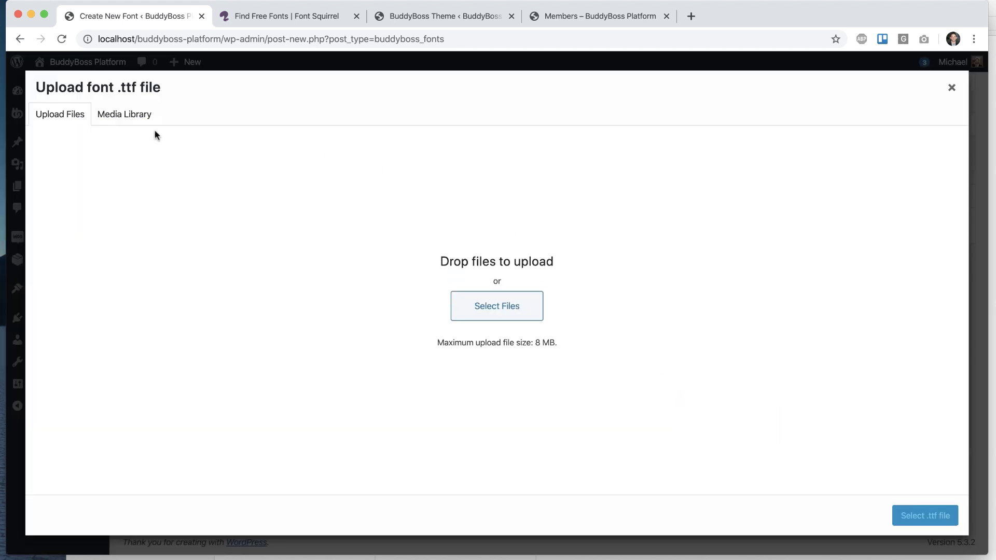
click(509, 317)
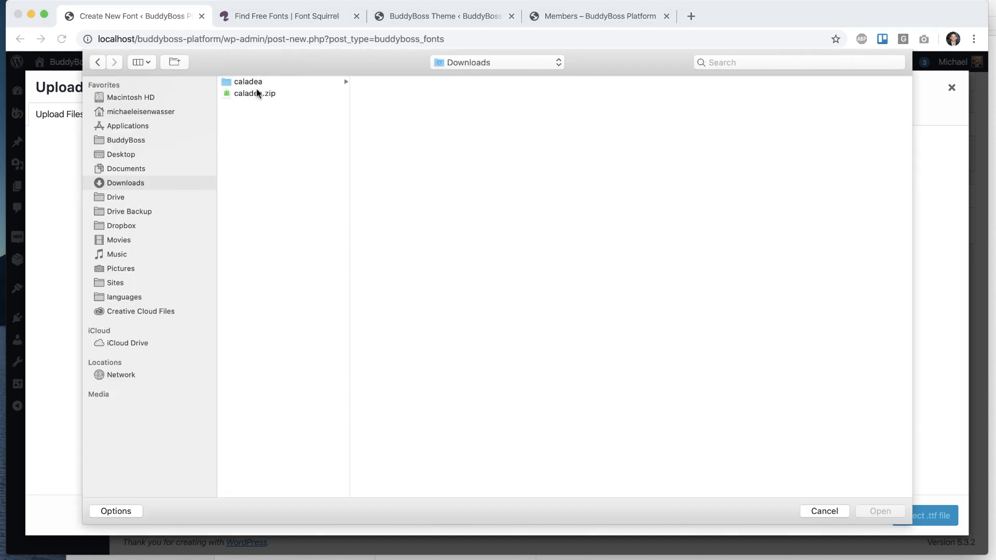
click(248, 82)
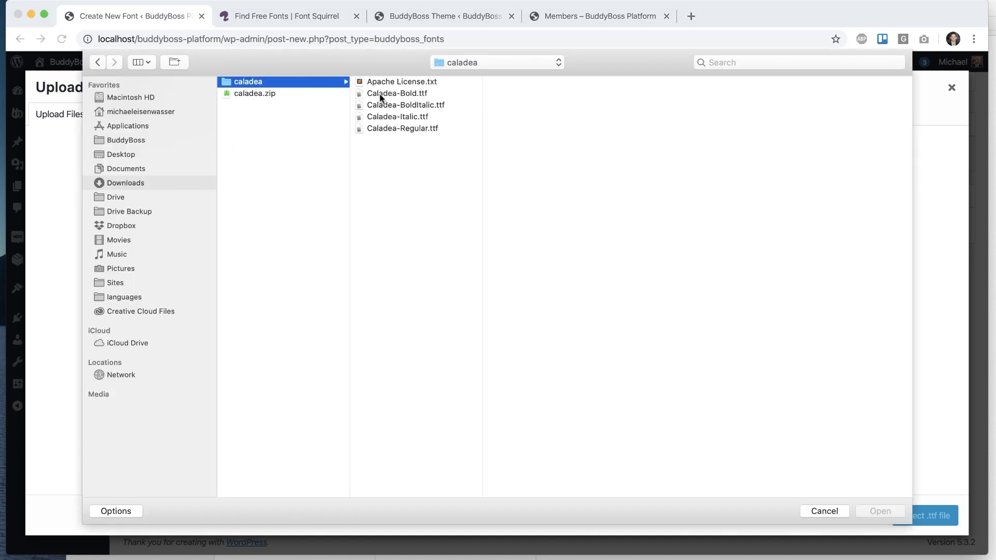
click(381, 94)
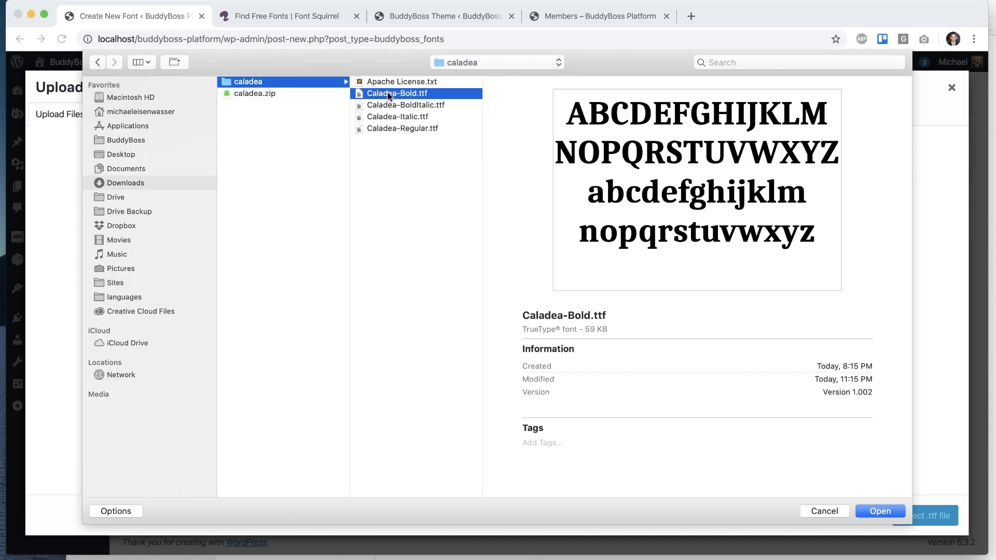
click(880, 512)
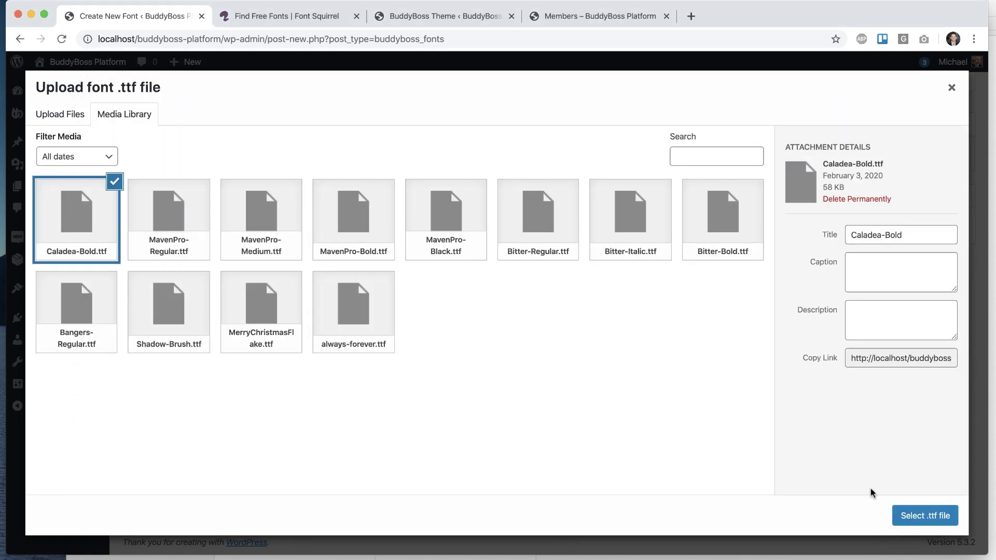
click(909, 515)
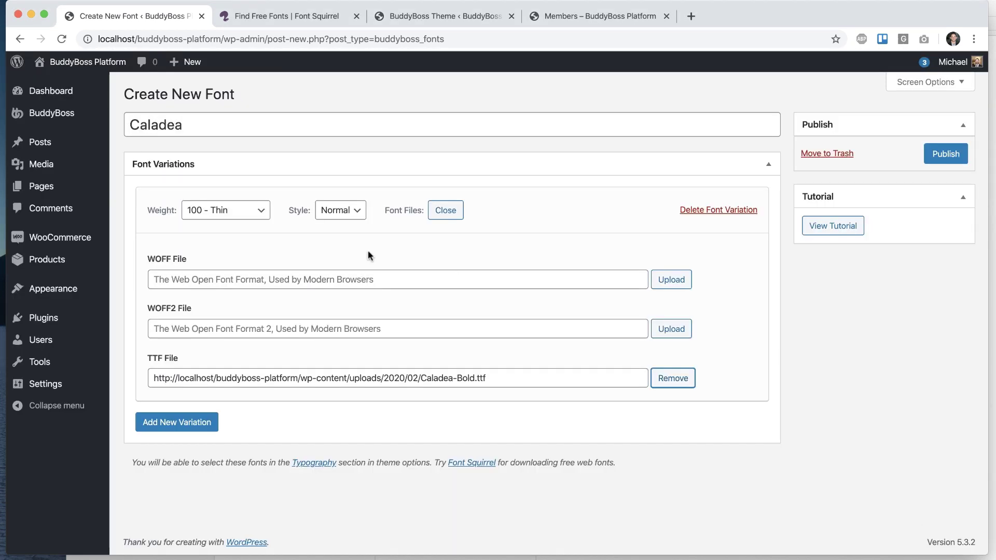
Step: Set the variation's weight to 700 - Bold and keep its style Normal
click(224, 217)
click(244, 283)
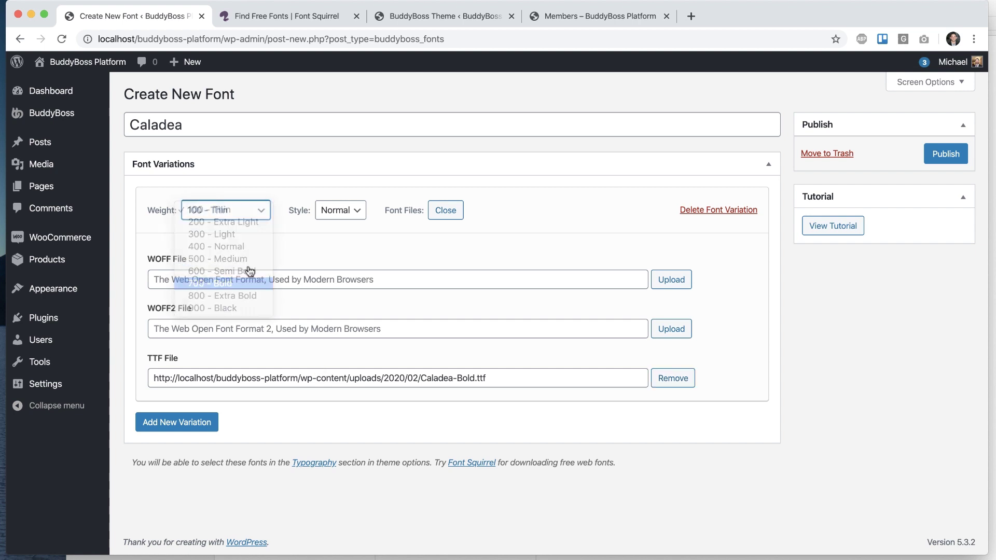
click(346, 211)
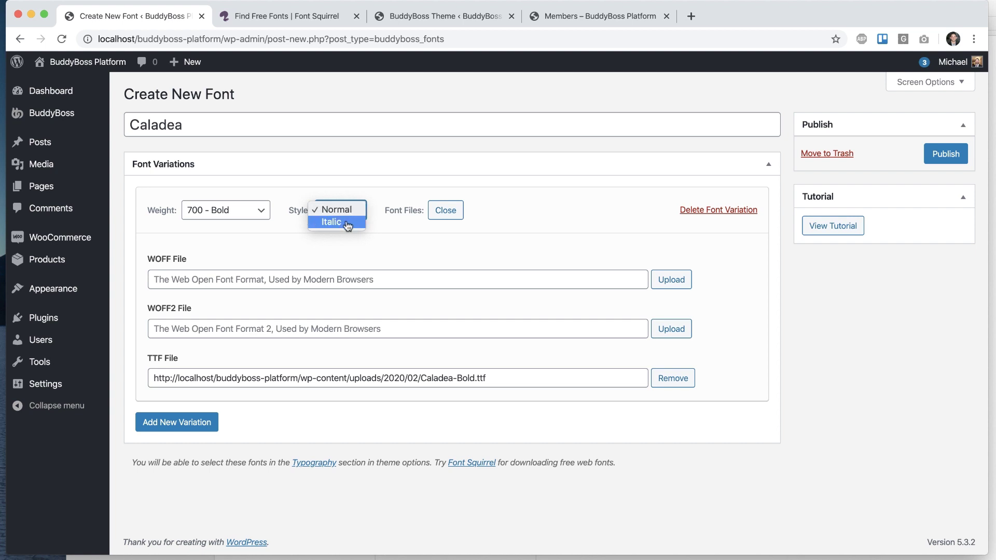
click(337, 210)
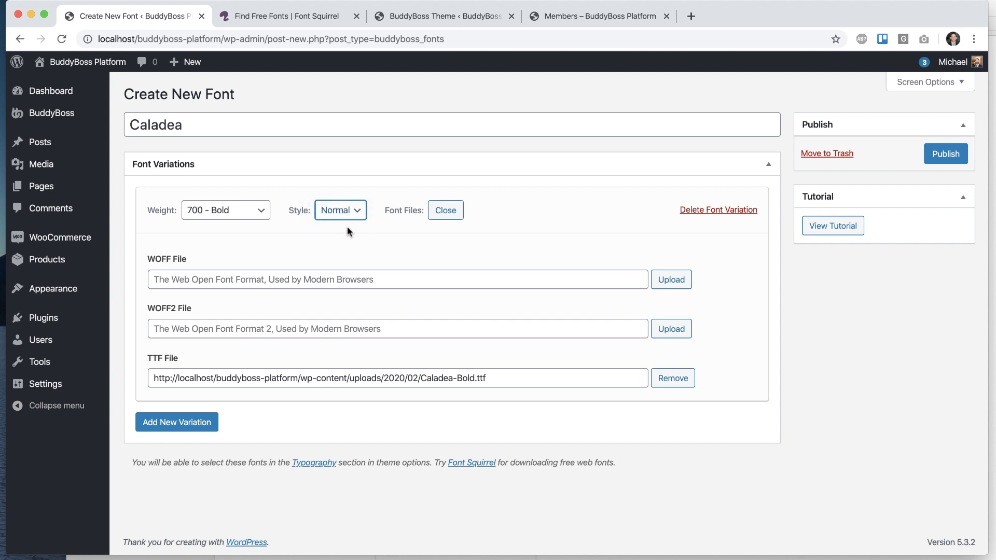
click(241, 214)
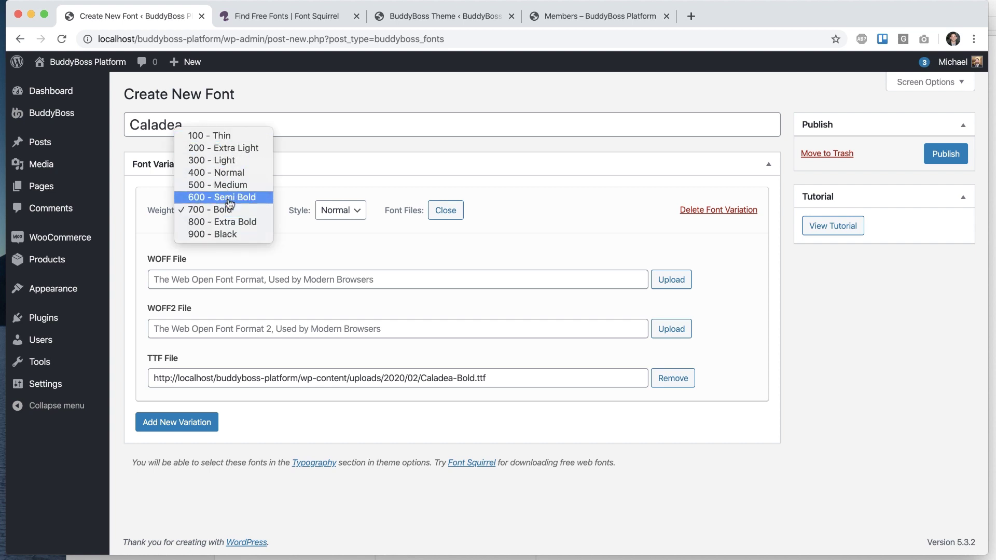
click(223, 209)
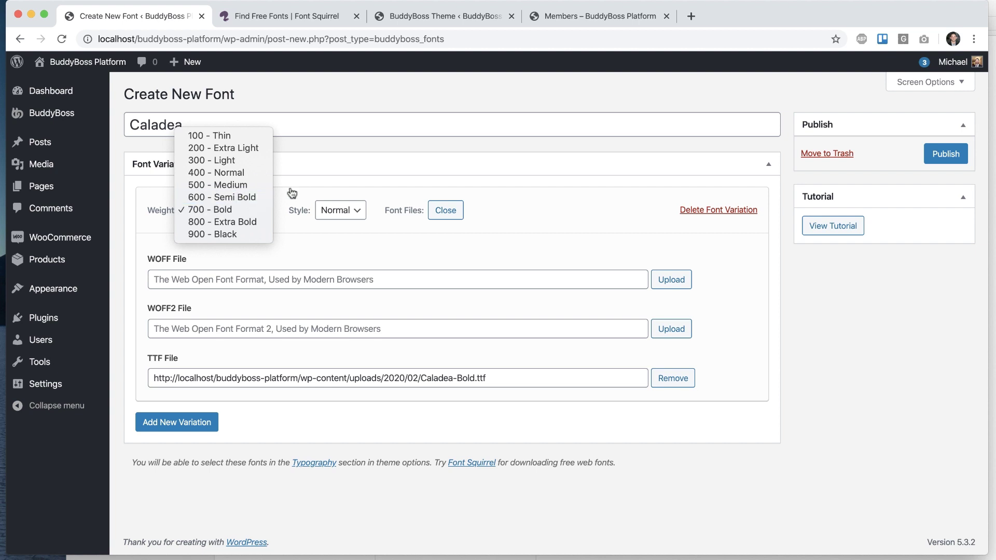
Step: Confirm the weight stays 700 - Bold, matching the Caladea-Bold.ttf file name
click(413, 11)
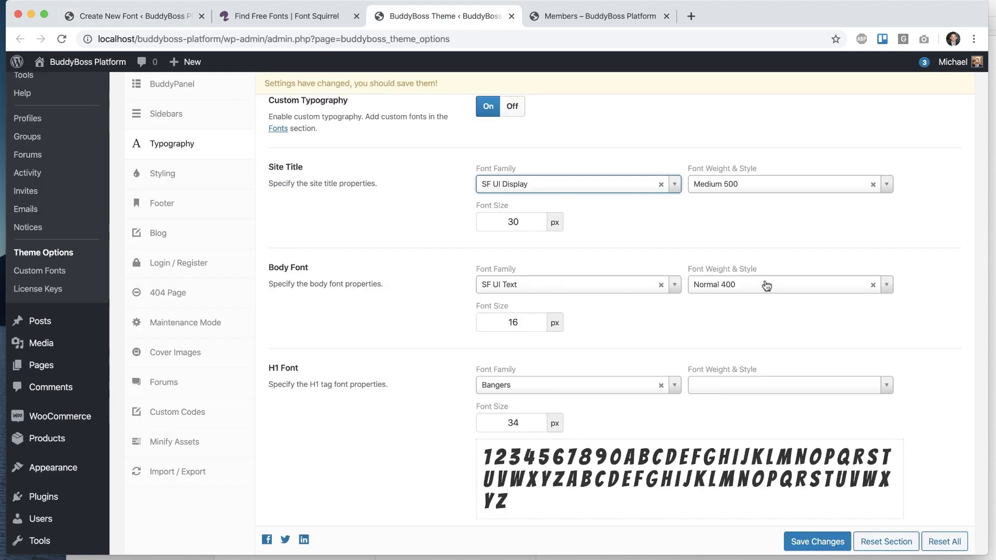
click(157, 13)
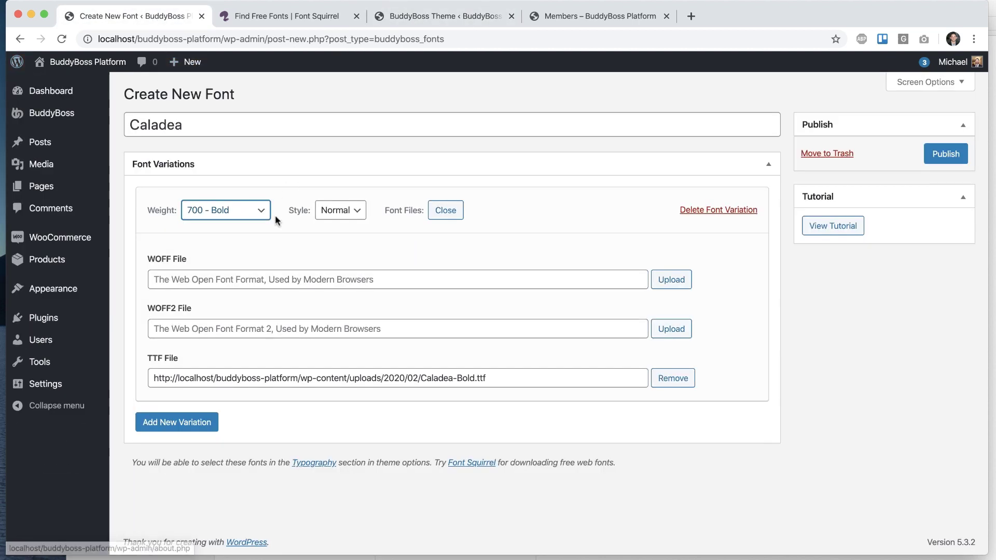
click(240, 213)
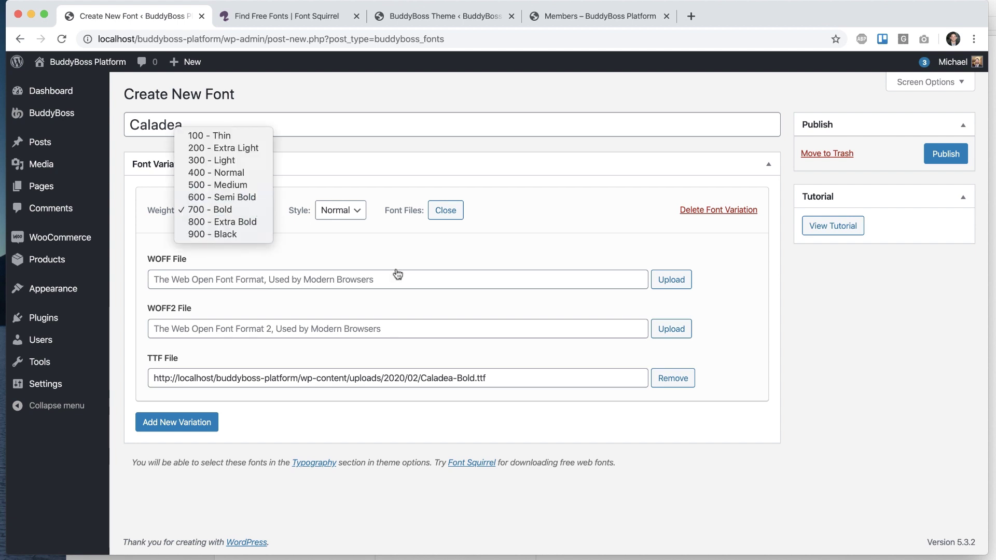
click(436, 309)
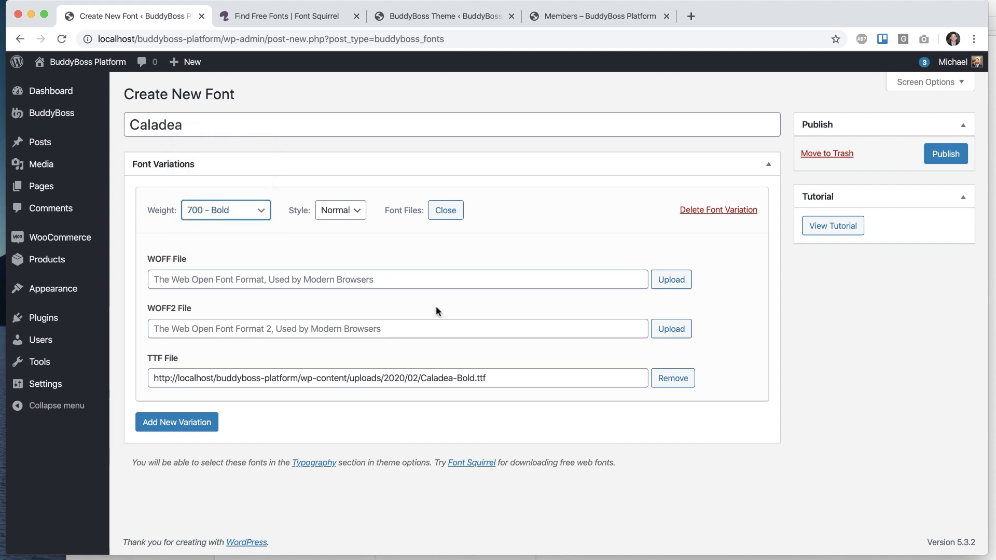
double_click(459, 376)
click(487, 543)
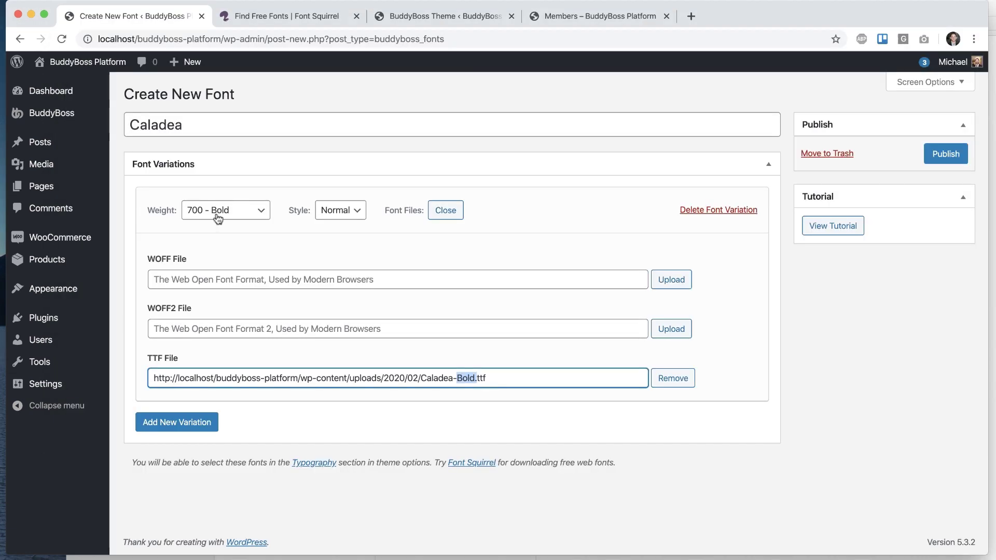
click(208, 210)
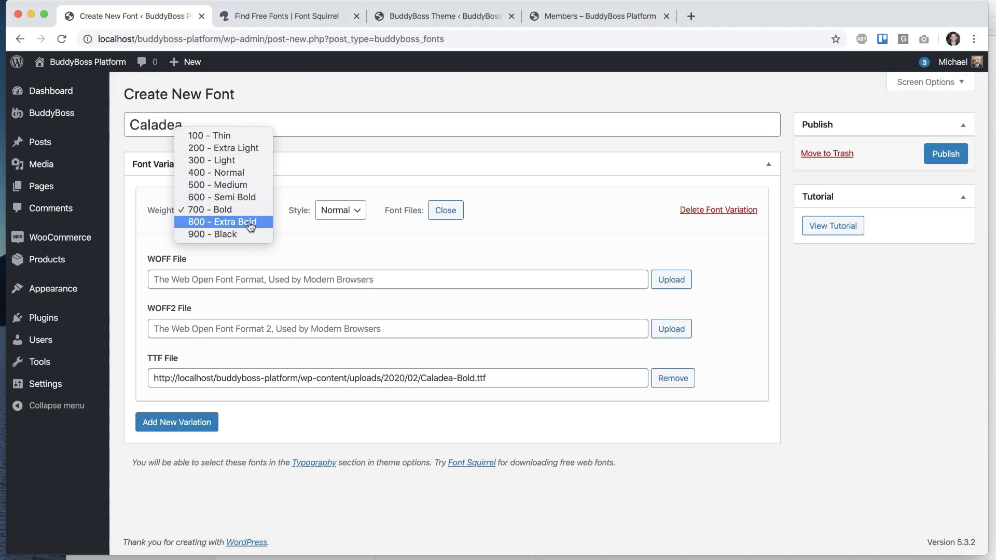
click(219, 210)
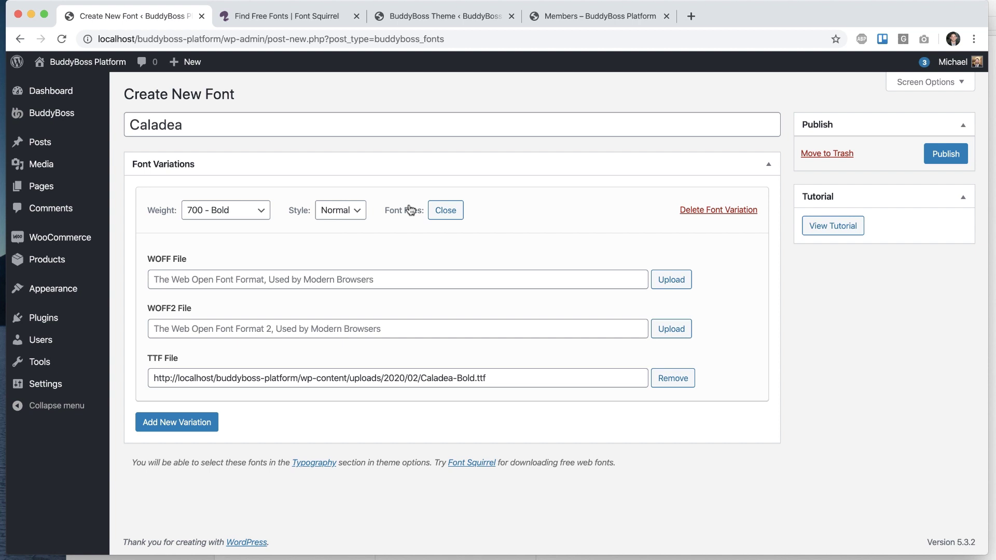
Step: Add a second variation with Caladea-BoldItalic.ttf as its TTF file
click(441, 210)
click(207, 254)
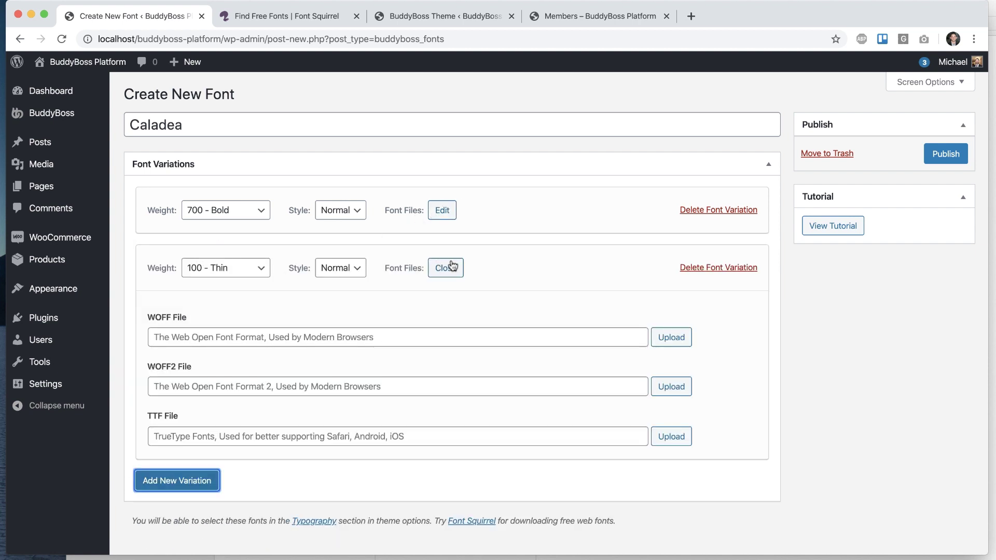
click(670, 437)
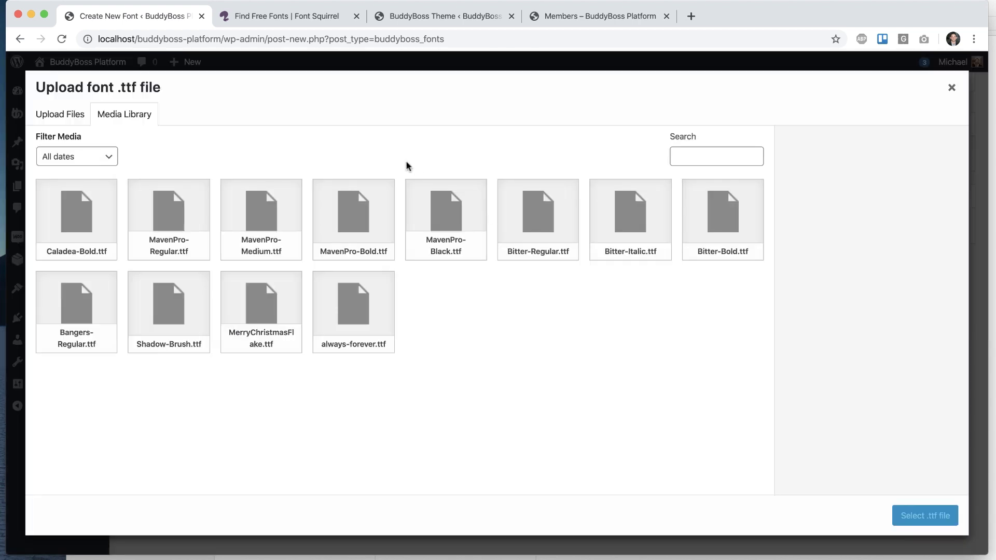
click(72, 120)
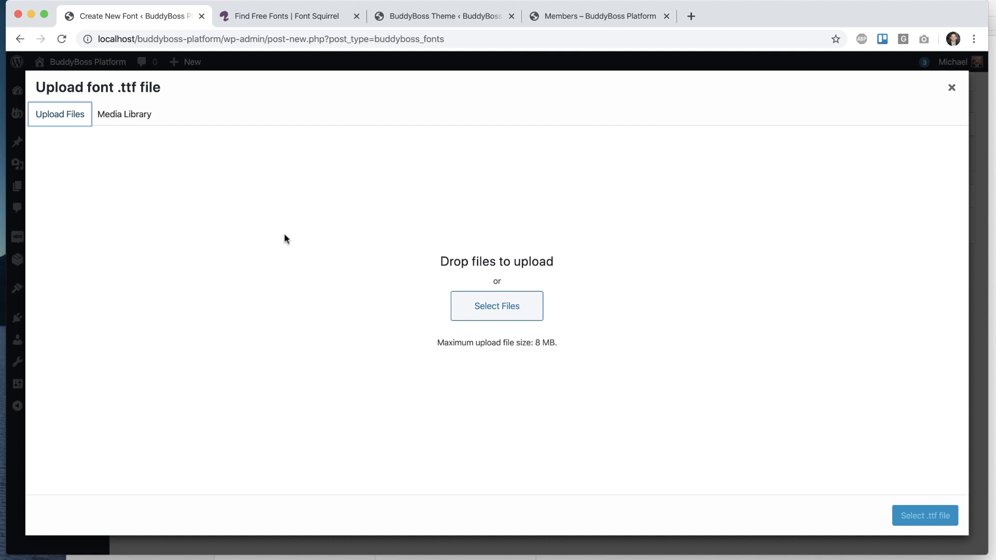
click(491, 310)
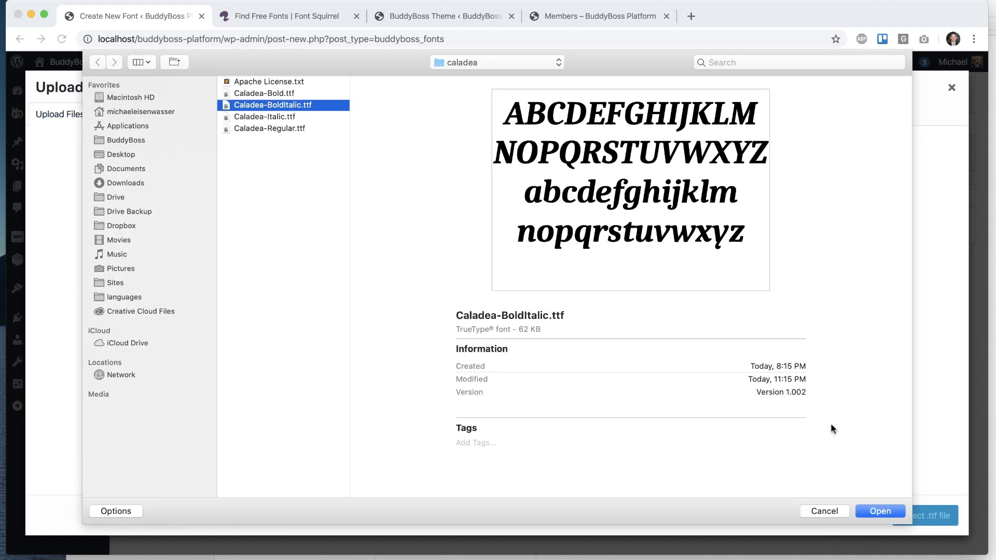
click(880, 511)
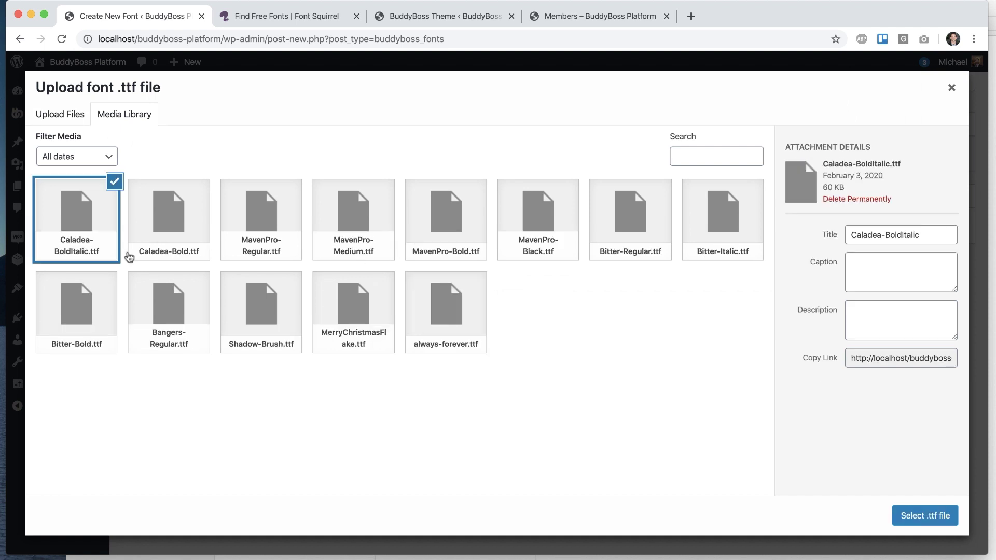
click(925, 516)
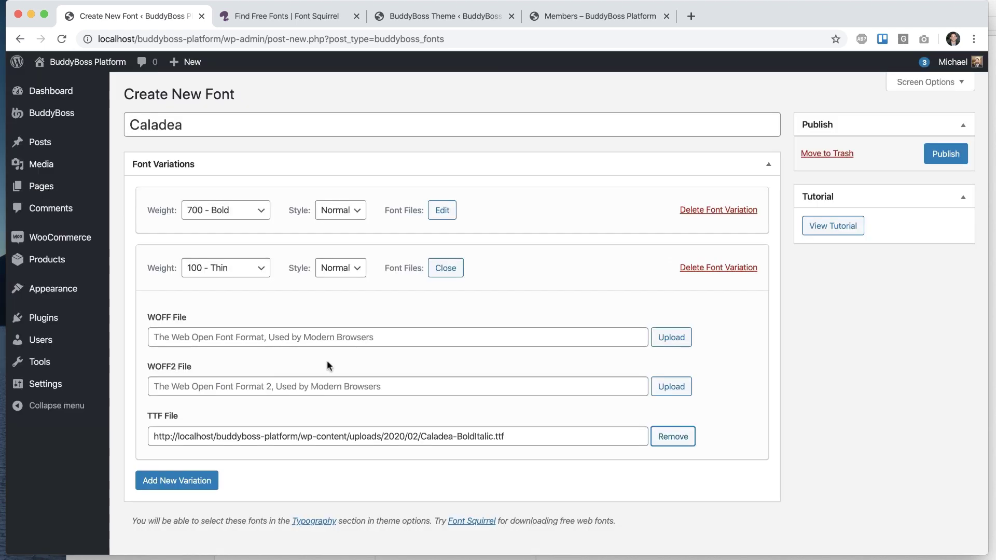
Step: Set the second variation to 700 - Bold weight and Italic style
click(241, 278)
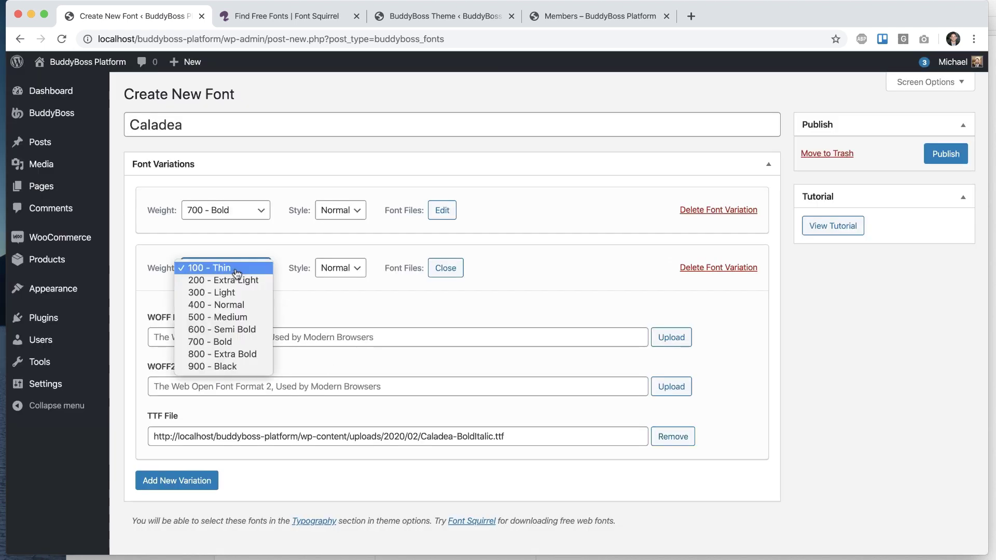
click(236, 341)
click(340, 267)
click(333, 280)
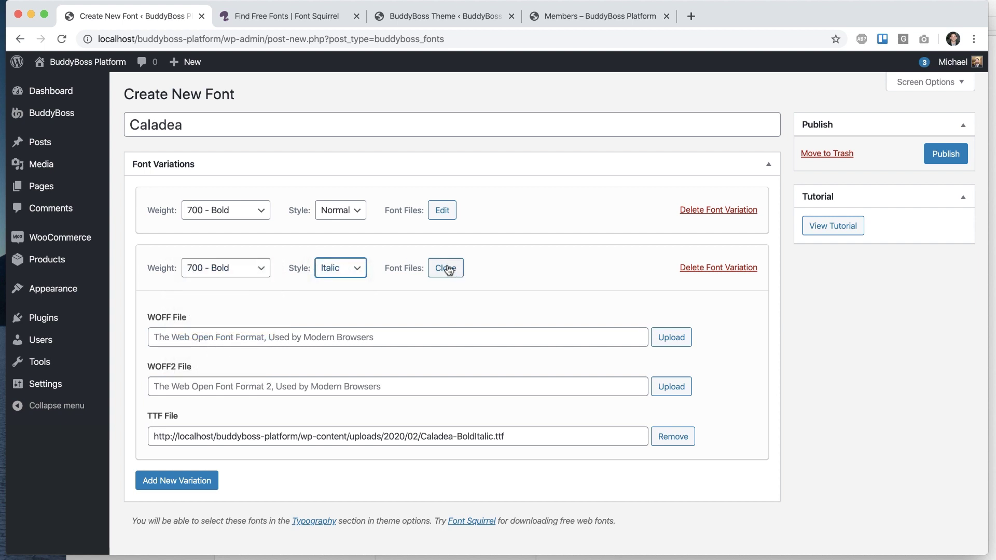
click(447, 268)
Step: Add a third variation with Caladea-Italic.ttf uploaded as its TTF file
click(182, 313)
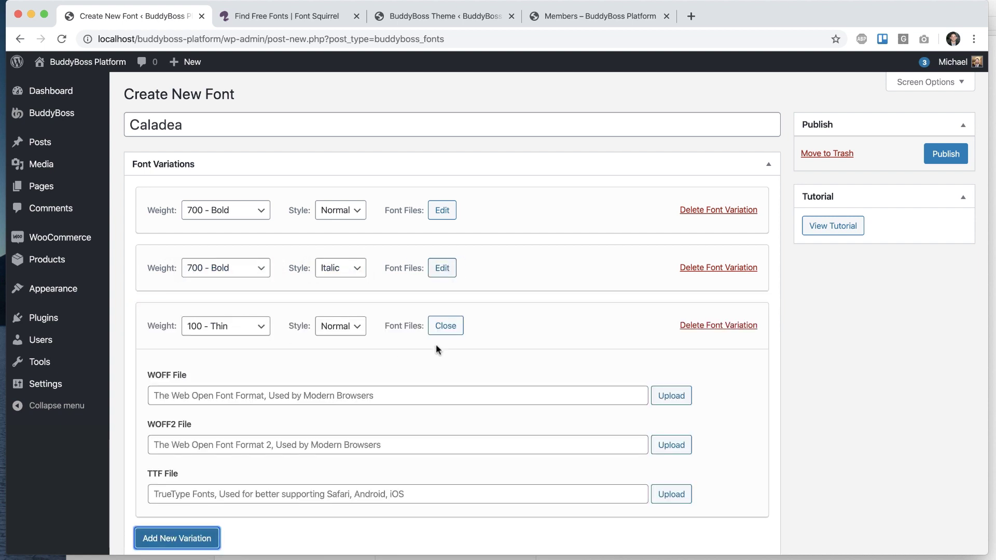
click(671, 494)
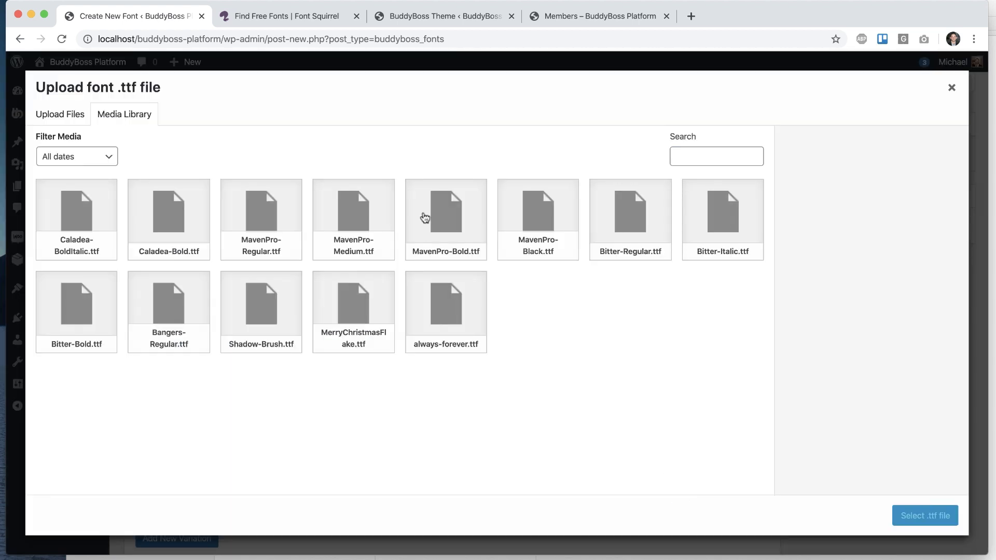
click(78, 115)
click(521, 309)
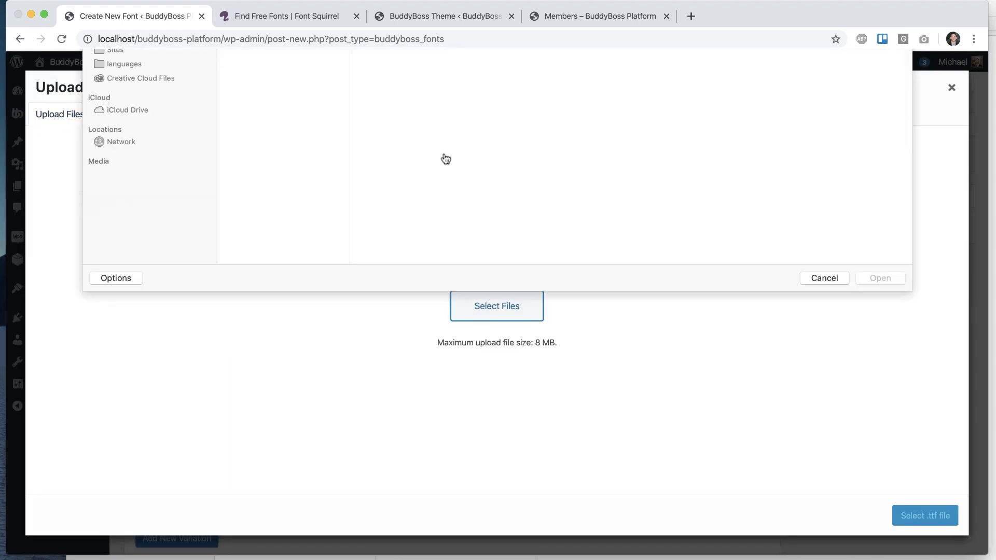
click(301, 116)
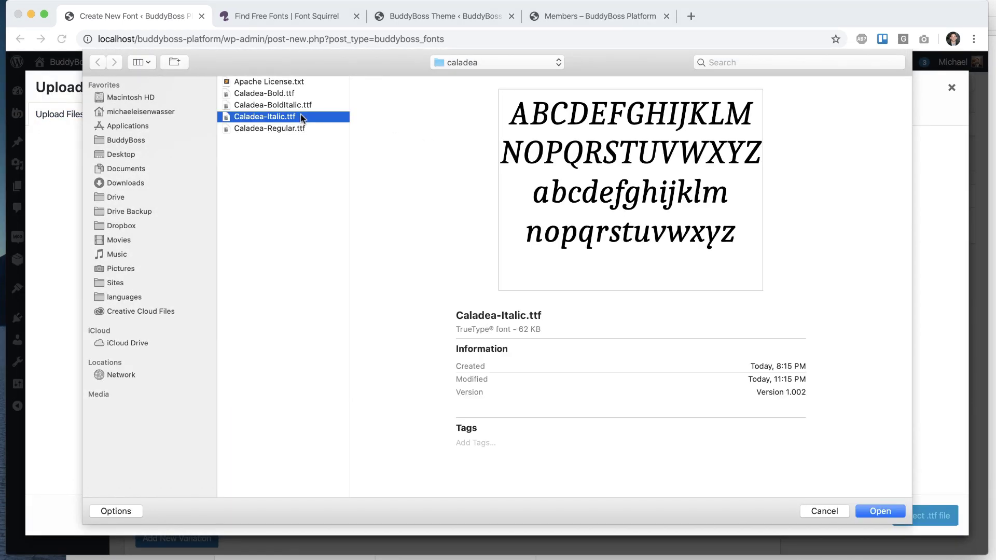
double_click(300, 116)
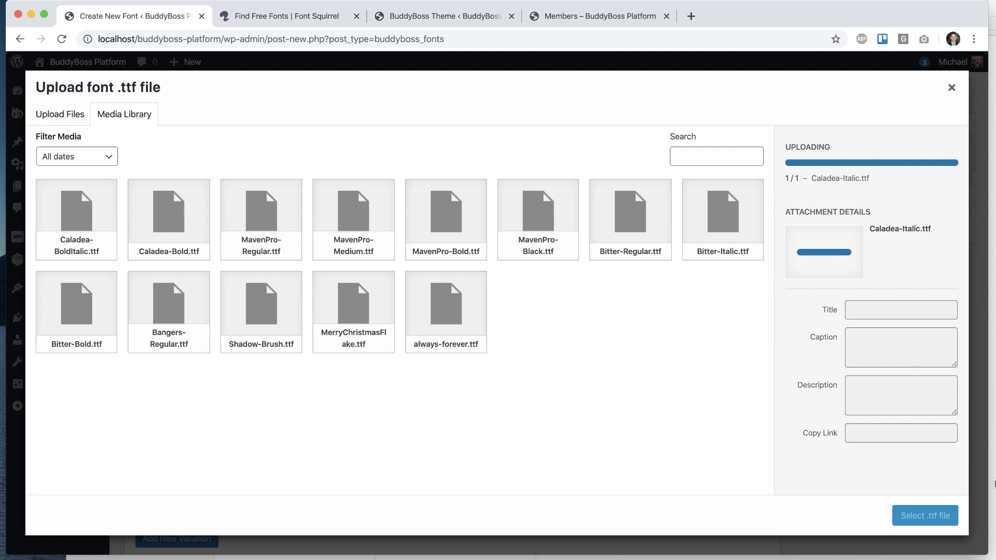
click(922, 516)
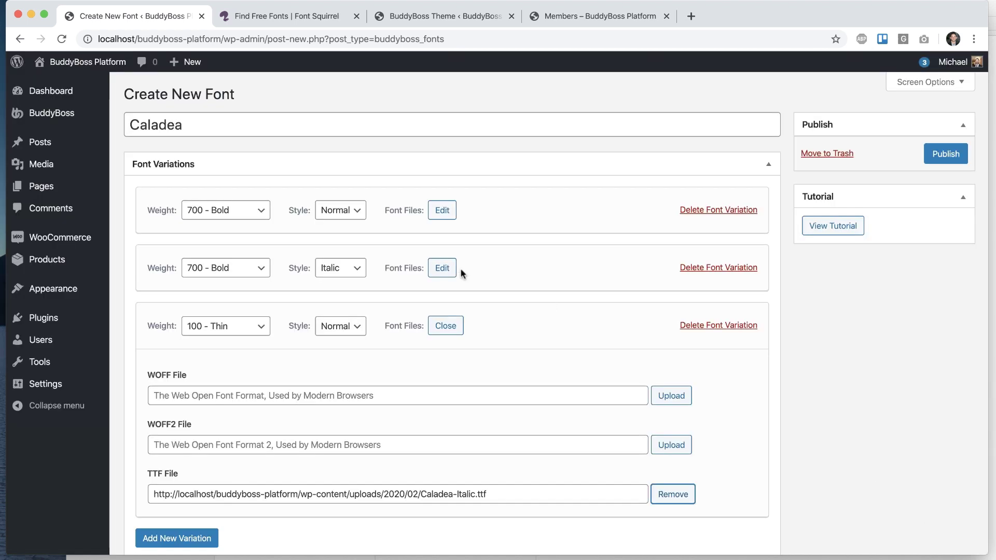
Step: Set the third variation to 400 - Normal weight and Italic style
scroll(462, 274, down, 2)
click(235, 257)
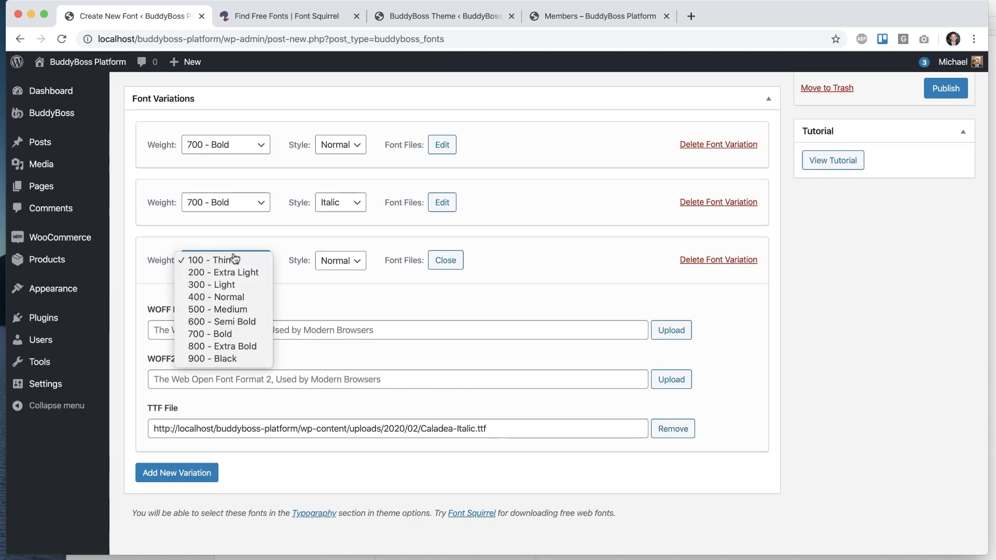
click(242, 297)
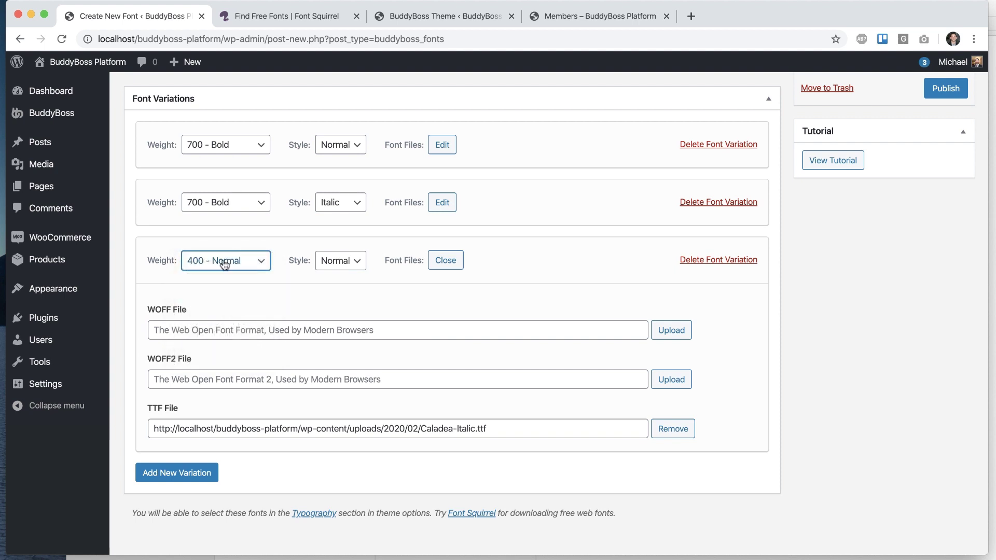
click(341, 261)
click(338, 274)
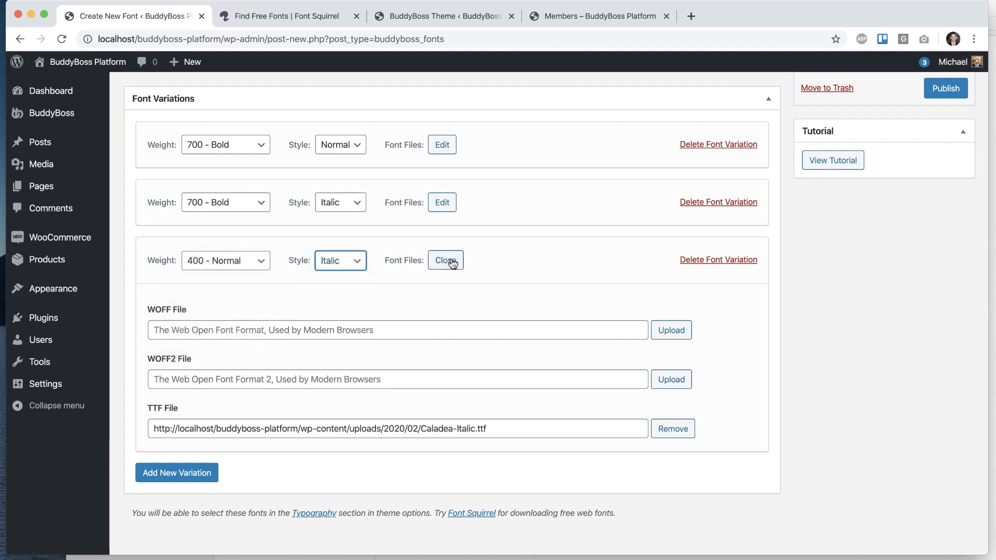
click(452, 262)
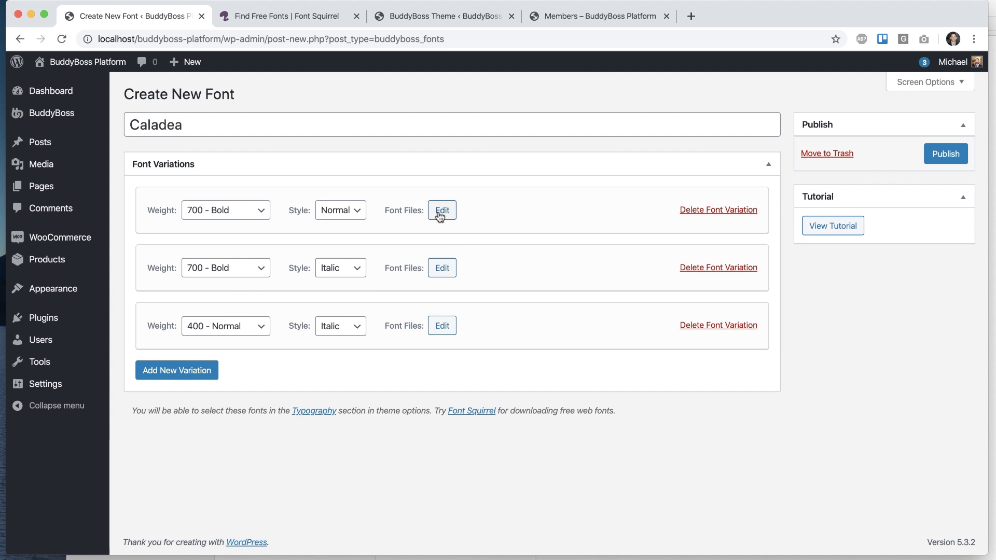
Step: Add a fourth variation with Caladea-Regular.ttf uploaded as its TTF file
click(232, 368)
scroll(674, 511, down, 2)
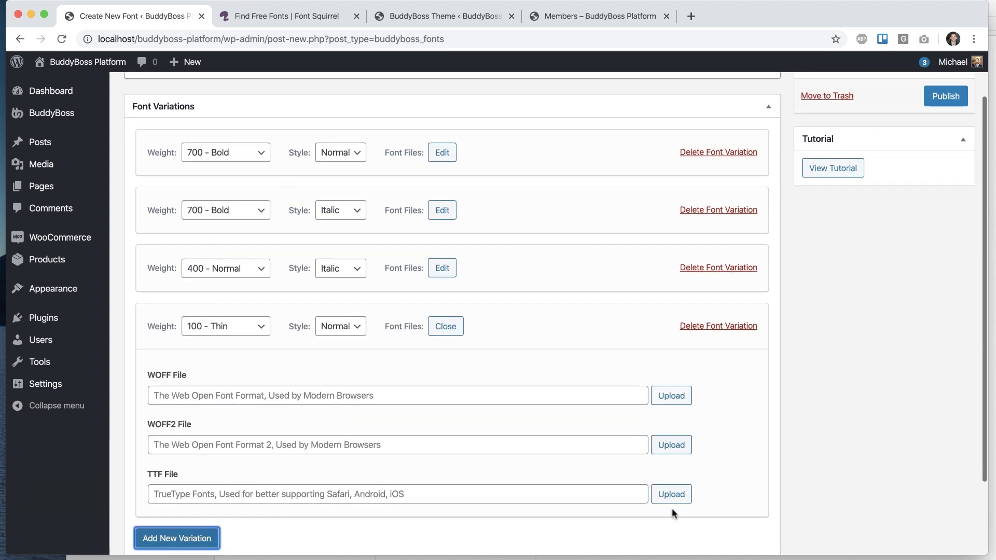
click(669, 494)
click(61, 114)
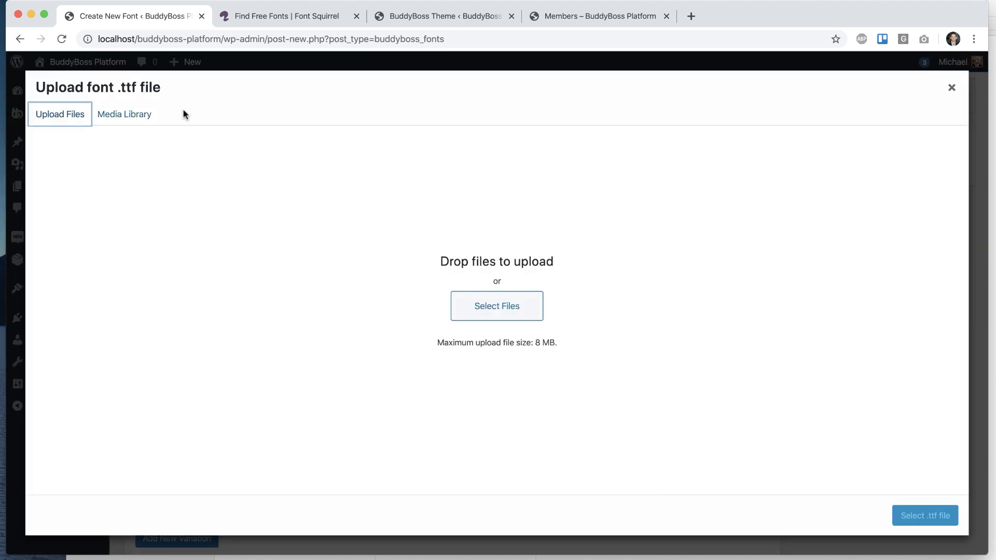
click(492, 307)
click(309, 126)
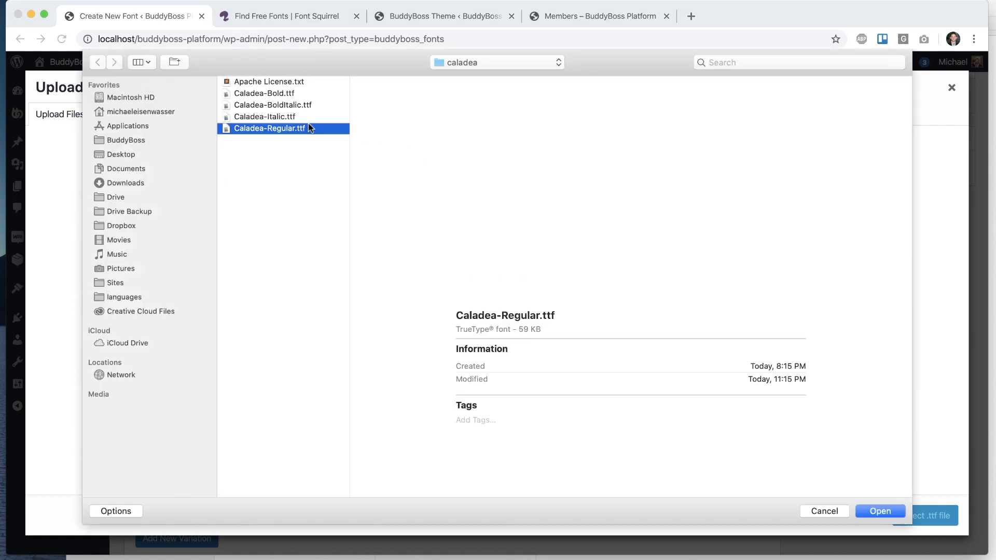
double_click(308, 126)
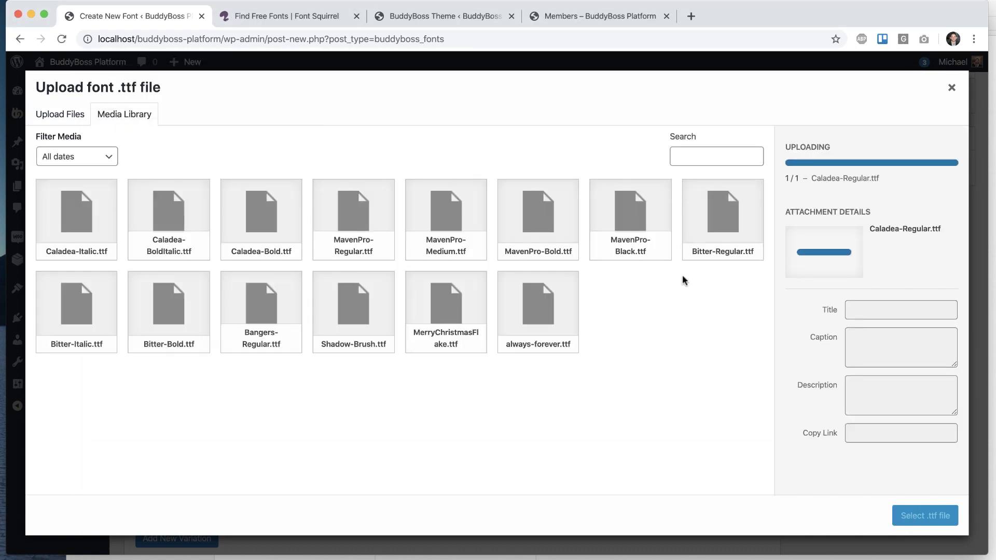
click(916, 519)
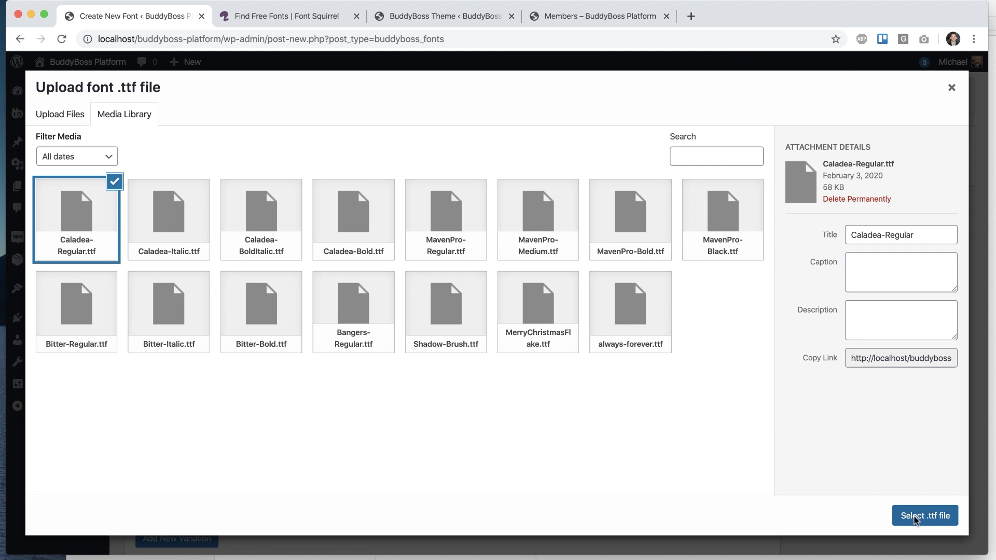
Step: Set the fourth variation's weight to 400 - Normal and publish the Caladea font
click(244, 327)
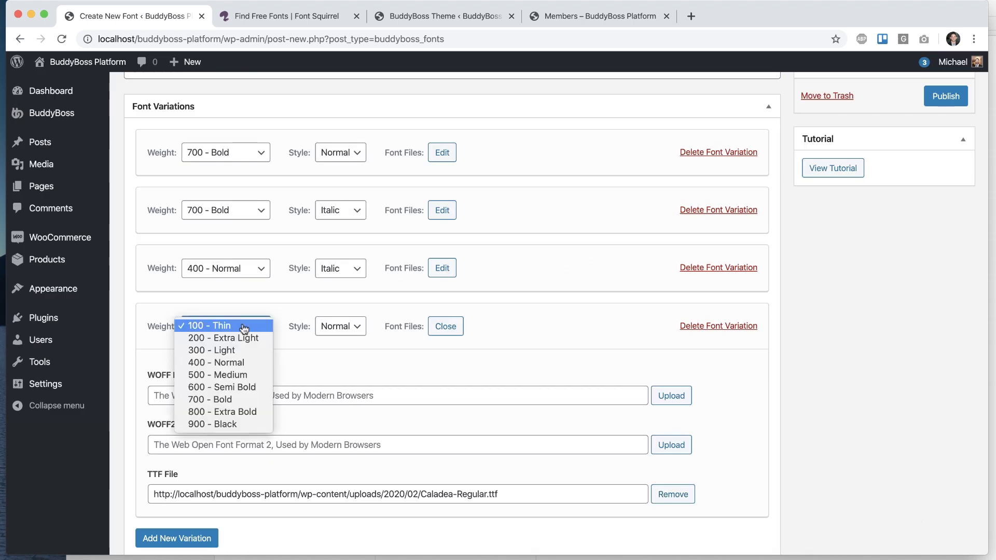
click(241, 363)
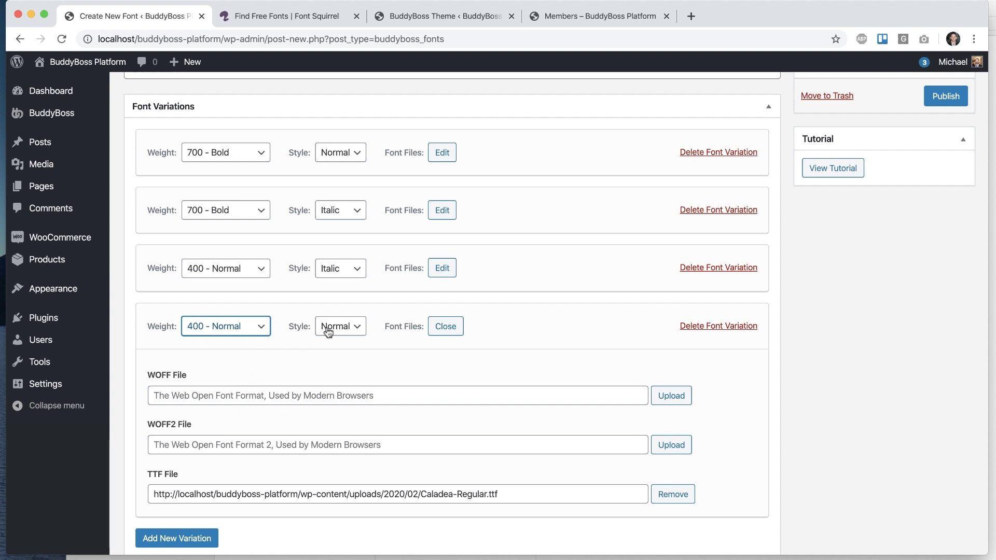
click(443, 330)
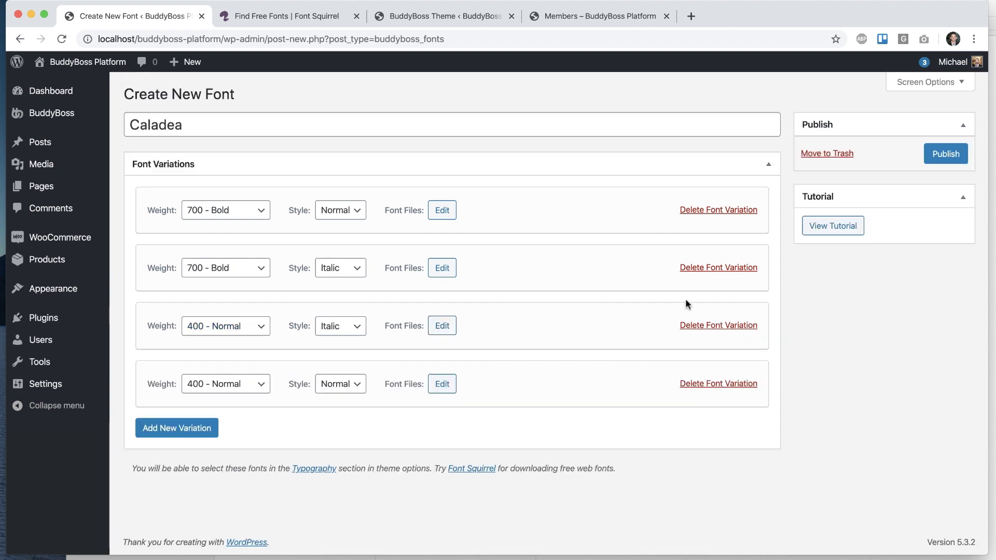
click(946, 152)
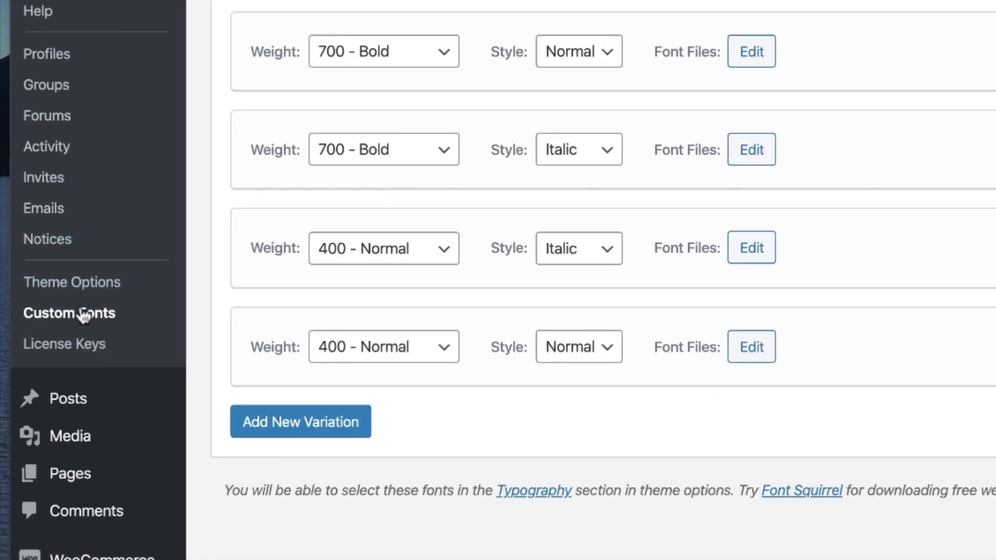
Step: Check Caladea in the Custom Fonts list, then reload the BuddyBoss Typography options page
click(83, 314)
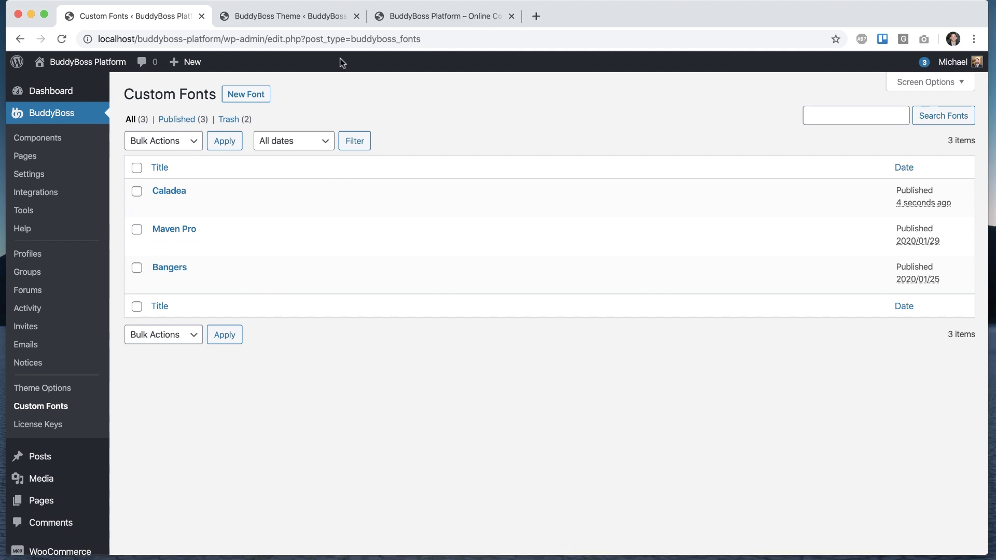
click(310, 22)
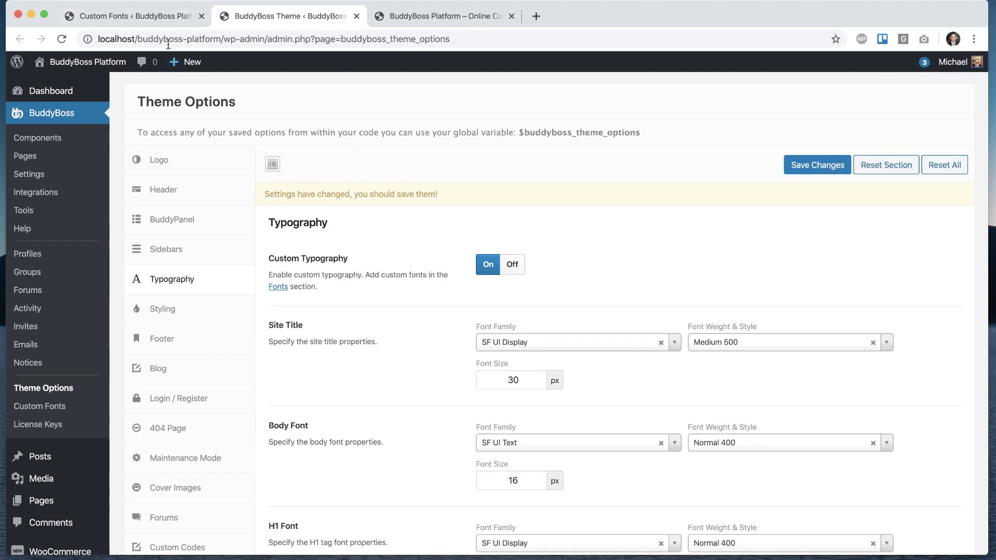
scroll(381, 286, down, 5)
scroll(436, 222, up, 5)
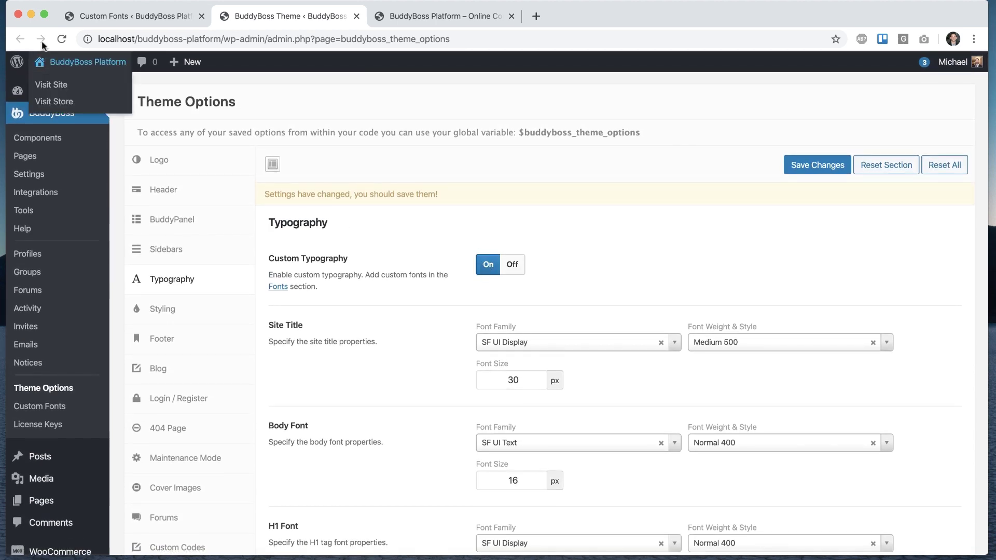
click(61, 39)
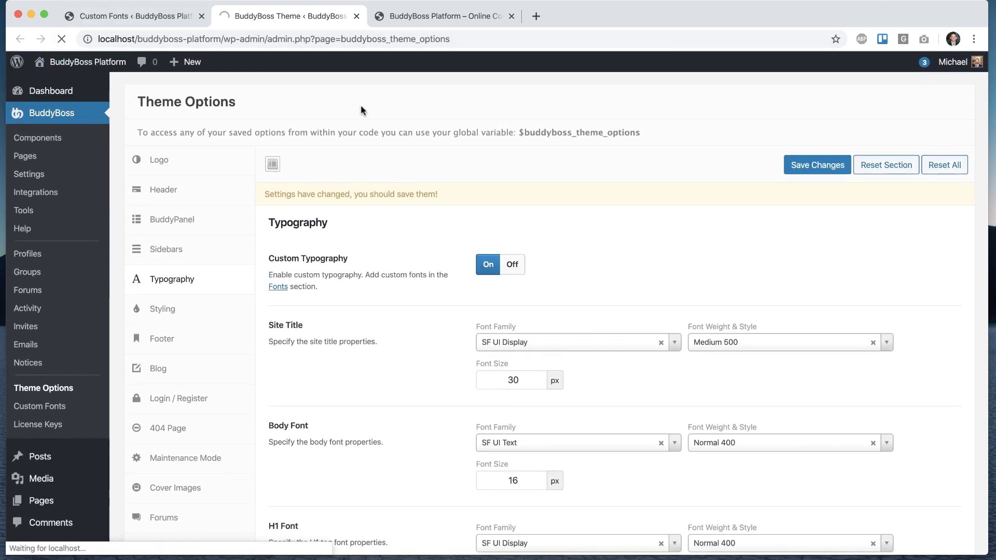
Step: Re-enable custom typography and review the H1 font family list without changing it
click(487, 251)
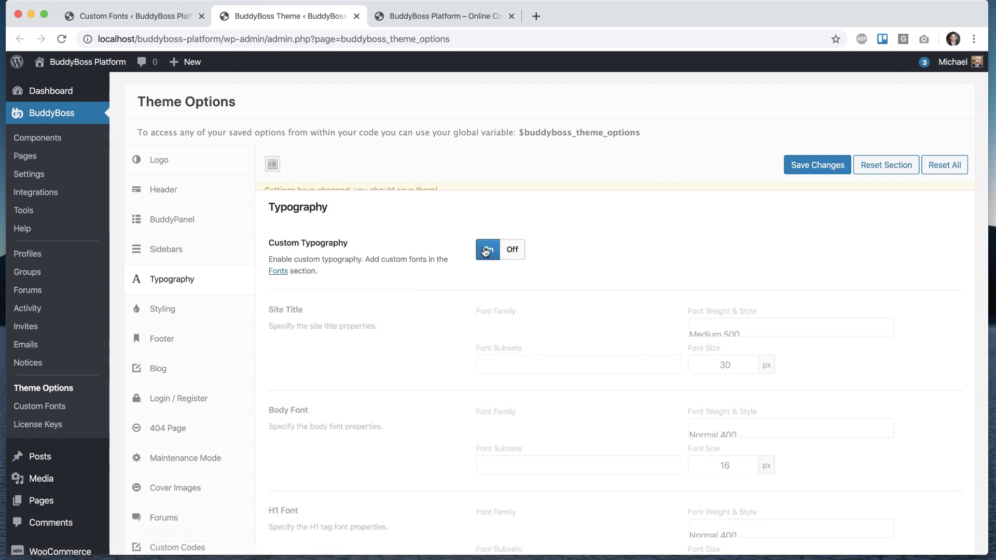
scroll(378, 393, down, 5)
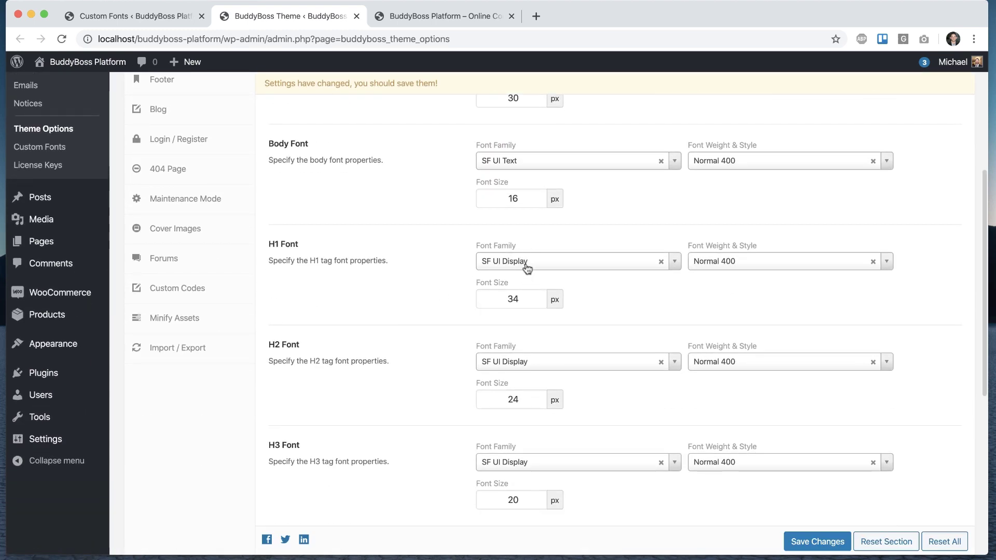
click(527, 264)
click(423, 346)
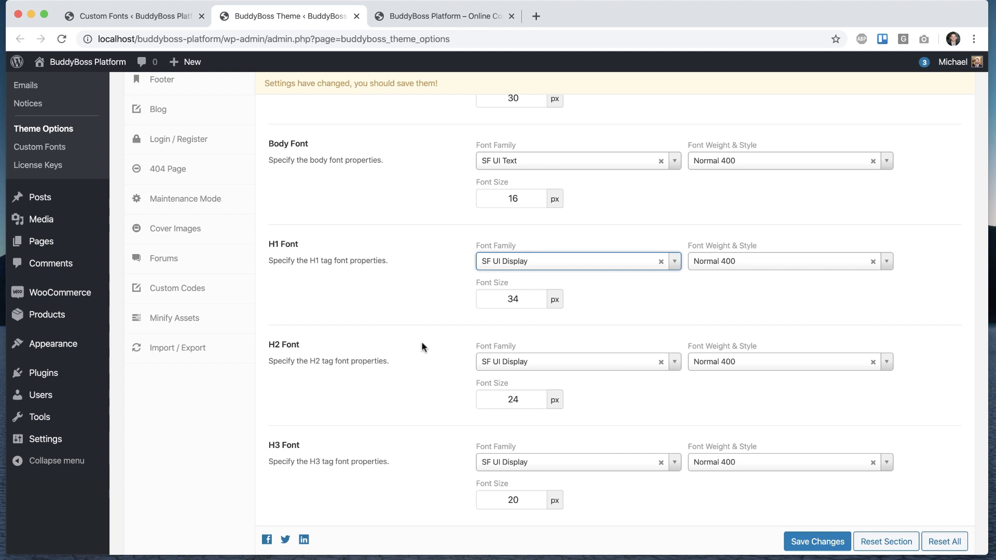
Step: After checking the front page, set the H2 heading to Caladea, Normal 400
click(432, 15)
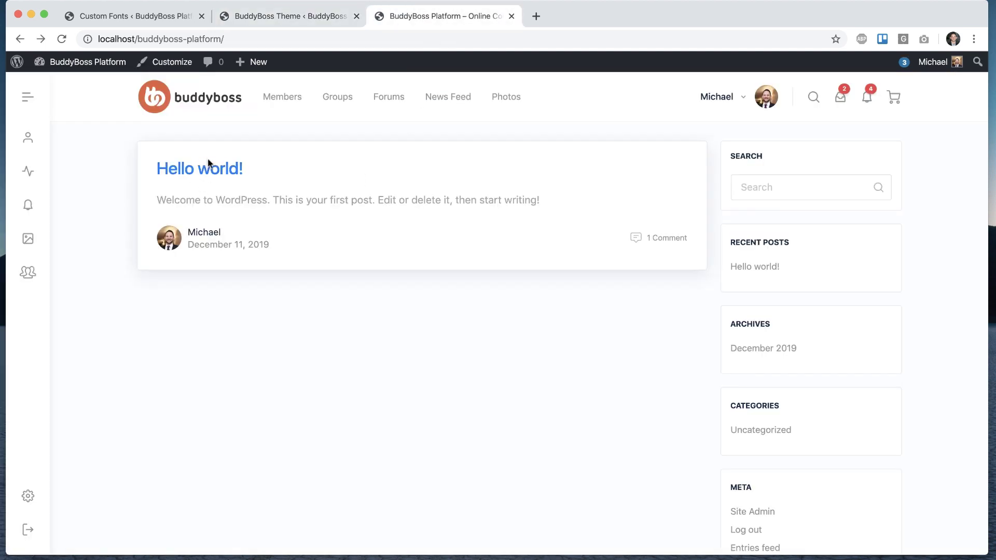
click(297, 17)
scroll(441, 502, down, 3)
click(559, 263)
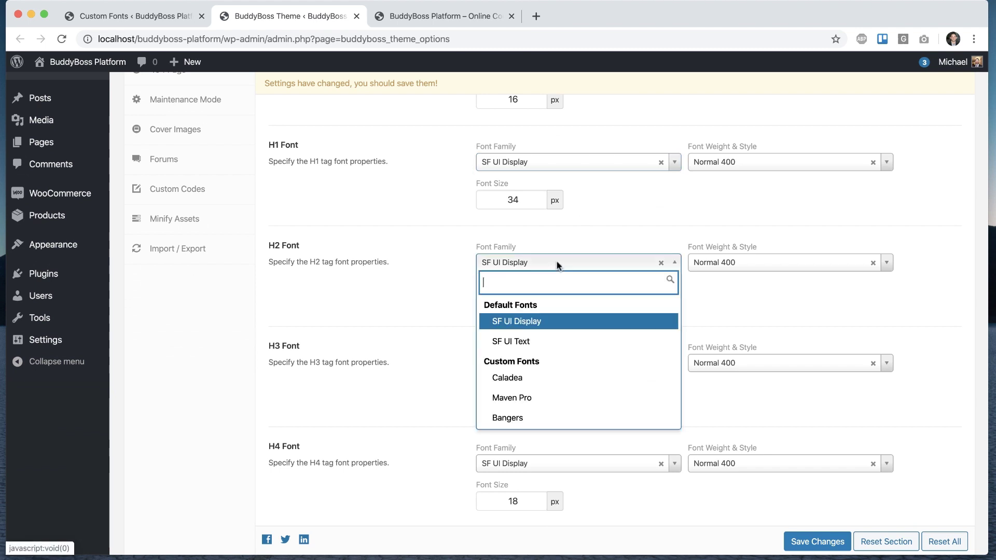
click(537, 382)
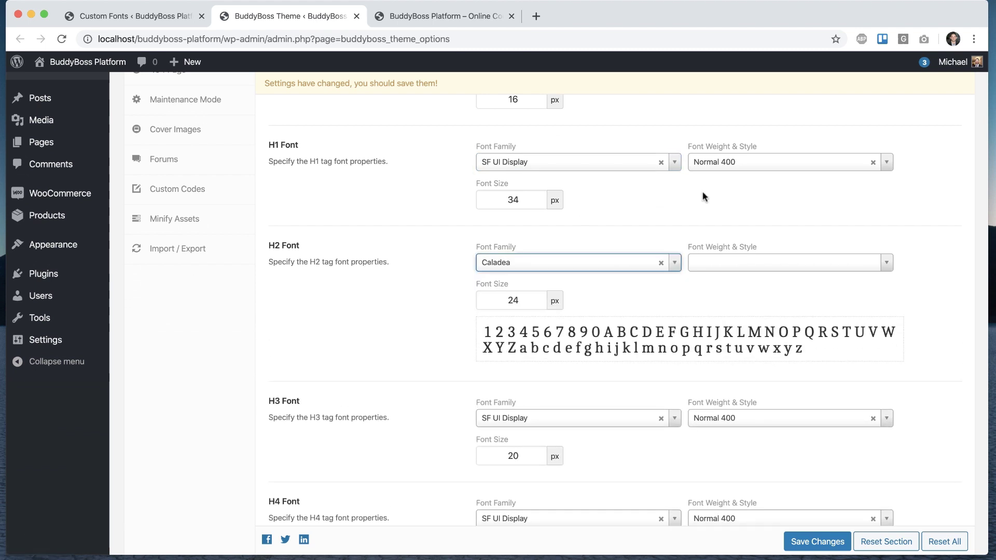
click(731, 262)
click(734, 362)
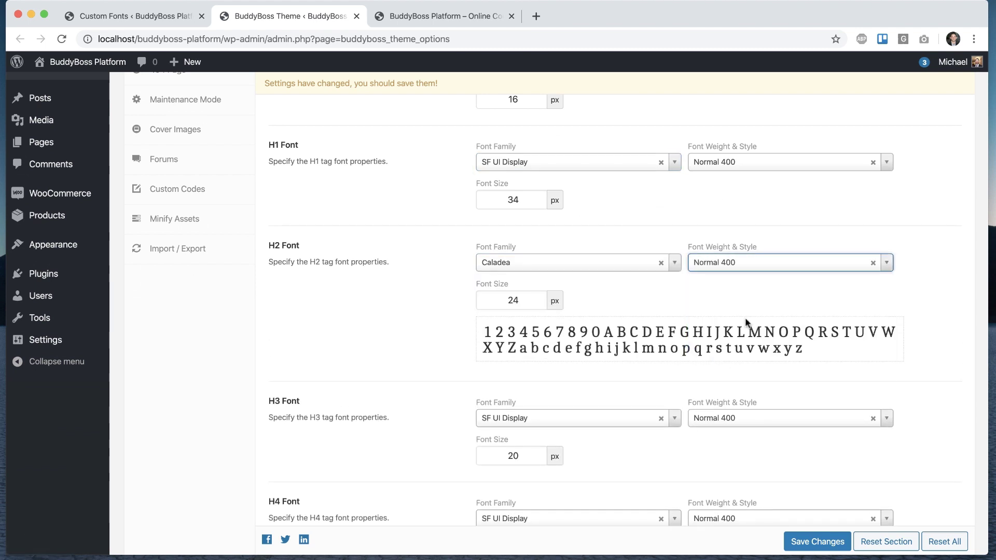
Step: Set the H1 heading to Caladea, Normal 400, save, and go to the front page
click(573, 162)
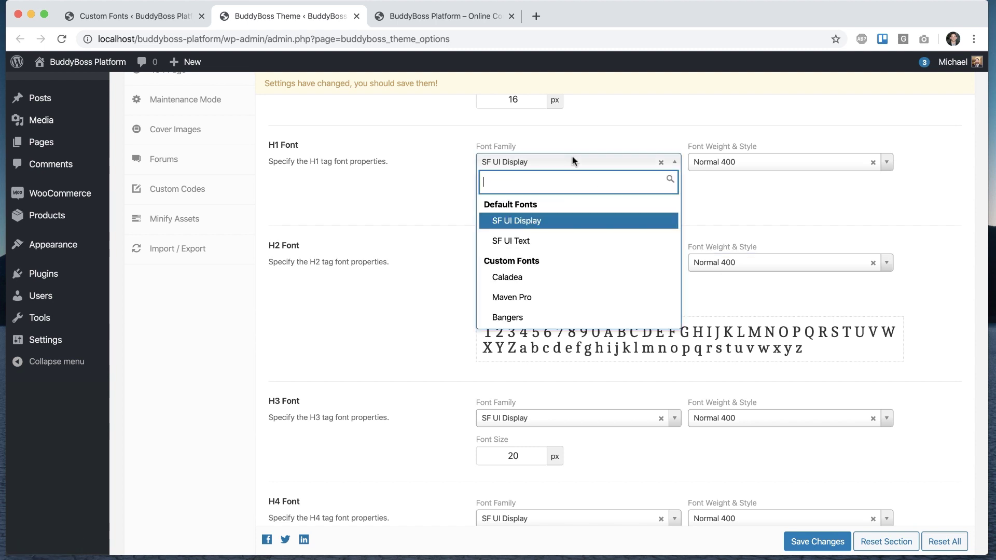
click(567, 277)
click(743, 162)
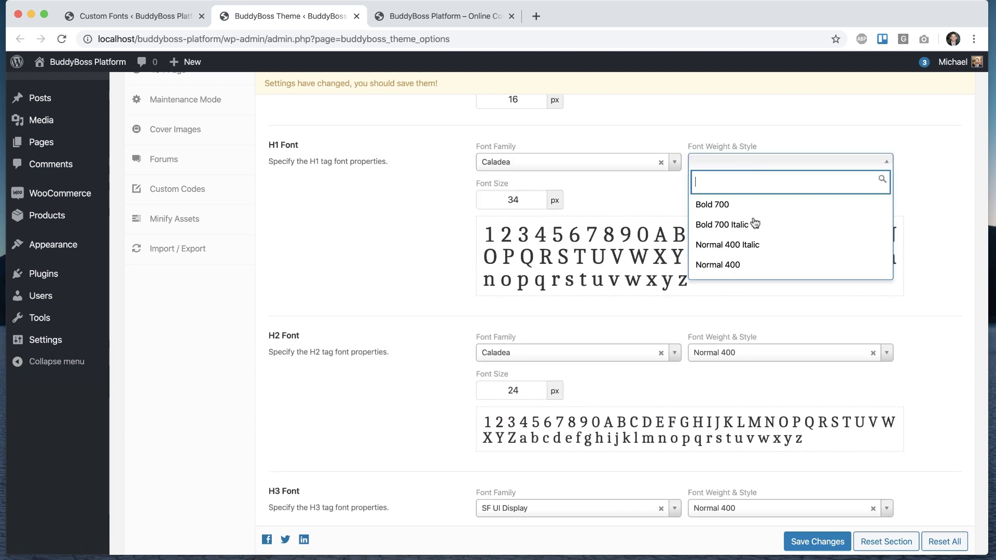
click(737, 264)
click(813, 540)
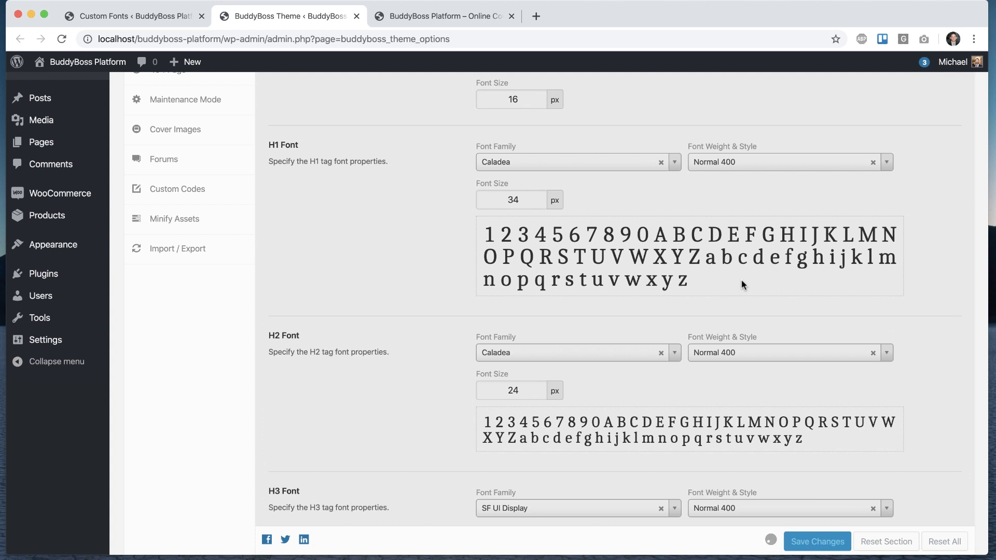
click(408, 15)
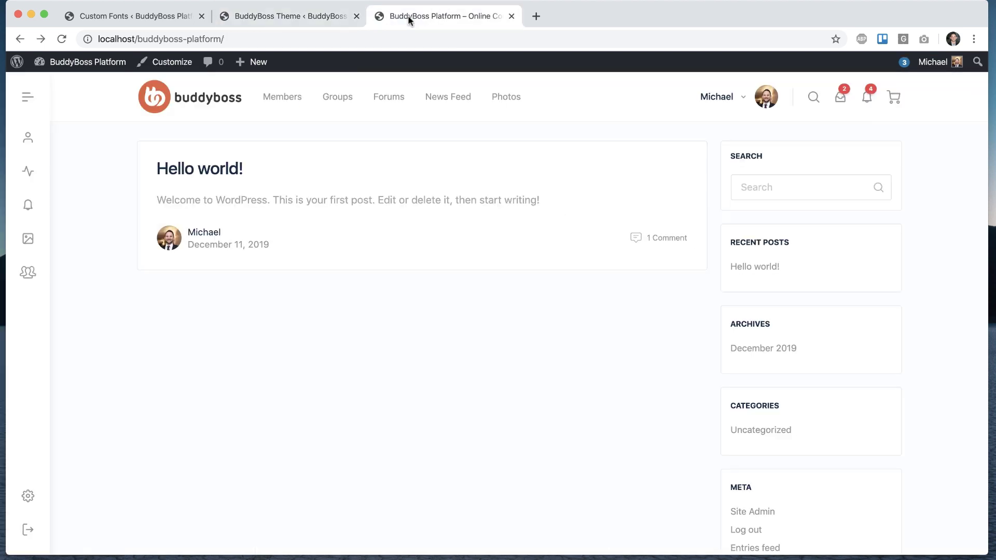
Step: Reload the site, open Hello world!, and inspect its h1 title to confirm font-family Caladea
click(61, 39)
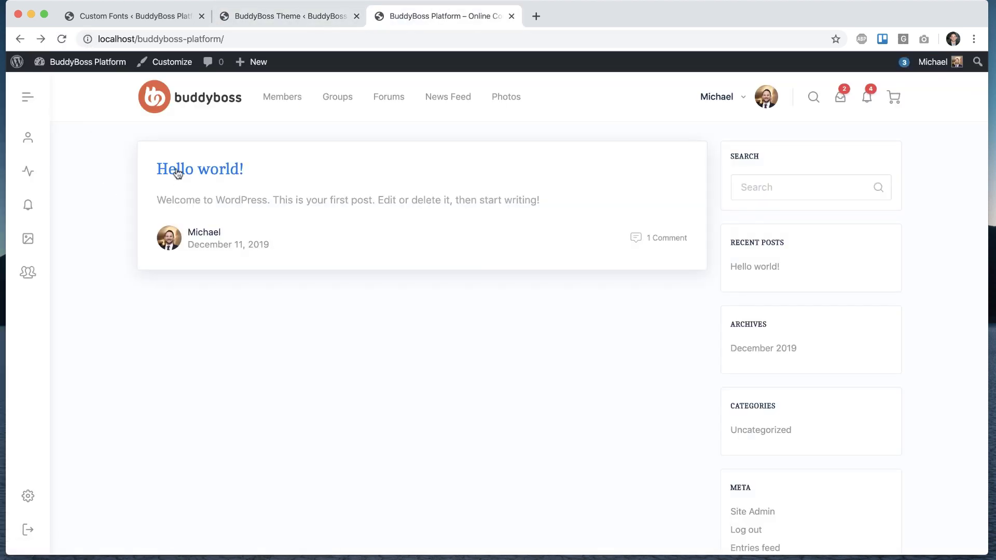
click(219, 173)
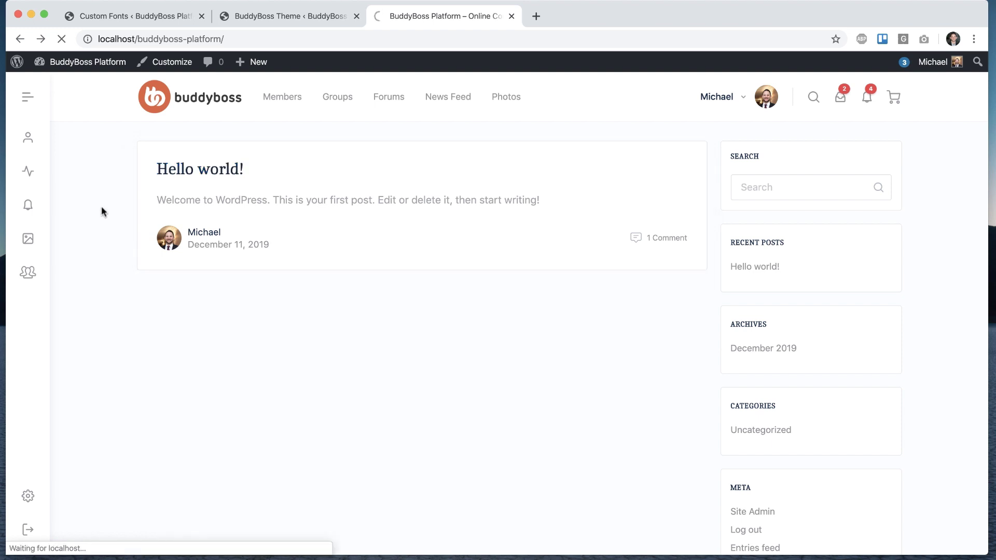
right_click(388, 176)
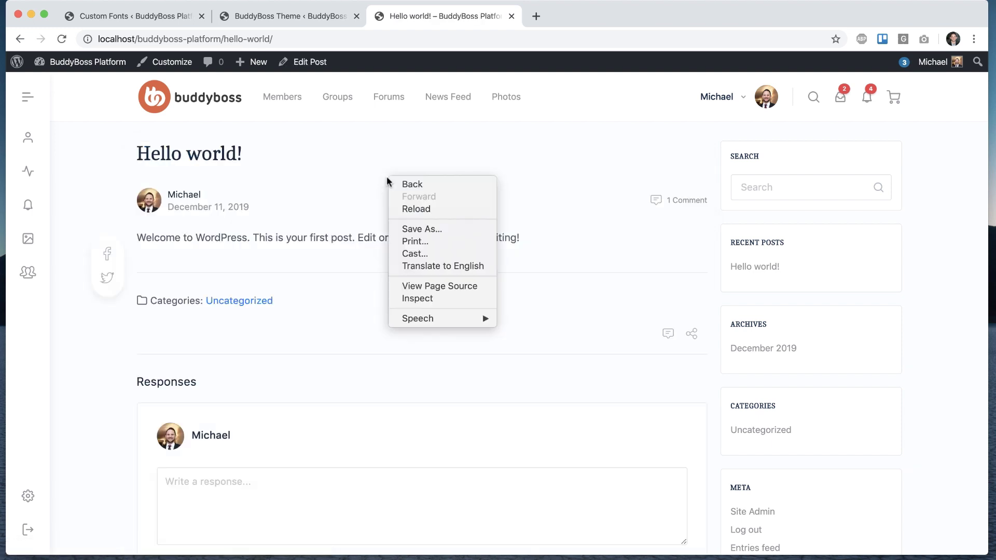
click(418, 299)
click(17, 298)
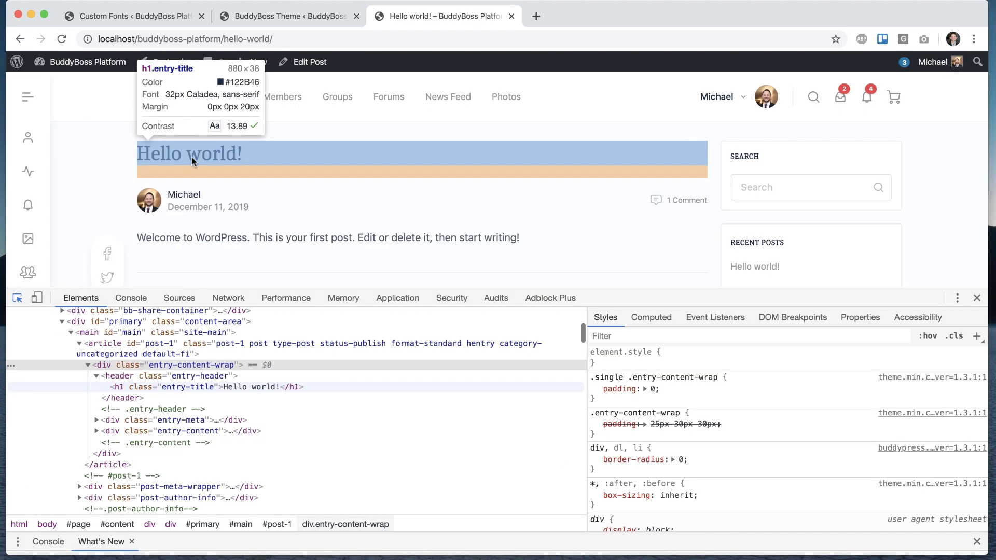
click(197, 149)
scroll(719, 405, down, 5)
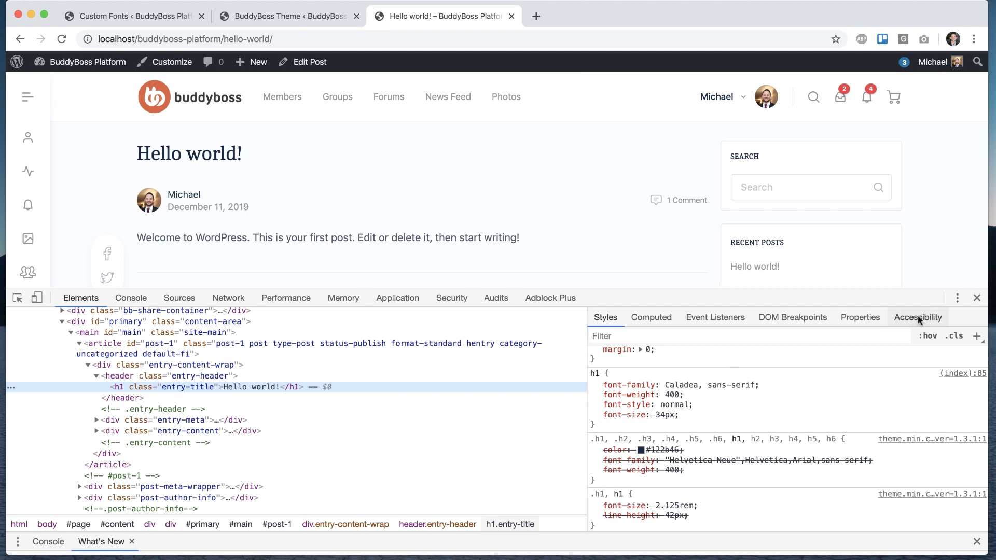
click(977, 298)
Step: Set H2 and H1 weight and style to Bold 700 Italic, save, and reload the site page
click(265, 17)
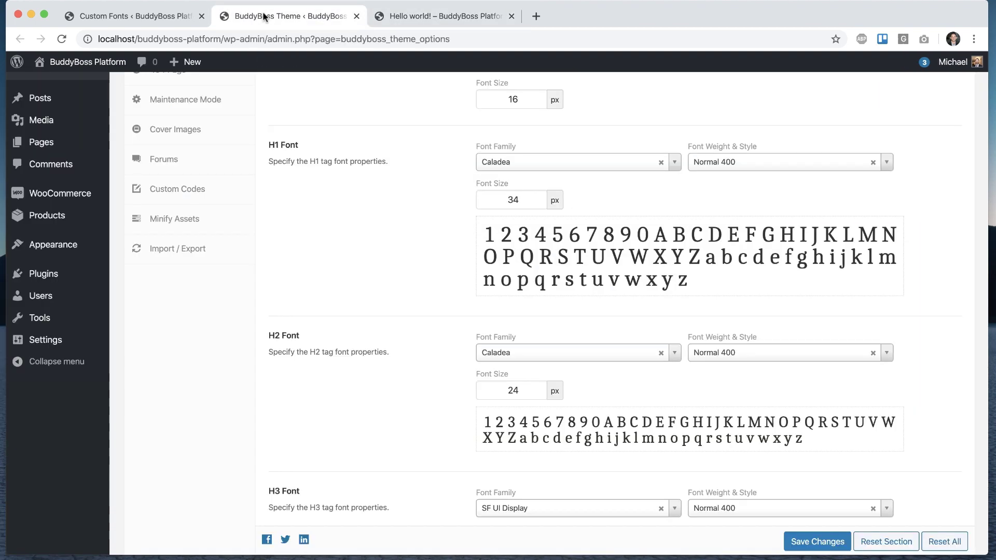
click(744, 354)
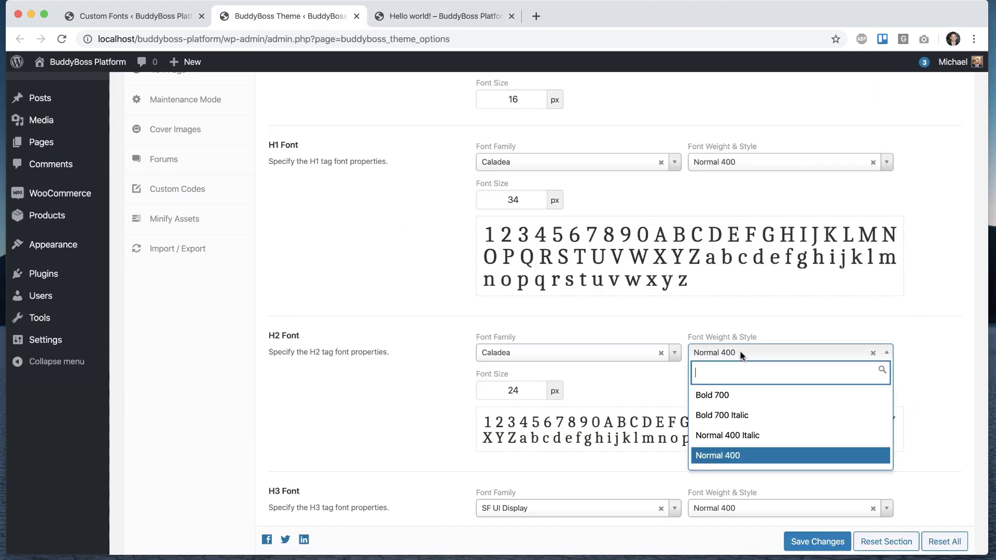
click(737, 414)
click(781, 161)
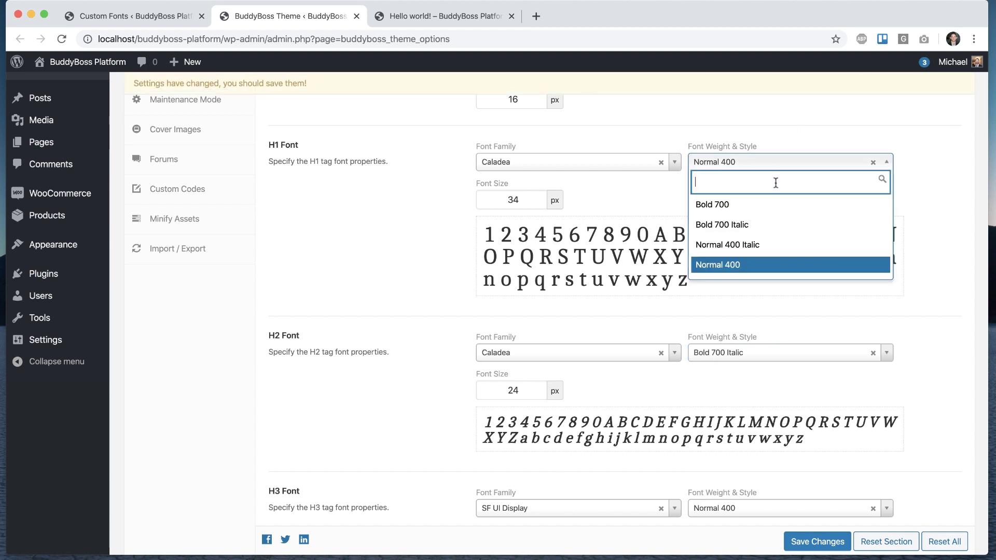
click(755, 224)
click(817, 542)
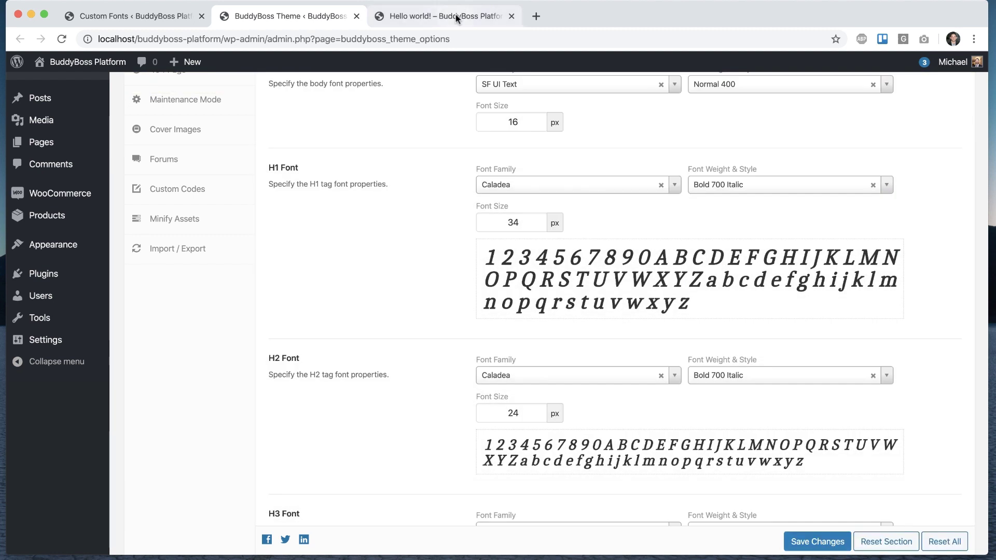
click(459, 15)
key(super+r)
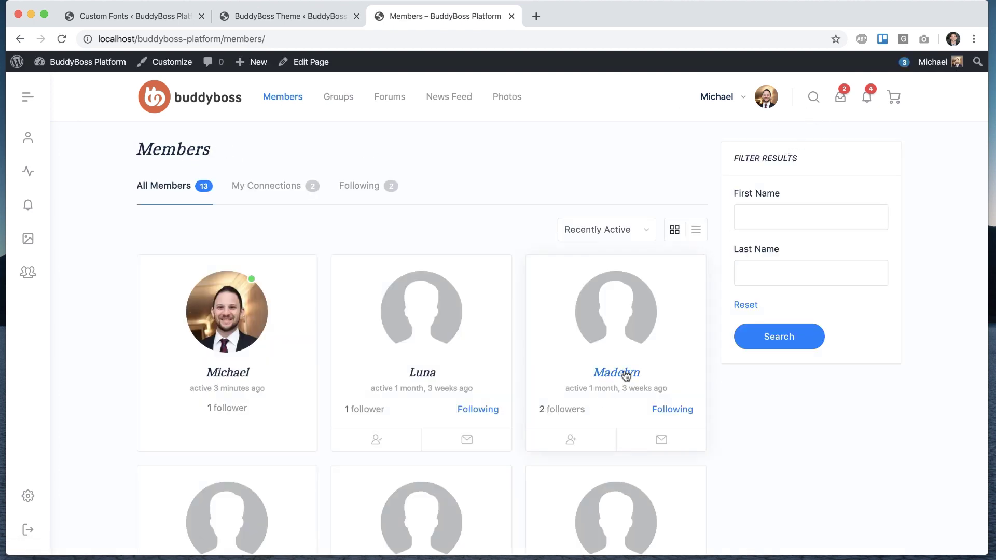
Step: Inspect the Members h1 heading's styles to verify Caladea italic, then return to font options
right_click(472, 156)
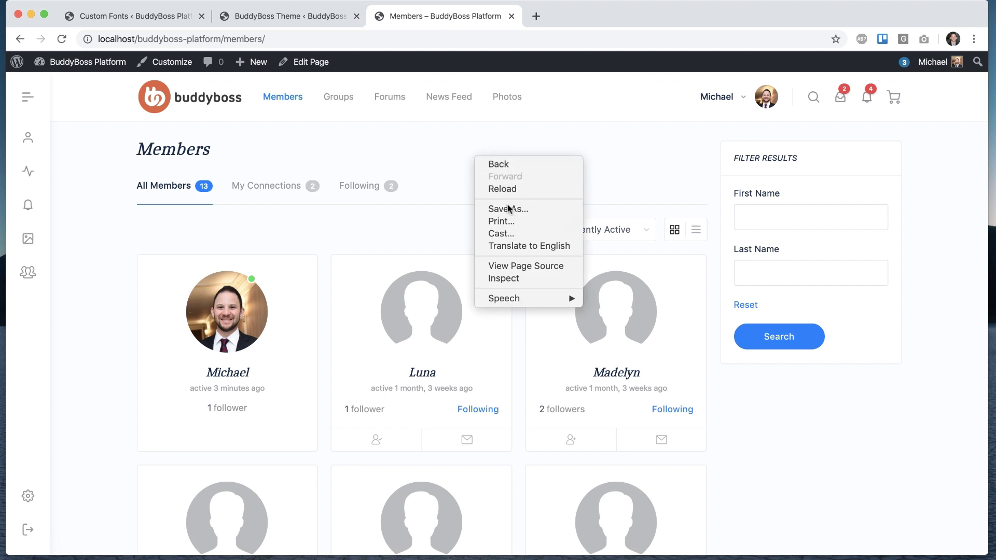
click(508, 282)
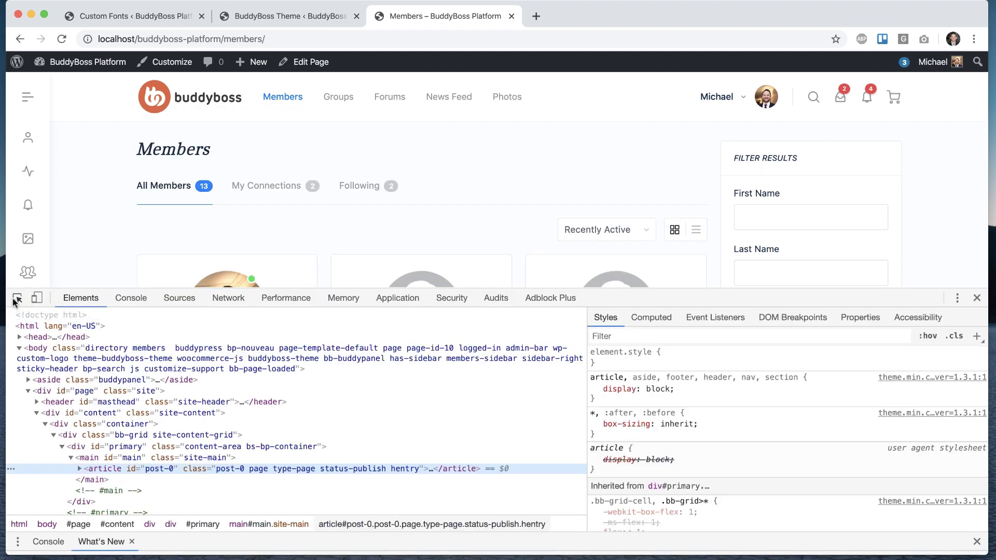
click(17, 297)
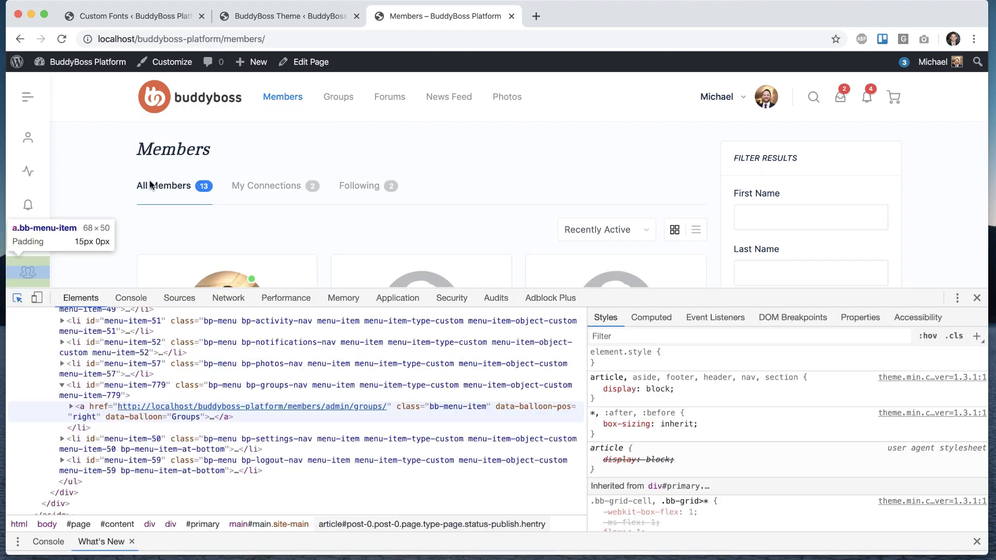
click(176, 148)
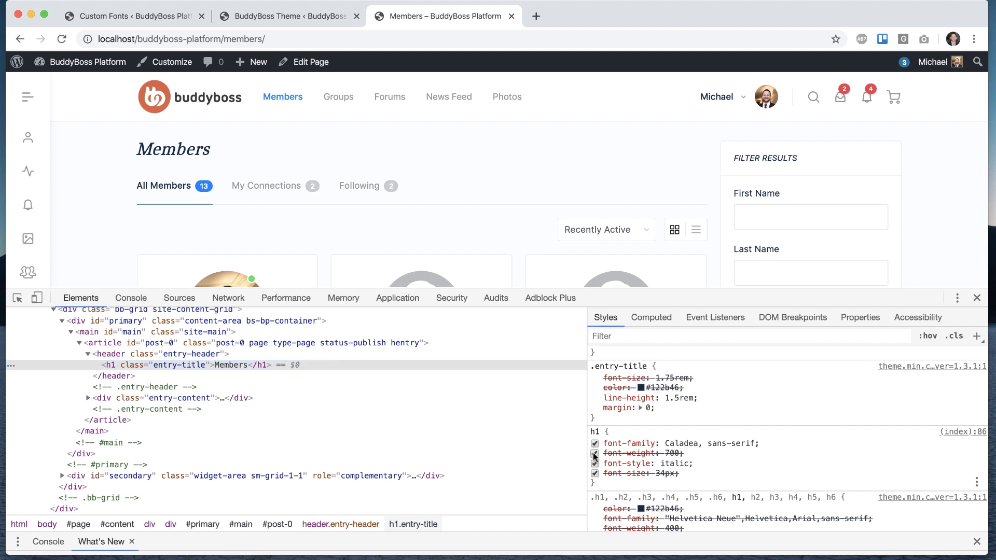
scroll(695, 434, up, 5)
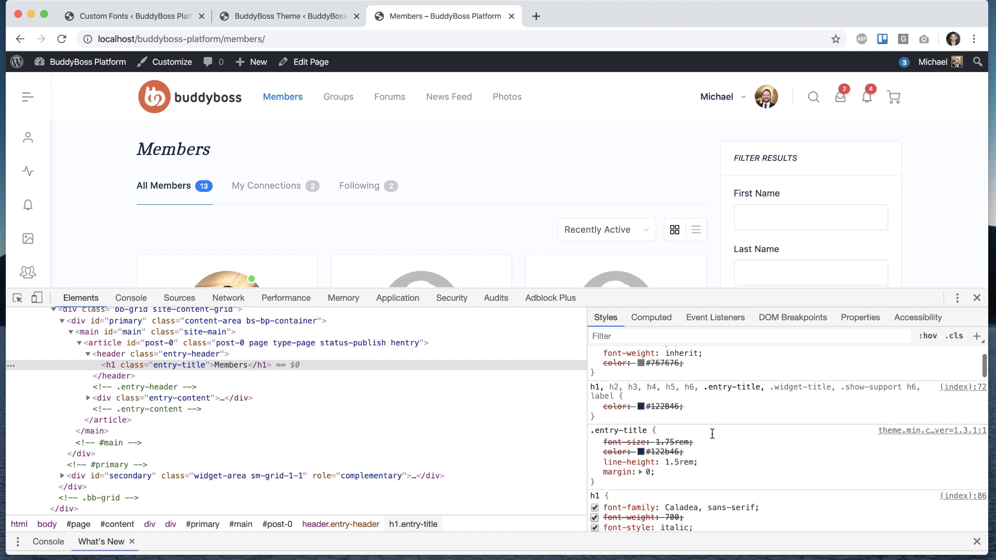
scroll(712, 436, down, 5)
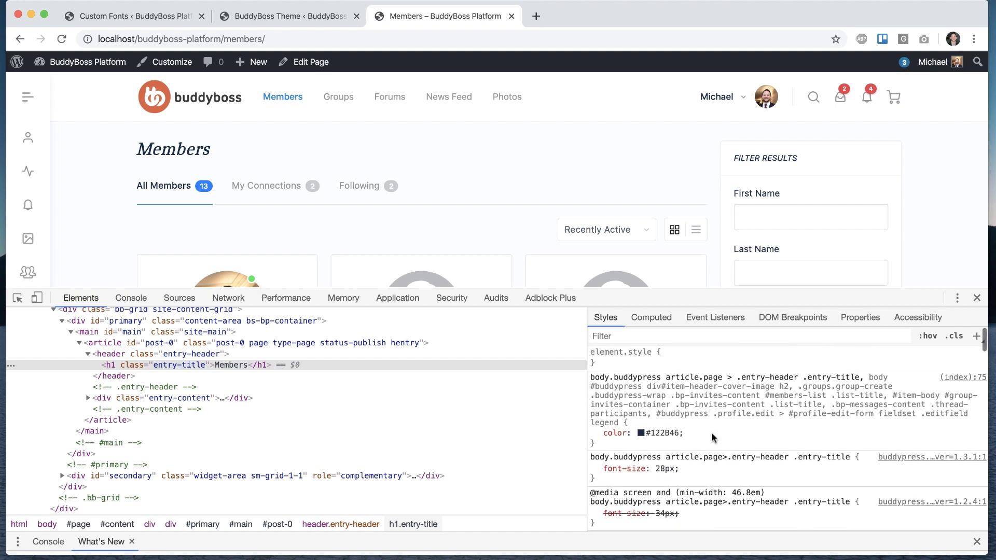
click(977, 298)
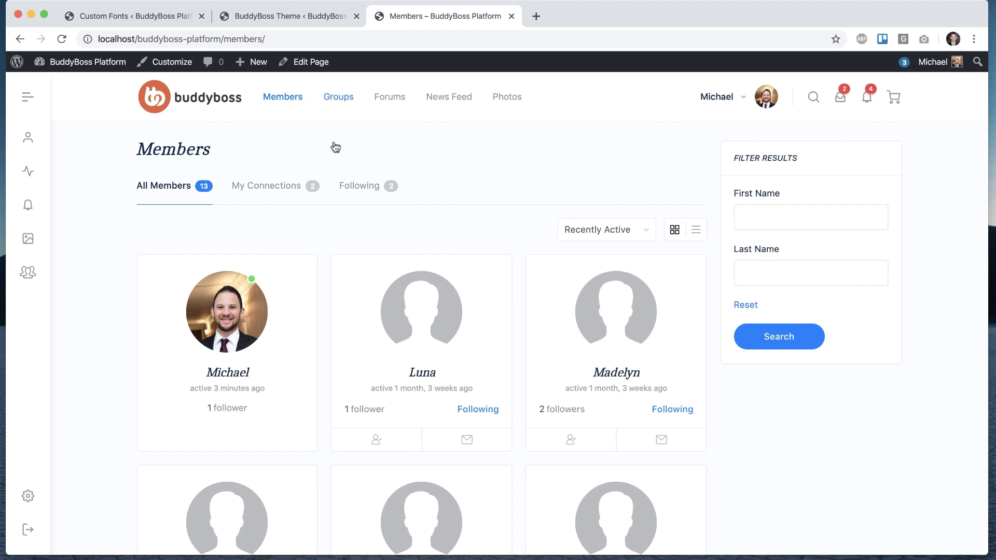
click(299, 16)
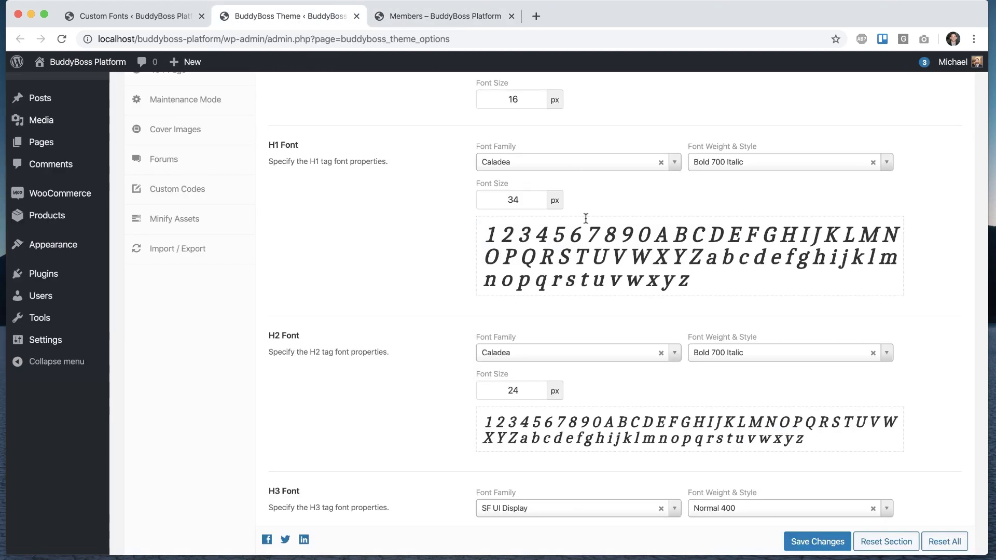
click(530, 159)
scroll(567, 260, down, 5)
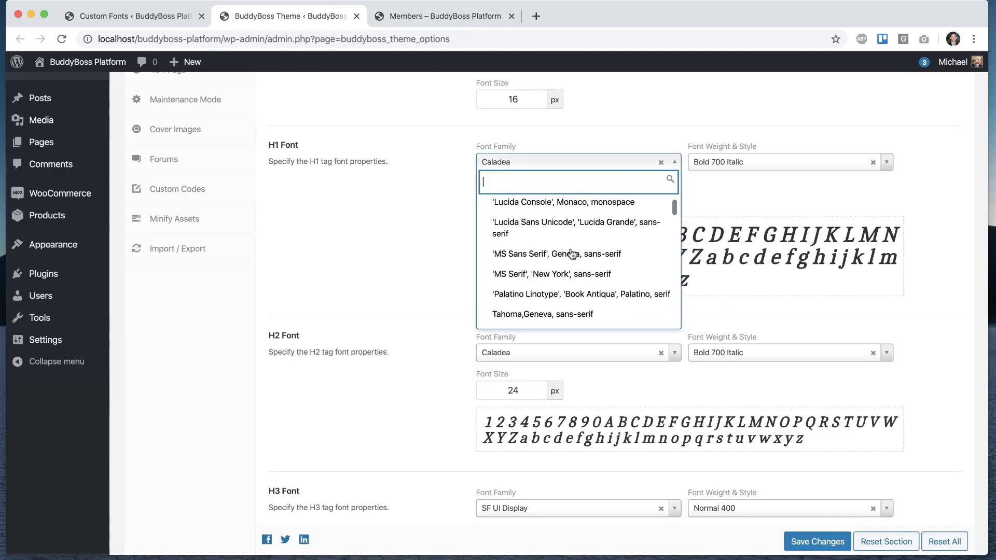
click(405, 250)
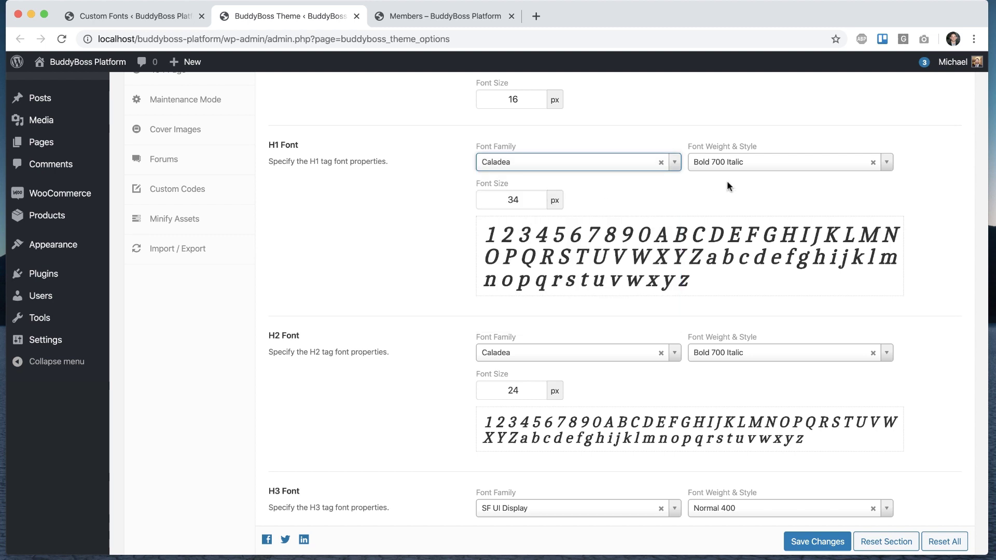
click(476, 13)
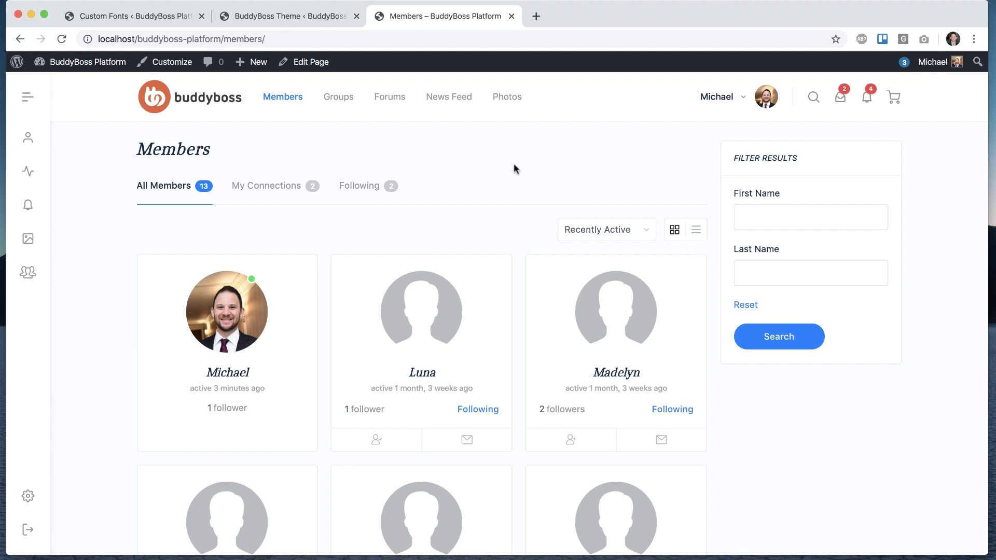
Step: Change the H1 font family to Bangers, save, and reload the Members page
click(270, 16)
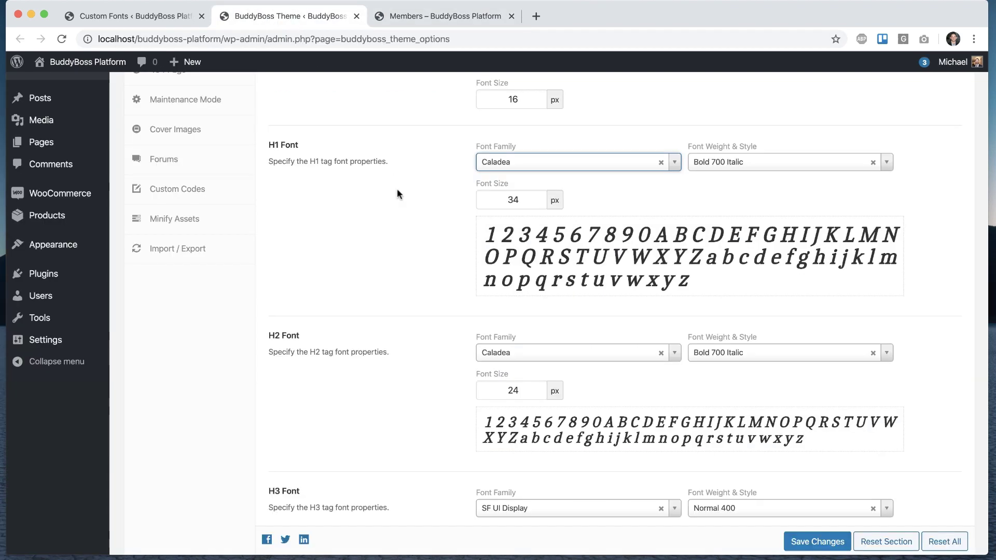
scroll(425, 189, up, 2)
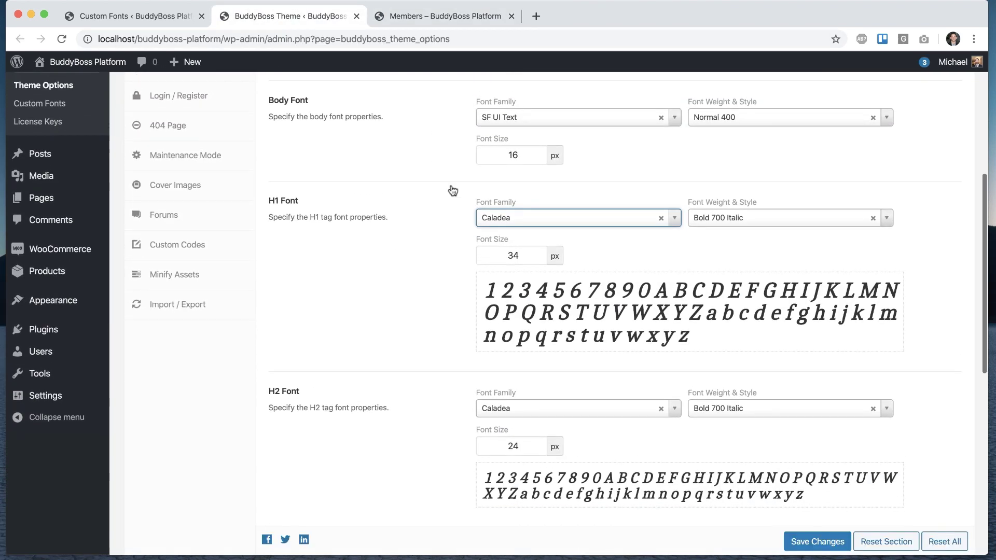
click(605, 224)
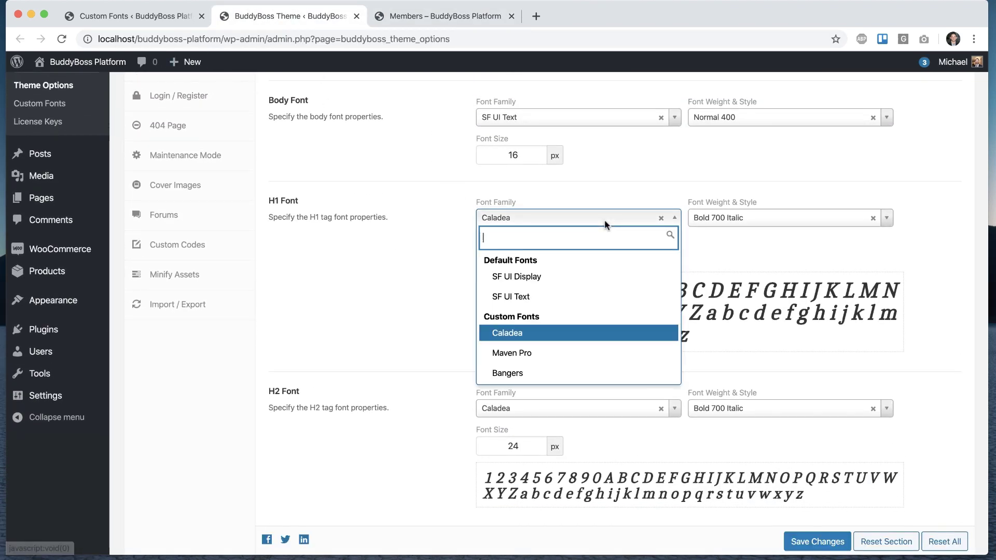
click(535, 376)
click(815, 541)
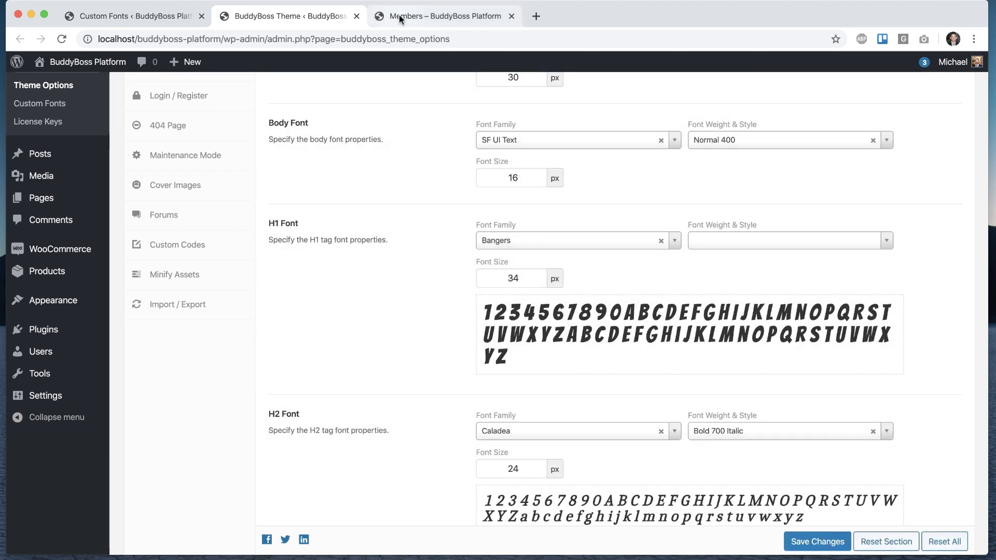
click(438, 16)
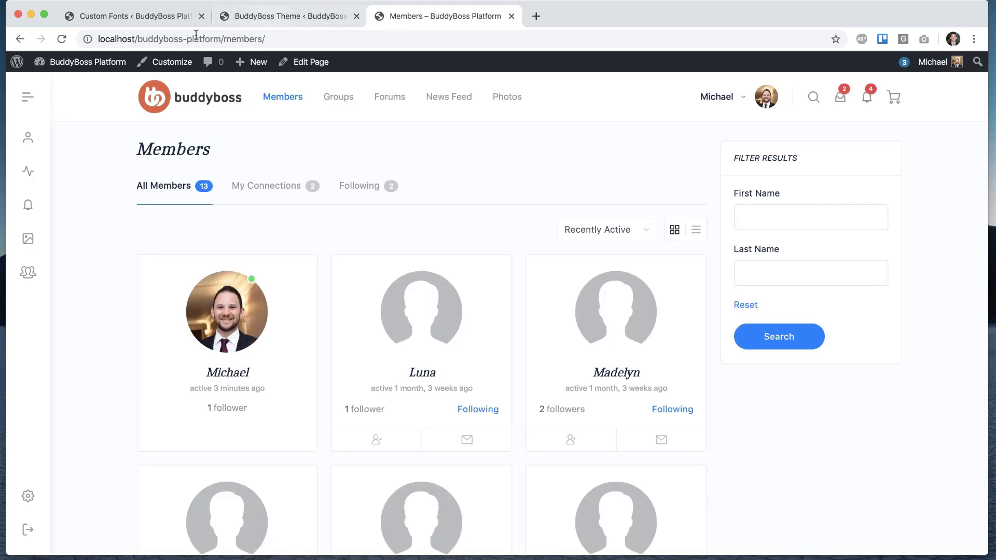
click(63, 39)
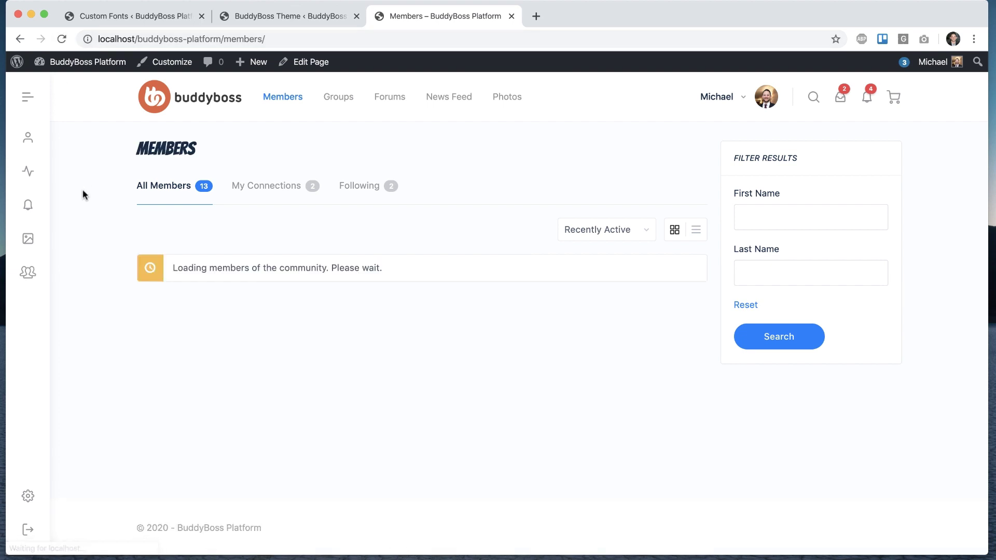
Step: Set both H1 and H2 font families to SF UI Display
key(ctrl+shift+Tab)
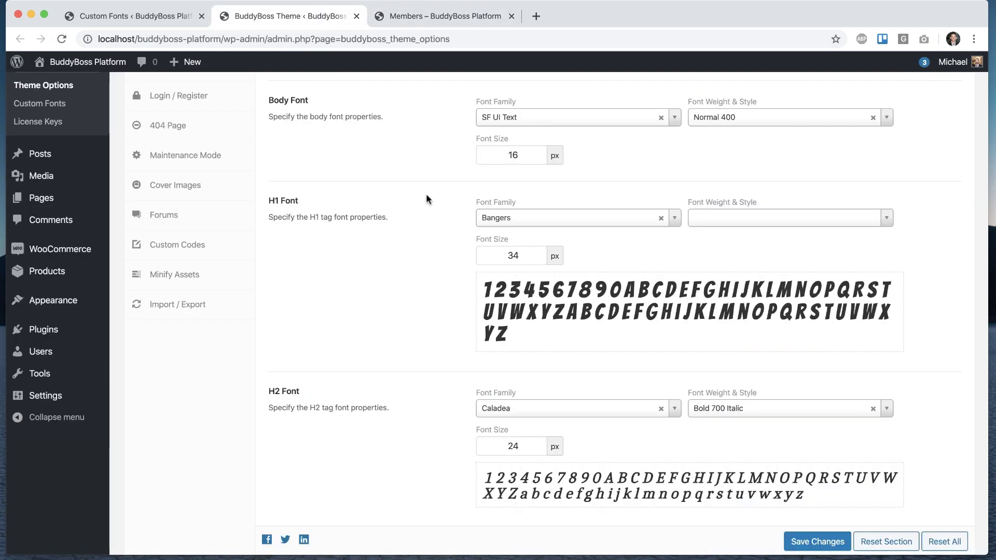
scroll(443, 181, up, 1)
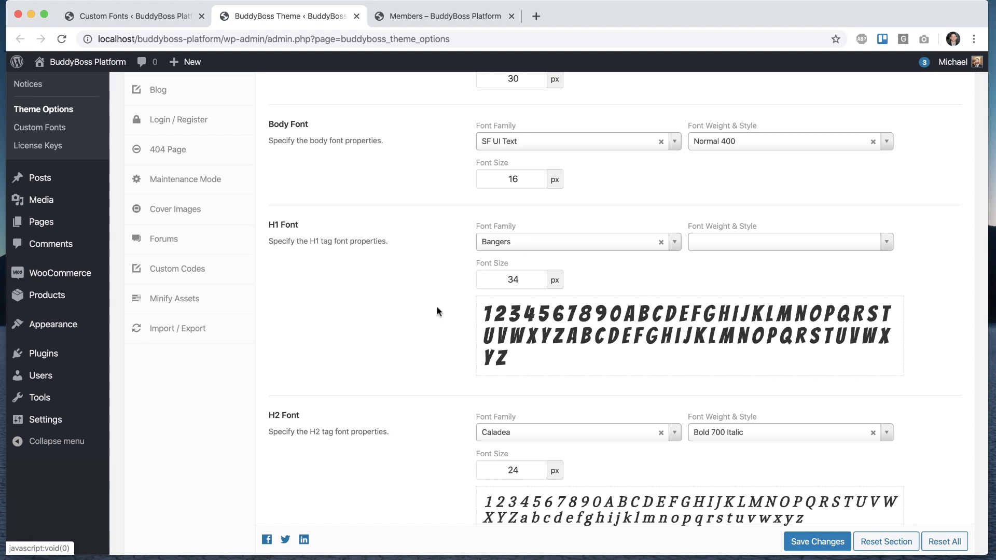
scroll(437, 306, down, 3)
scroll(437, 306, up, 2)
scroll(467, 149, up, 1)
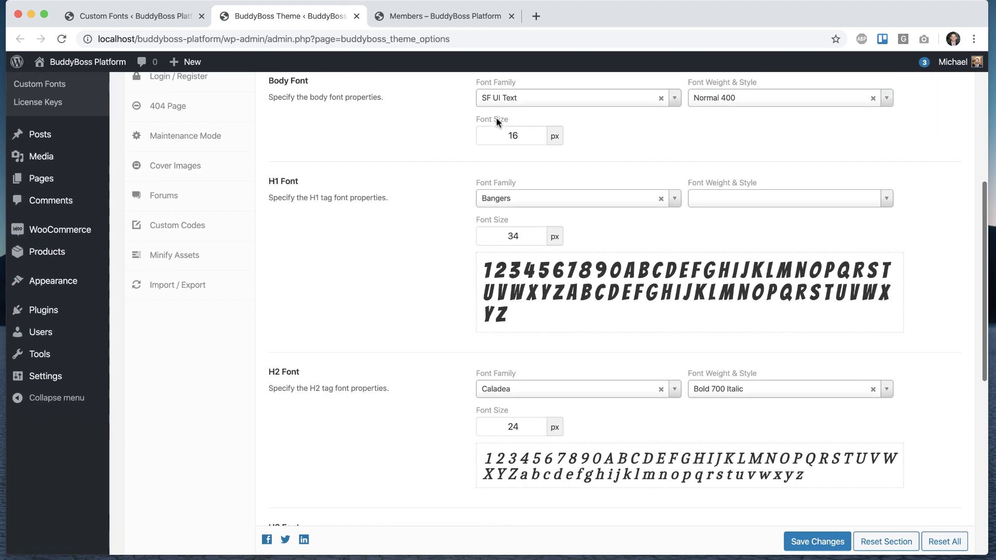
click(561, 202)
click(550, 260)
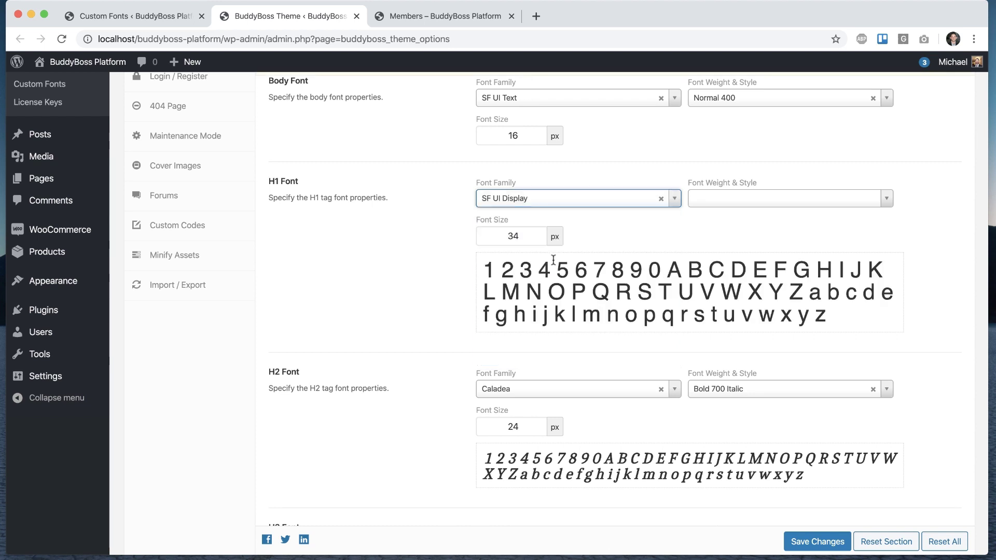
click(526, 394)
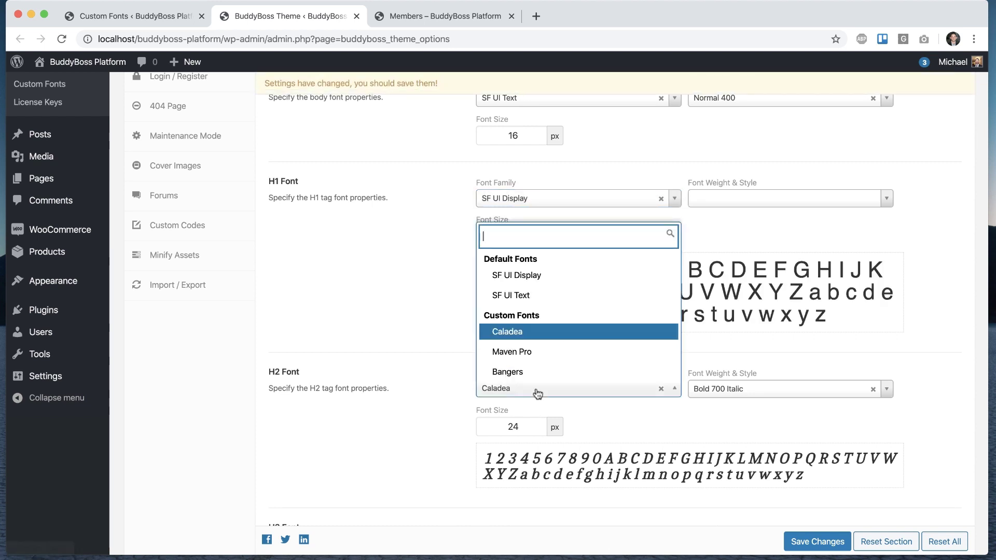
click(558, 275)
Step: Set H1 and H2 weights to Normal 400, save, and reload the Members page
click(740, 202)
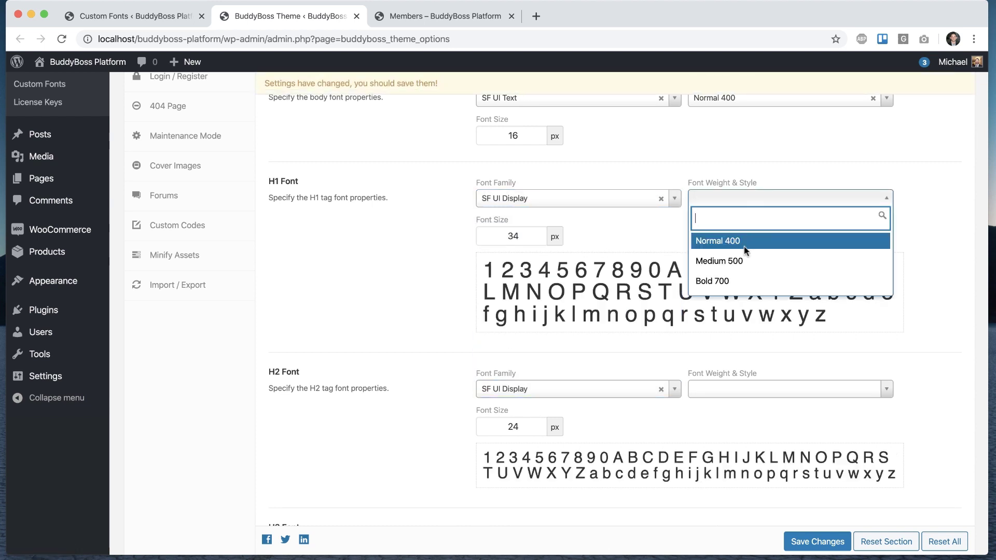
click(747, 244)
click(729, 388)
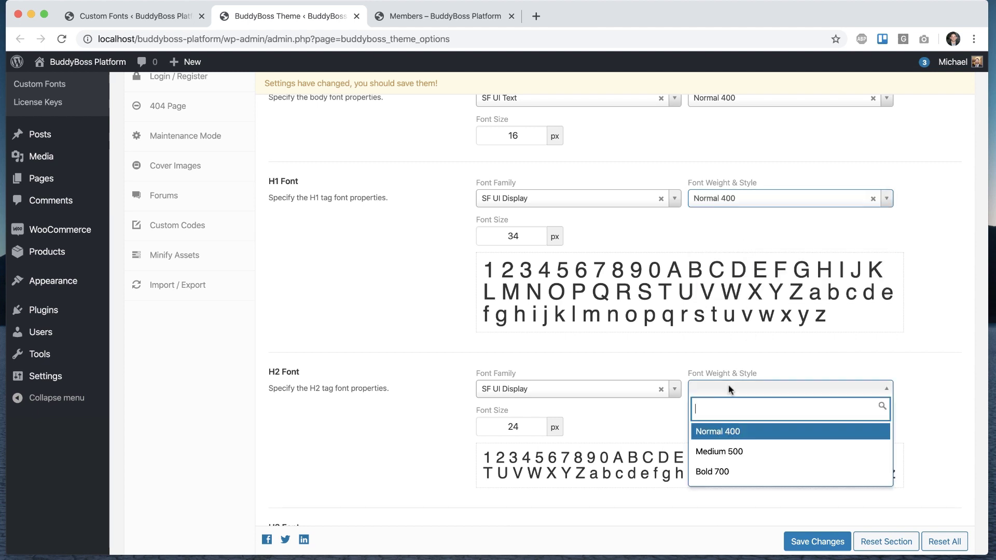
click(724, 429)
click(816, 542)
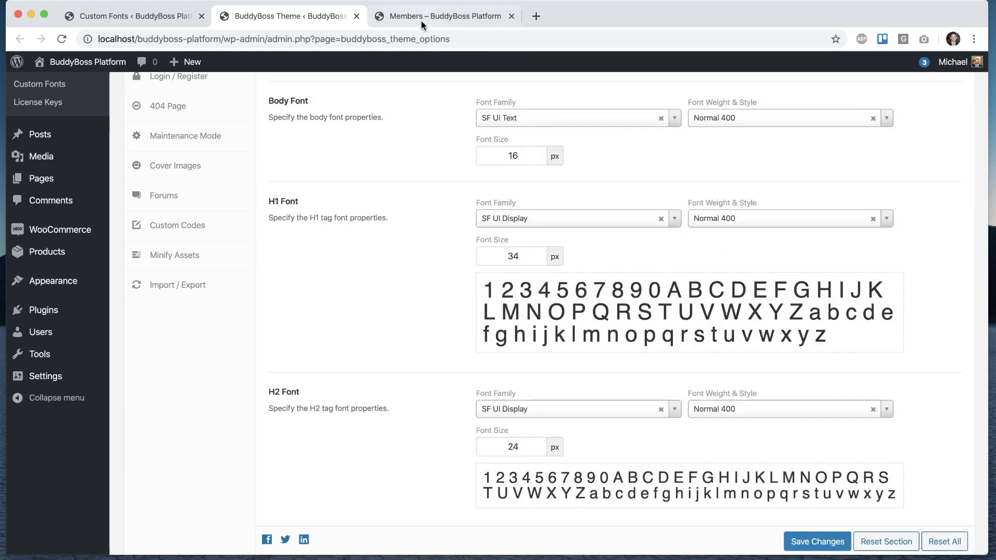
click(422, 20)
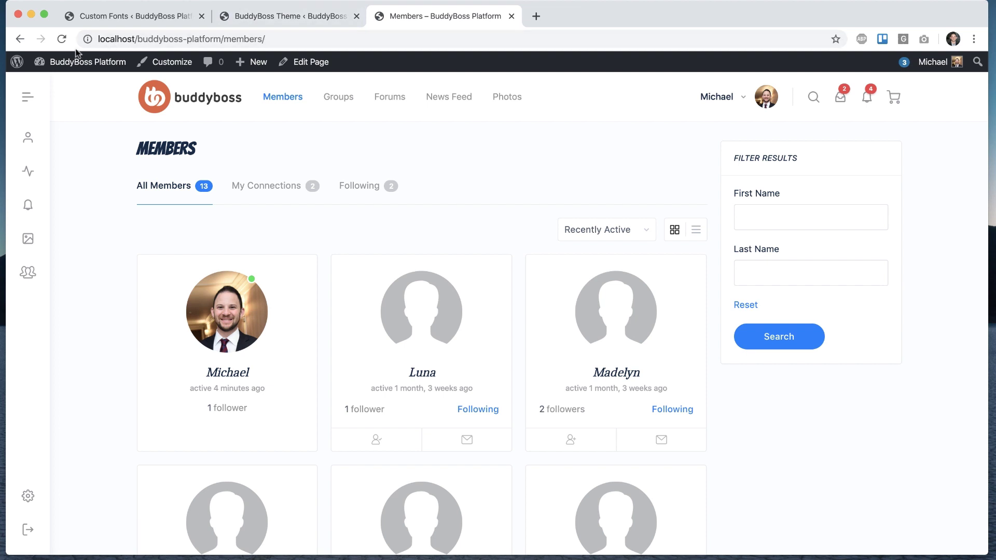
click(61, 38)
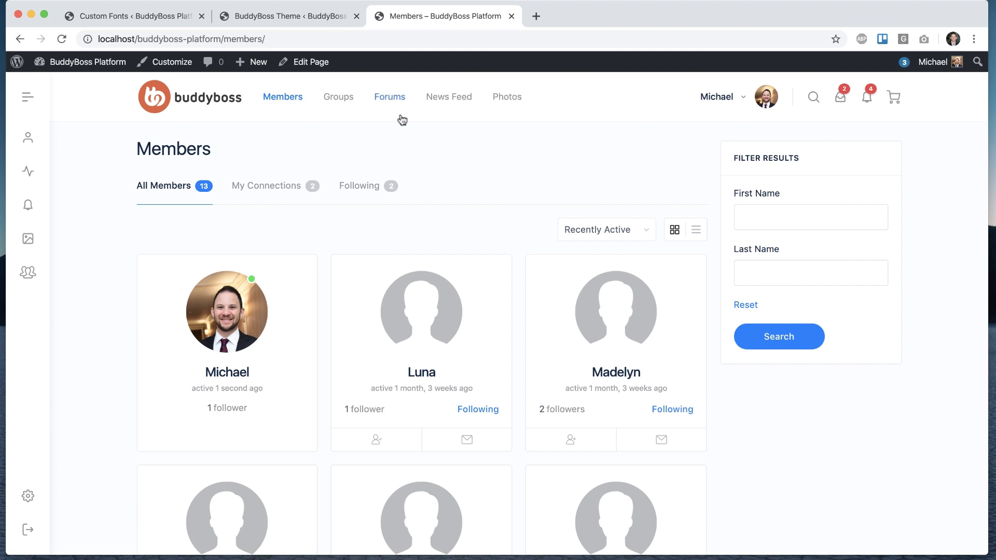
Step: Go from the Custom Fonts admin page to the installed Plugins list
click(185, 18)
scroll(157, 291, down, 3)
scroll(158, 290, down, 3)
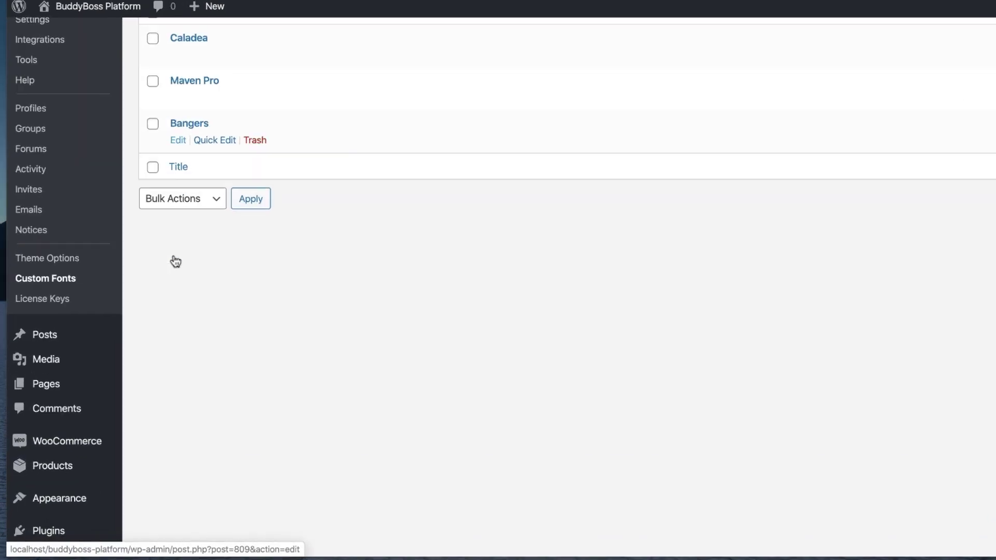
click(57, 449)
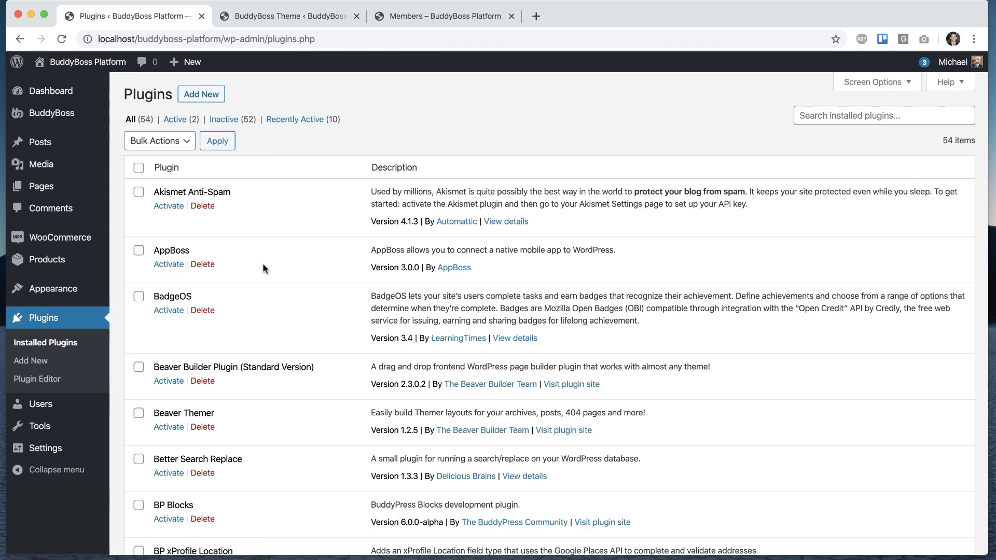
scroll(277, 249, down, 8)
scroll(263, 262, down, 10)
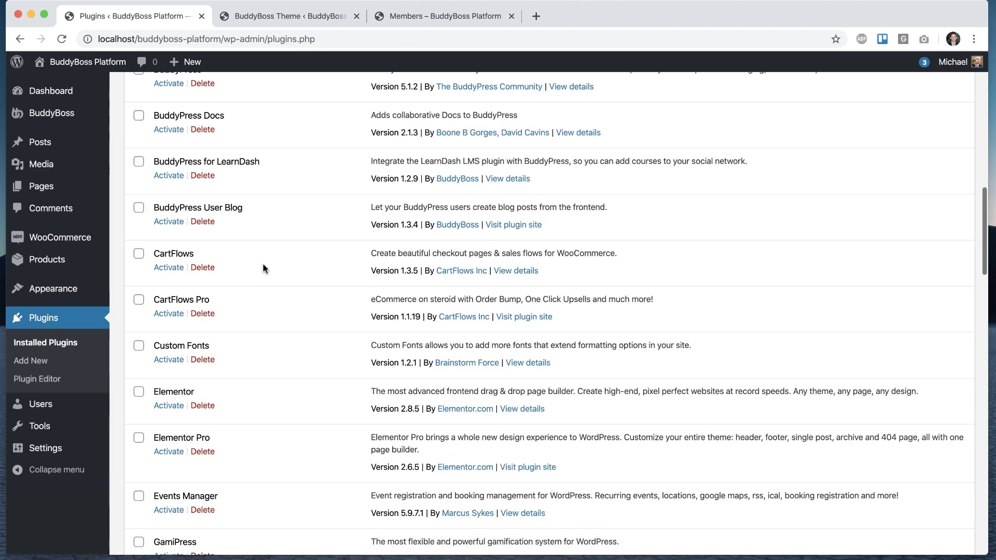
Step: Bulk-activate Elementor and Elementor Pro, then reload the Members page
click(138, 135)
click(139, 181)
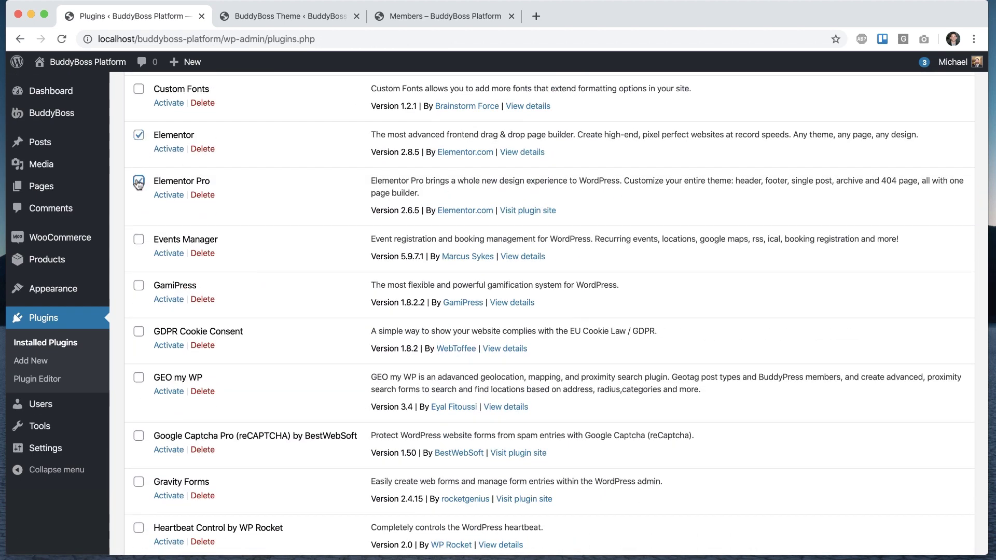
scroll(140, 311, down, 15)
click(156, 485)
click(156, 497)
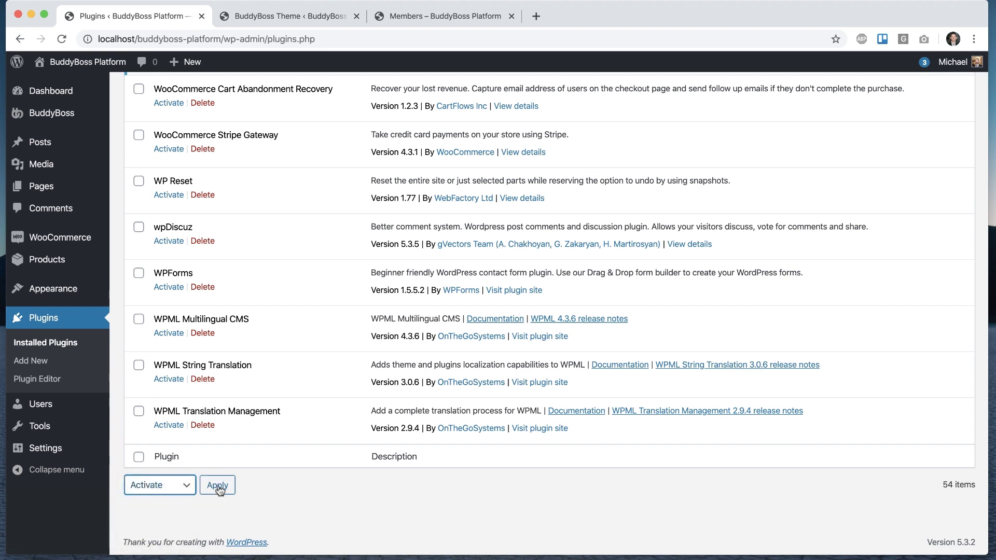
click(217, 485)
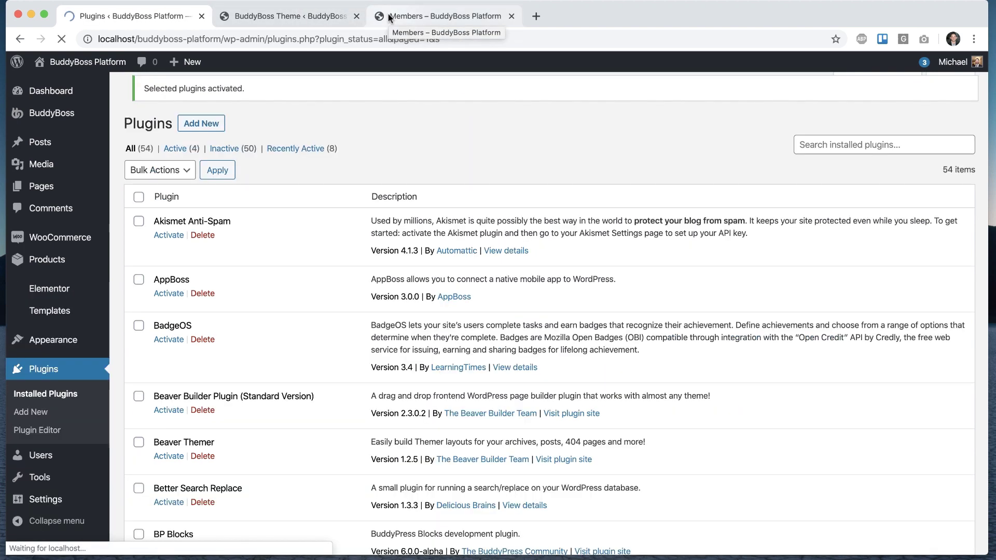
drag(390, 18, 249, 17)
click(61, 39)
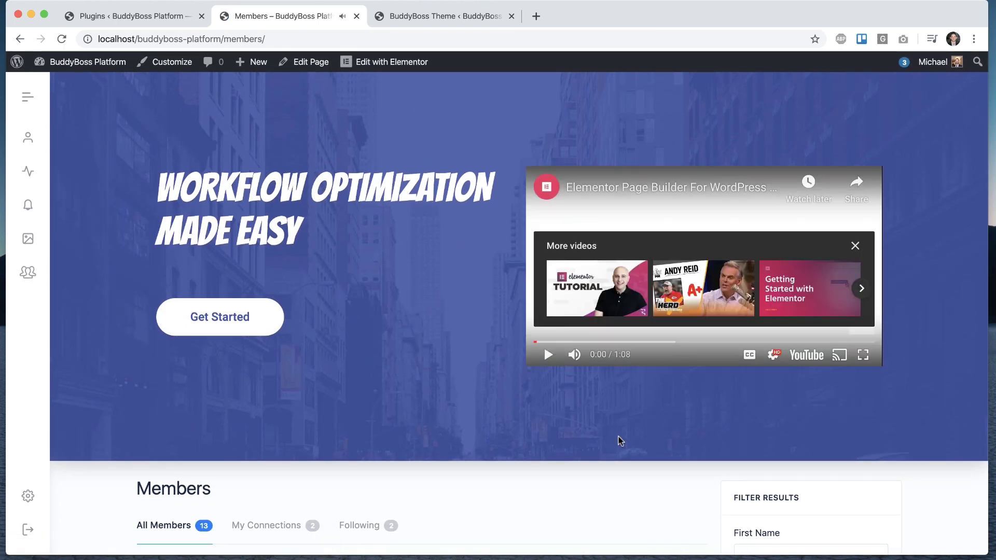
Step: From Templates > Theme Builder, open the Header template in the Elementor editor
click(171, 16)
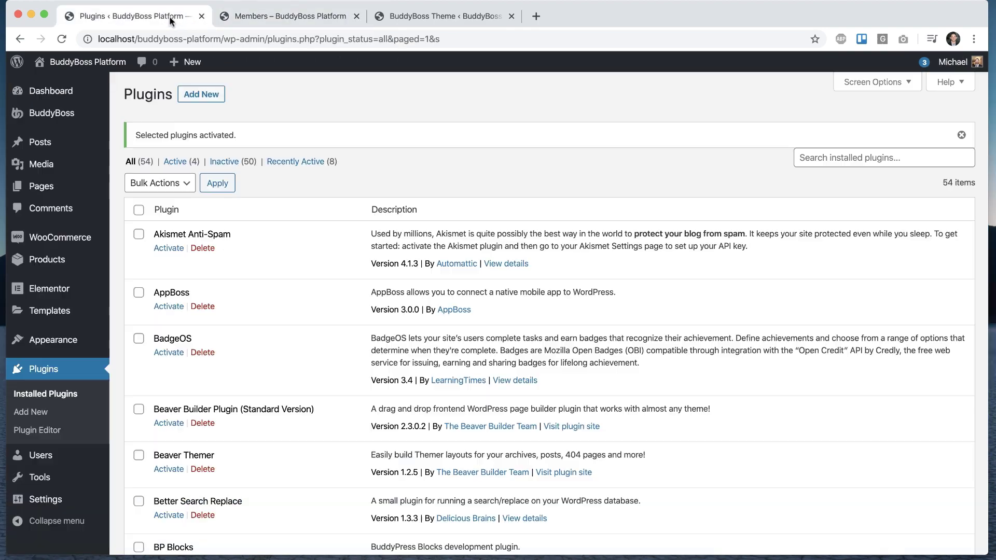
scroll(137, 239, down, 4)
scroll(136, 239, up, 1)
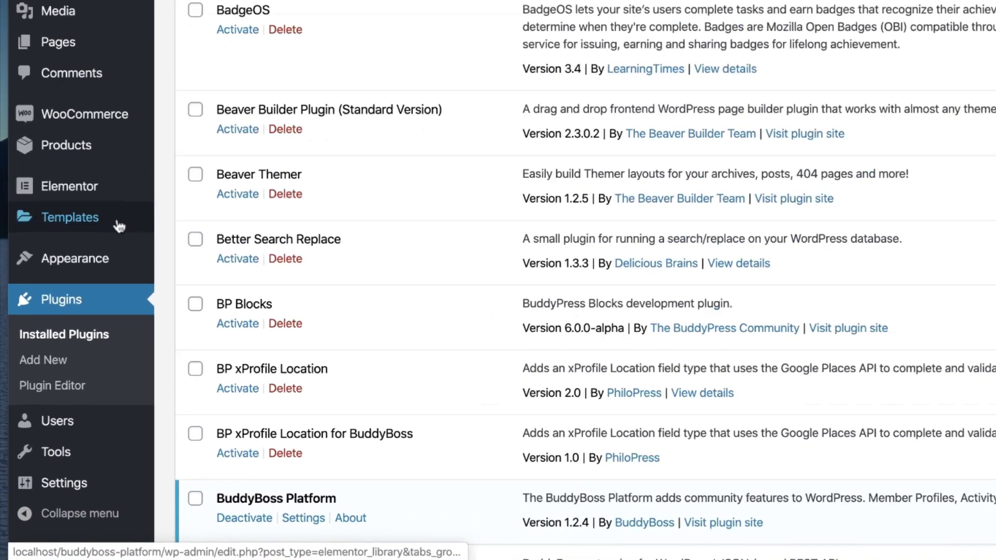
mouse_move(63, 293)
mouse_move(89, 148)
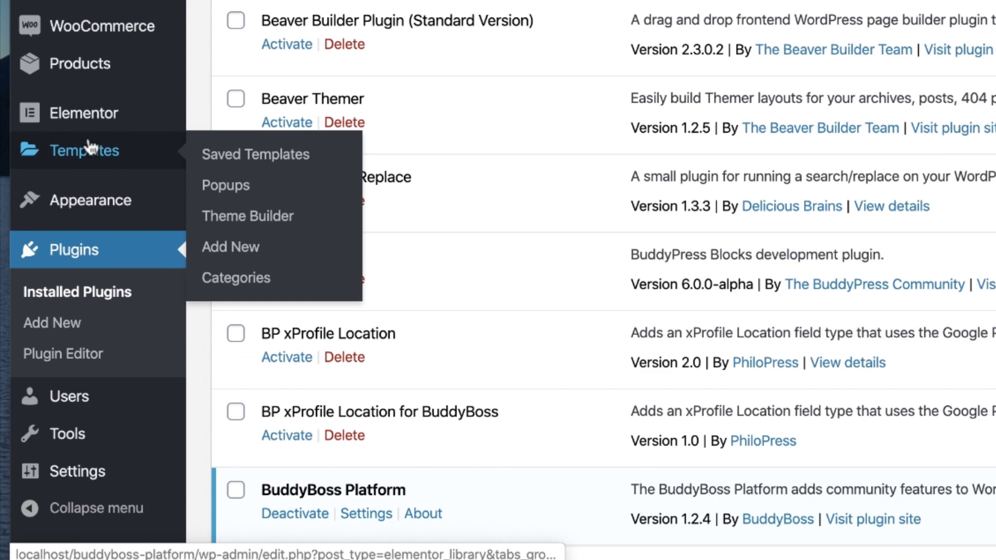
click(263, 184)
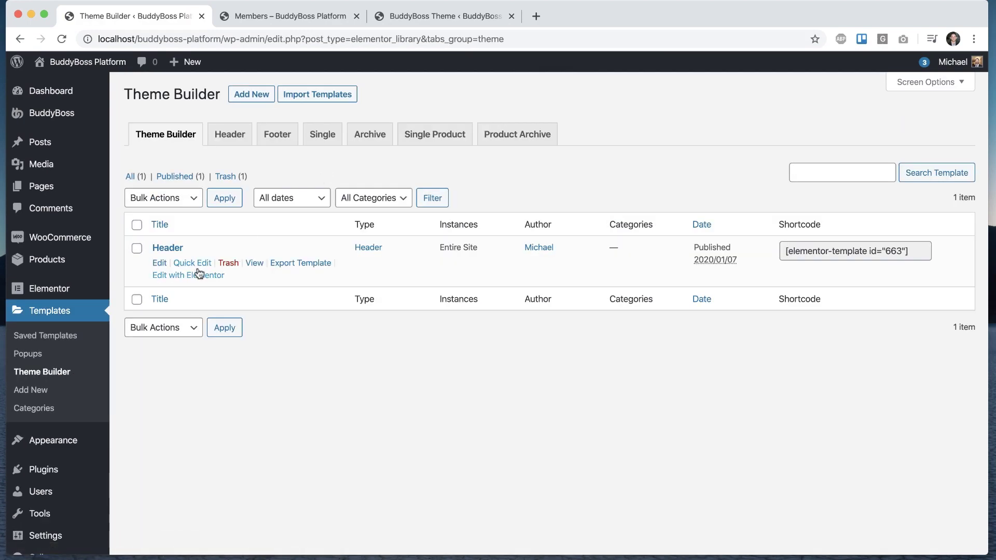
click(198, 273)
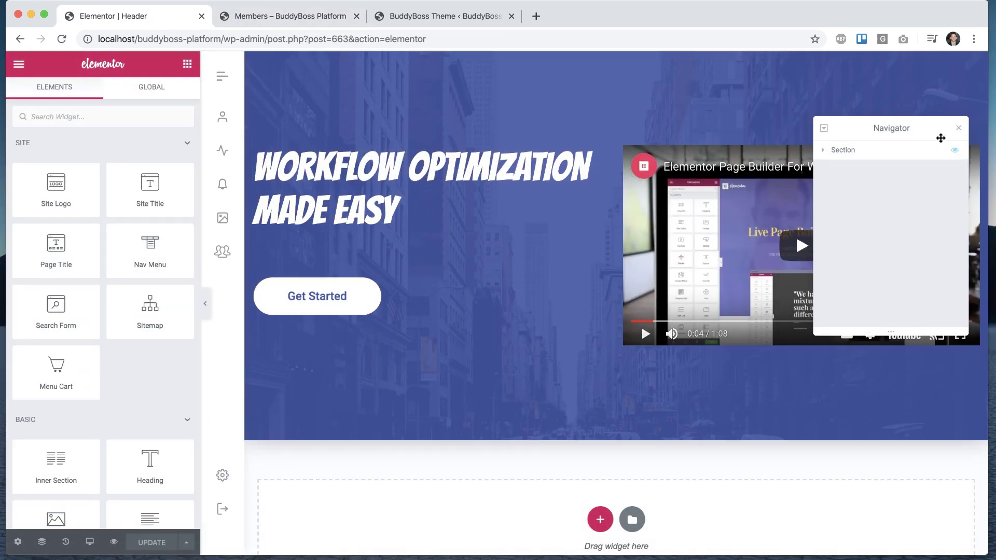
Step: Give the WORKFLOW OPTIMIZATION MADE EASY heading Caladea font at weight 500 and update the template
click(959, 130)
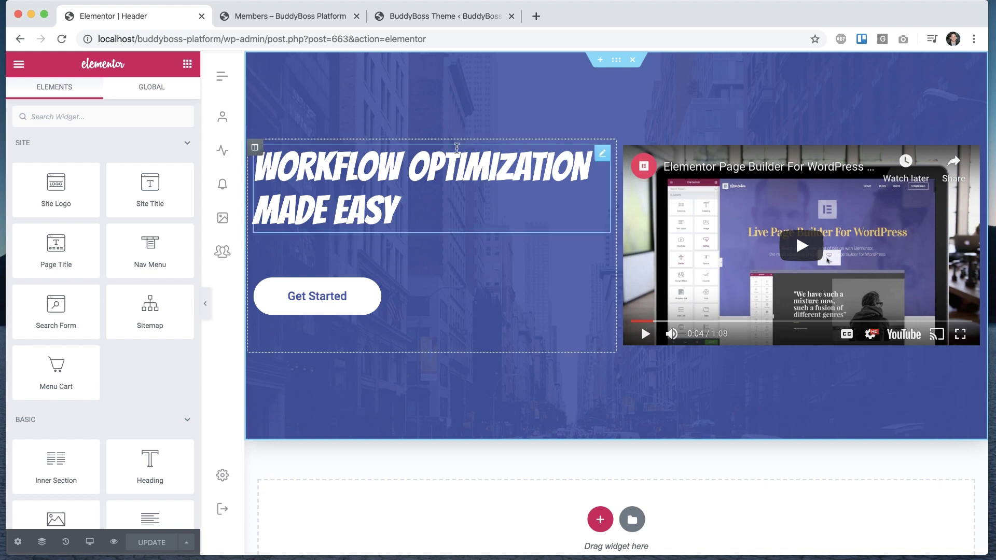
click(426, 186)
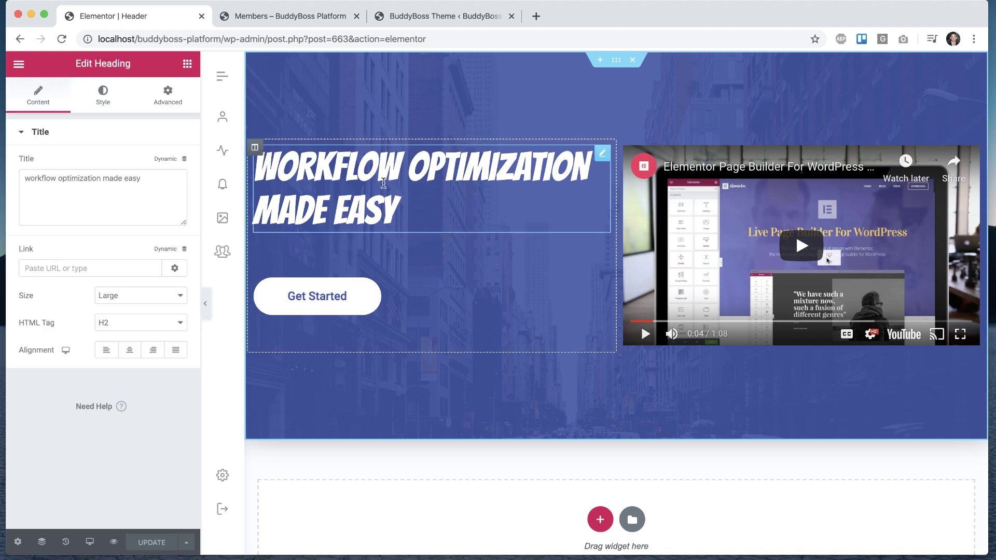
click(103, 101)
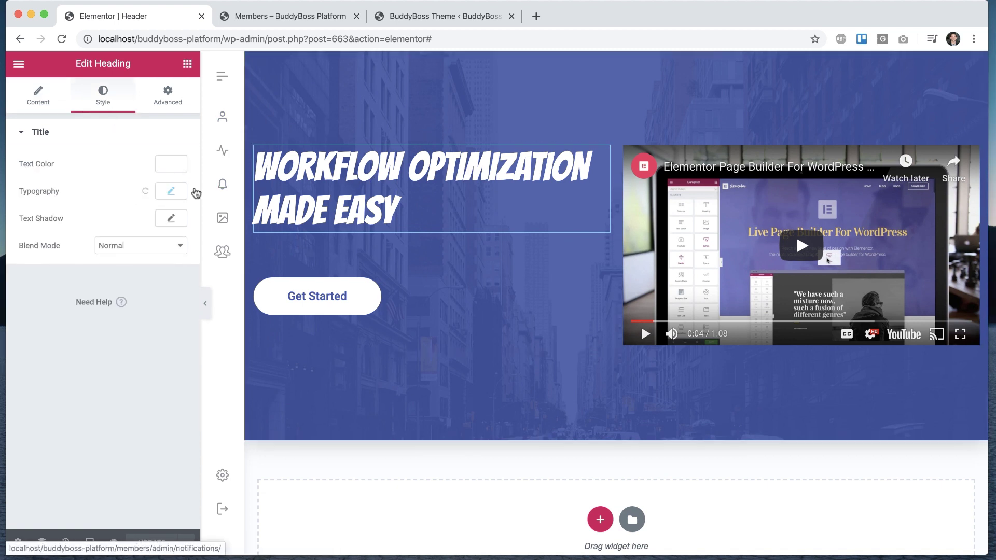
click(171, 190)
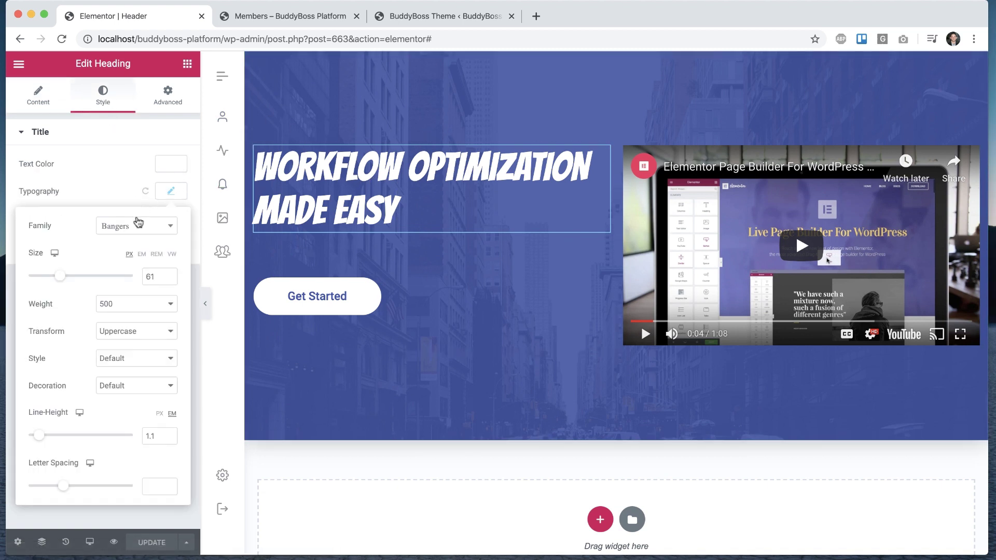
click(138, 223)
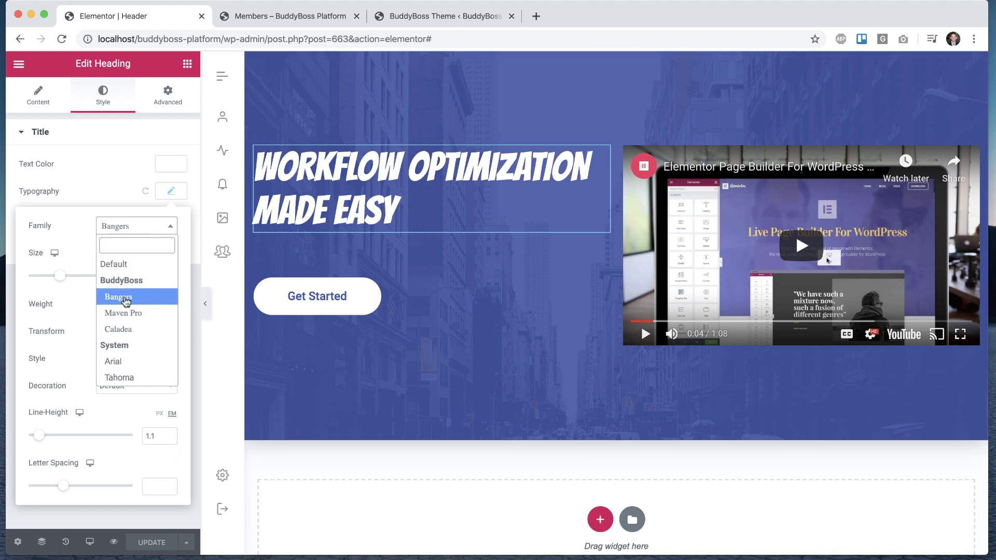
click(130, 330)
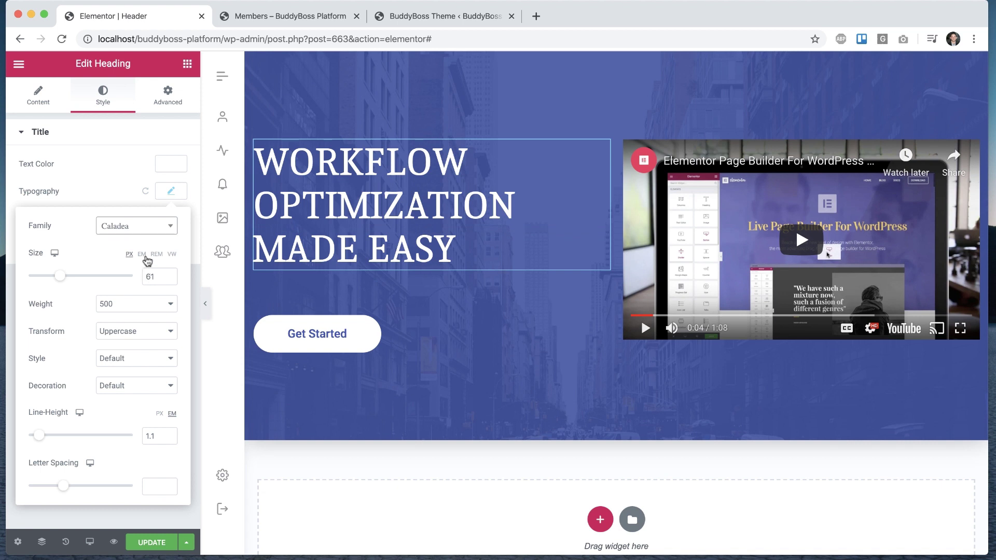
click(128, 307)
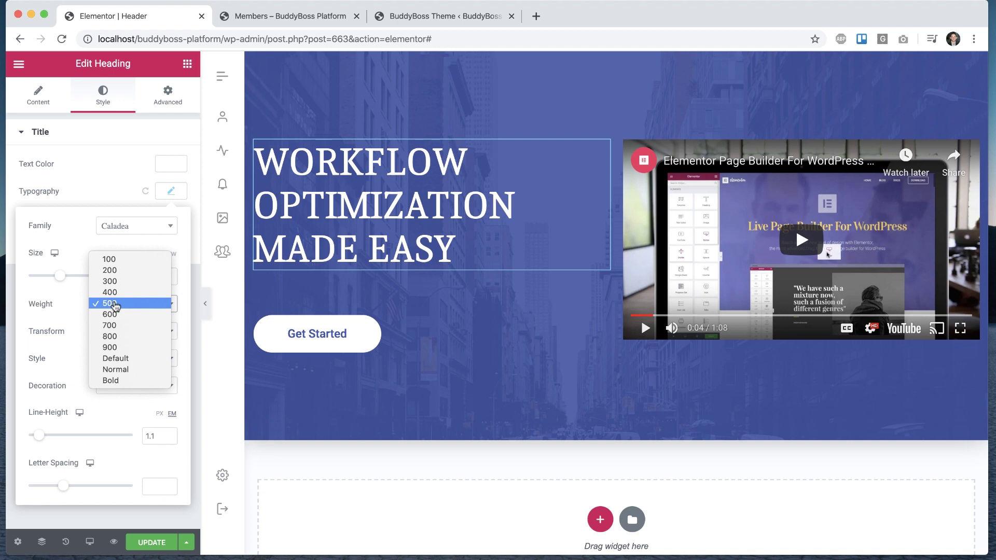
click(106, 305)
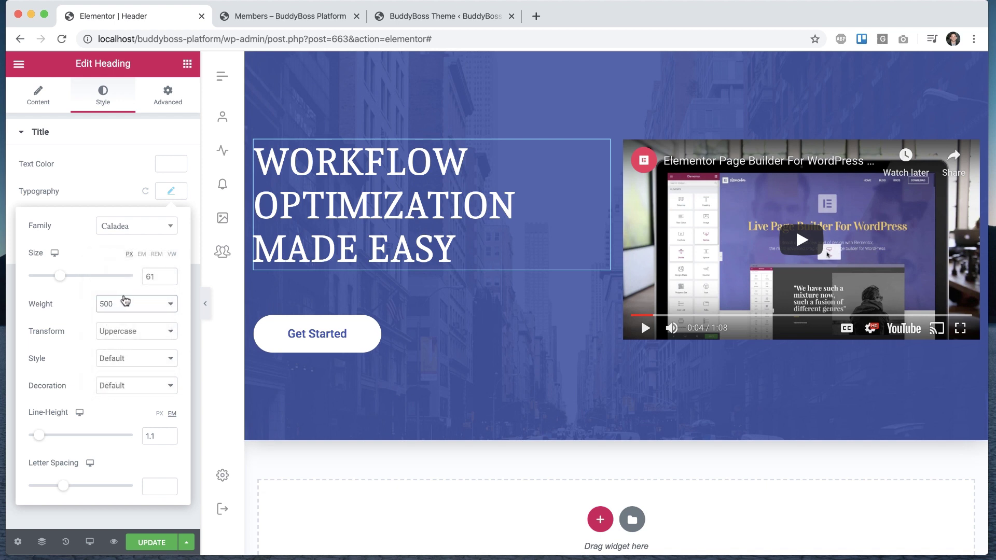
click(151, 542)
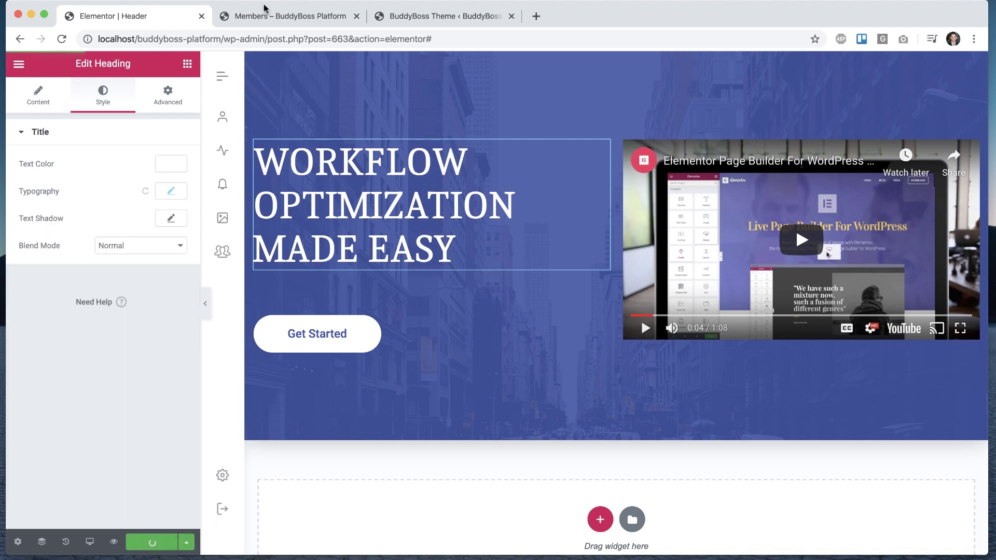
Step: Reload the Members page to confirm its hero heading renders in Caladea, then return to the installed Plugins list
click(257, 17)
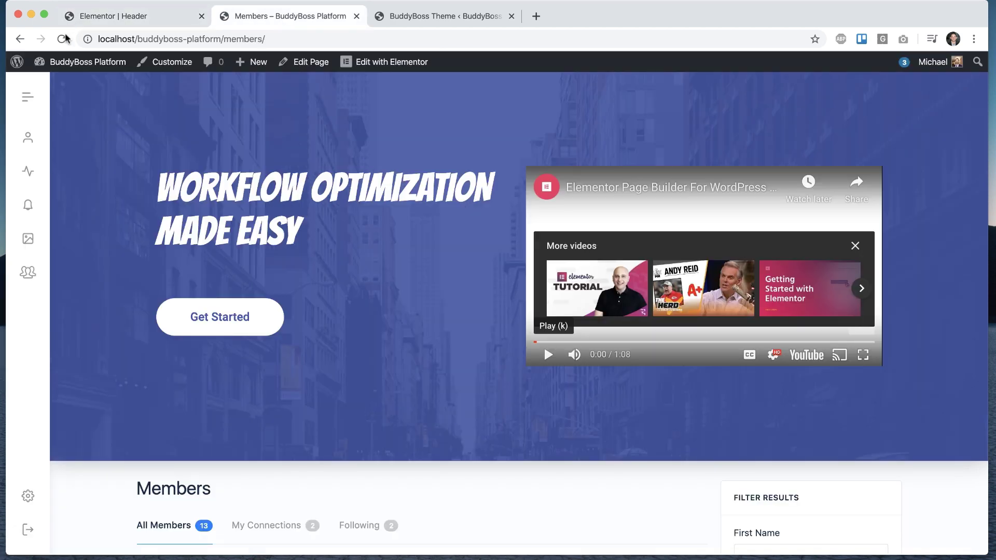
click(62, 39)
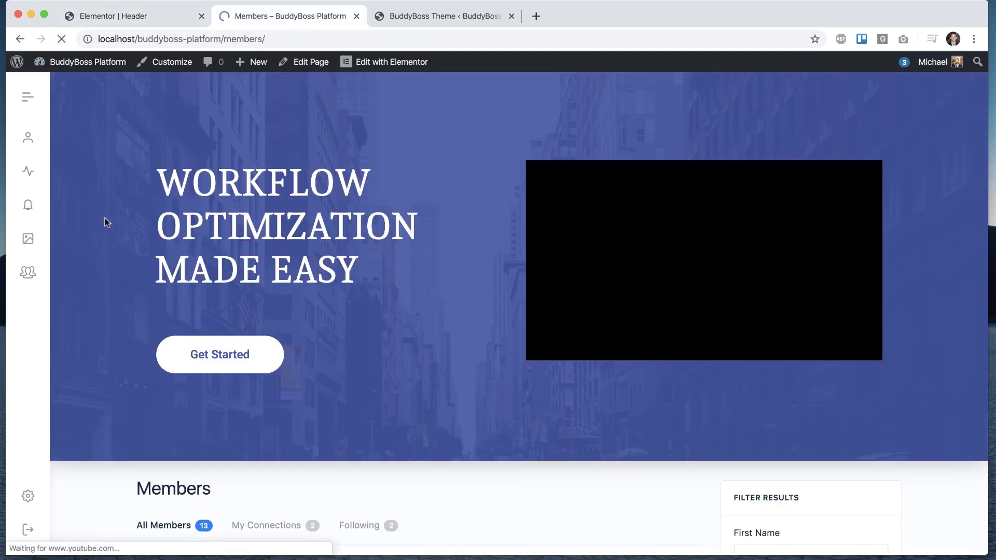
drag(159, 175, 342, 273)
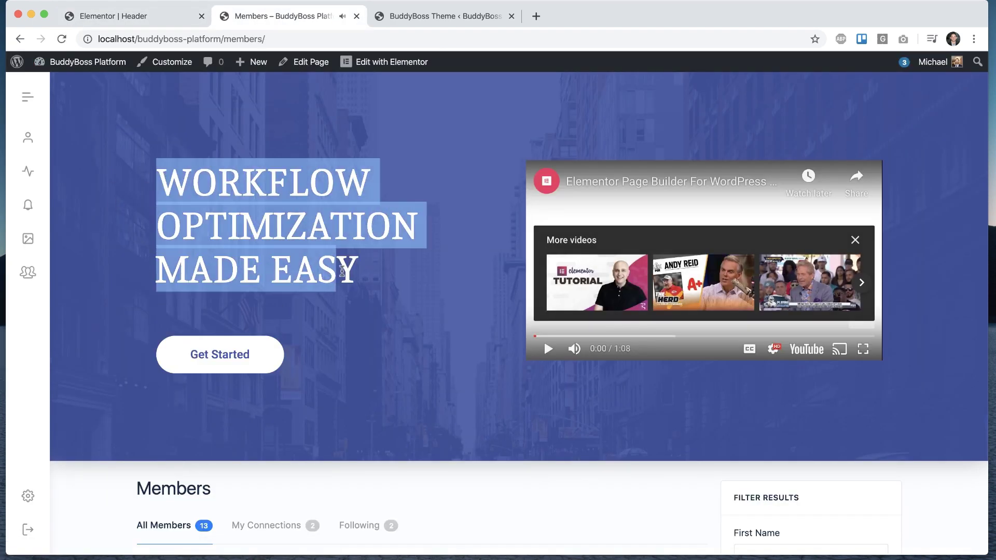
click(387, 279)
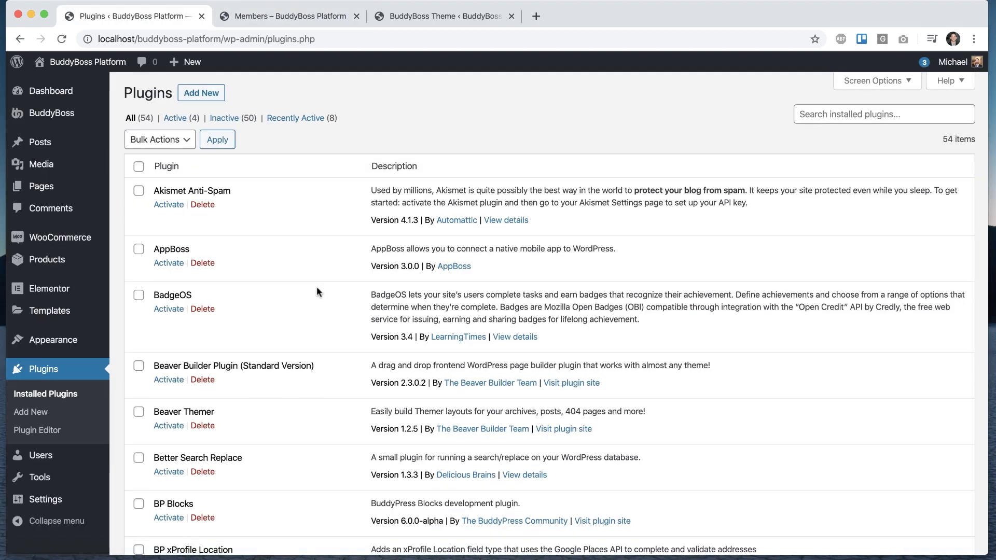
scroll(317, 287, down, 5)
Step: Bulk-deactivate the Elementor and Elementor Pro plugins
scroll(316, 287, down, 10)
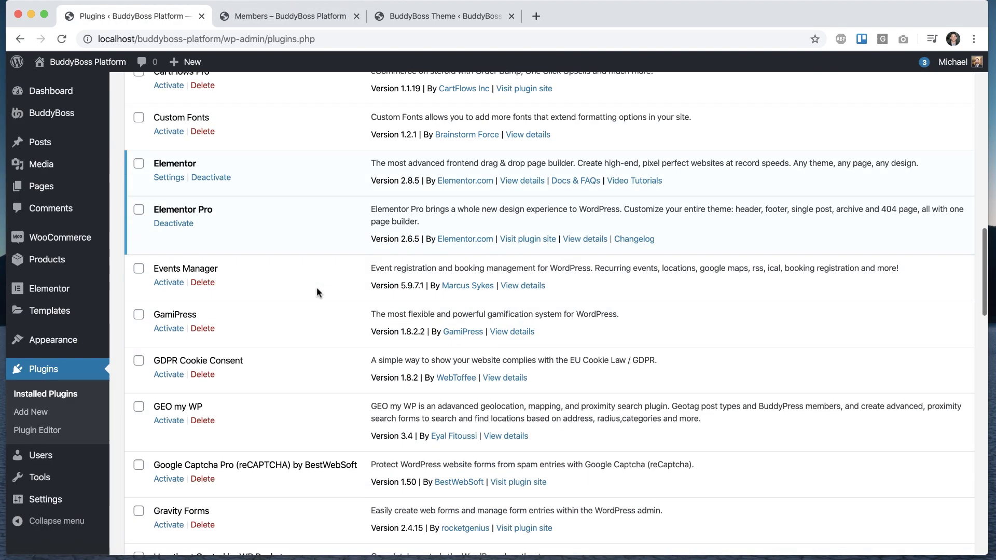
click(139, 164)
click(139, 209)
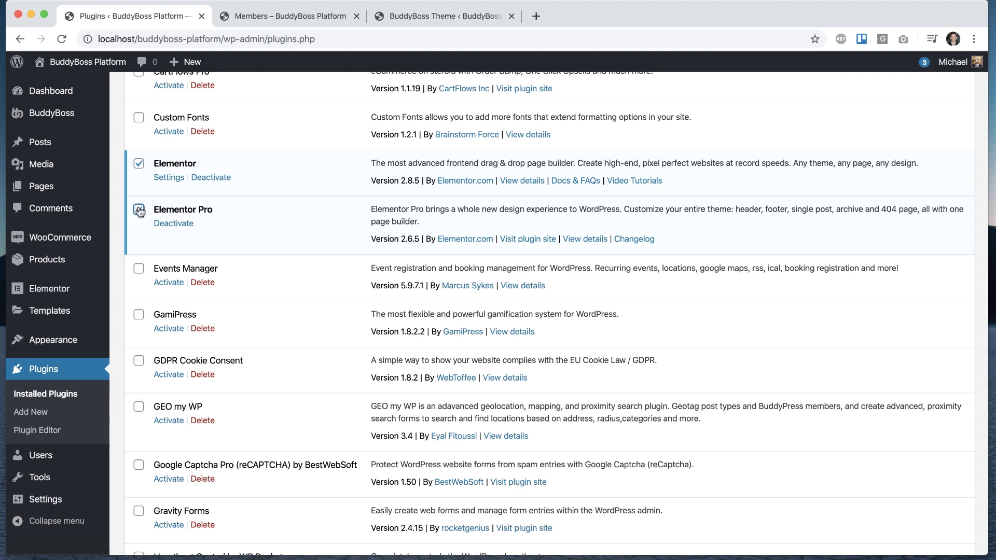
scroll(139, 213, down, 15)
click(156, 498)
click(164, 521)
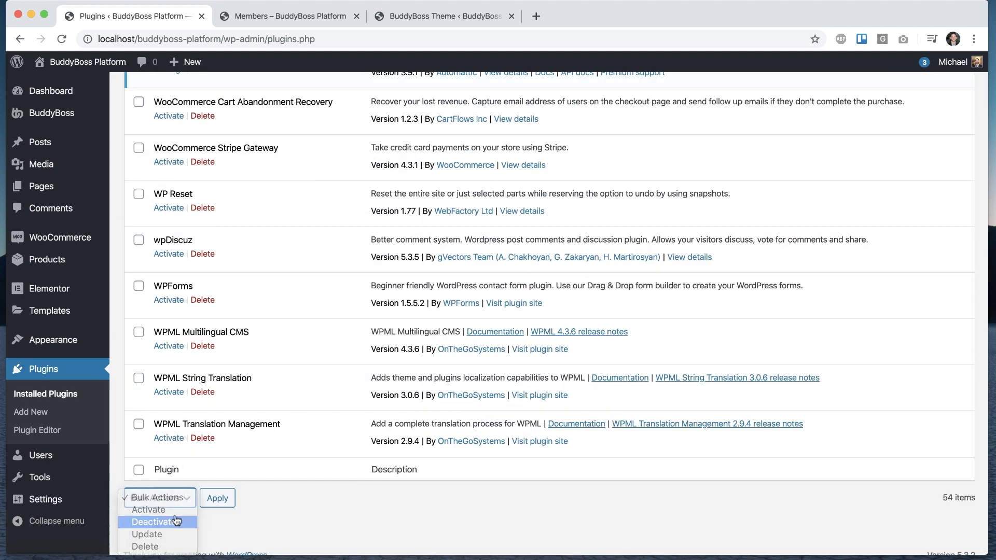
click(219, 498)
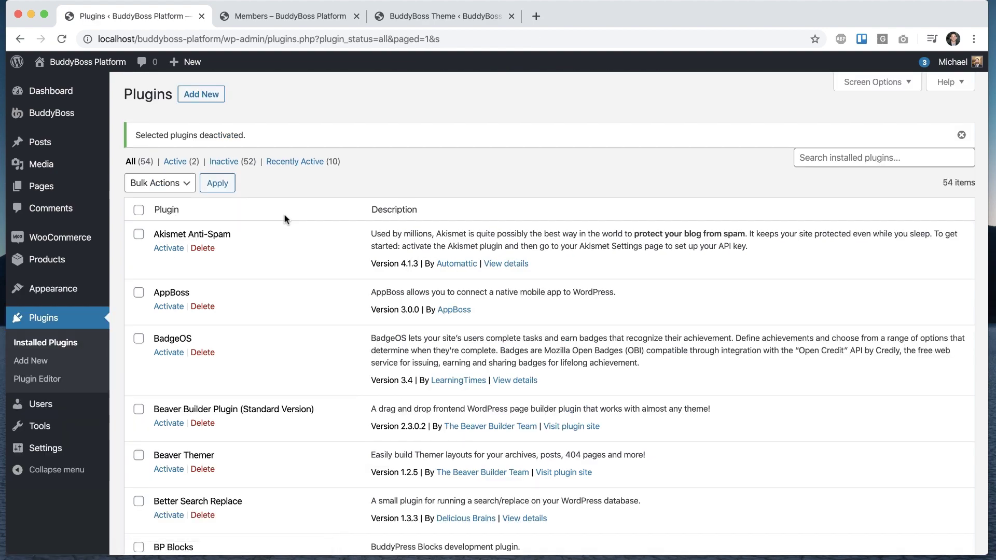
Step: Bulk-activate Beaver Builder and Beaver Themer, then return to the Members page
scroll(284, 215, down, 3)
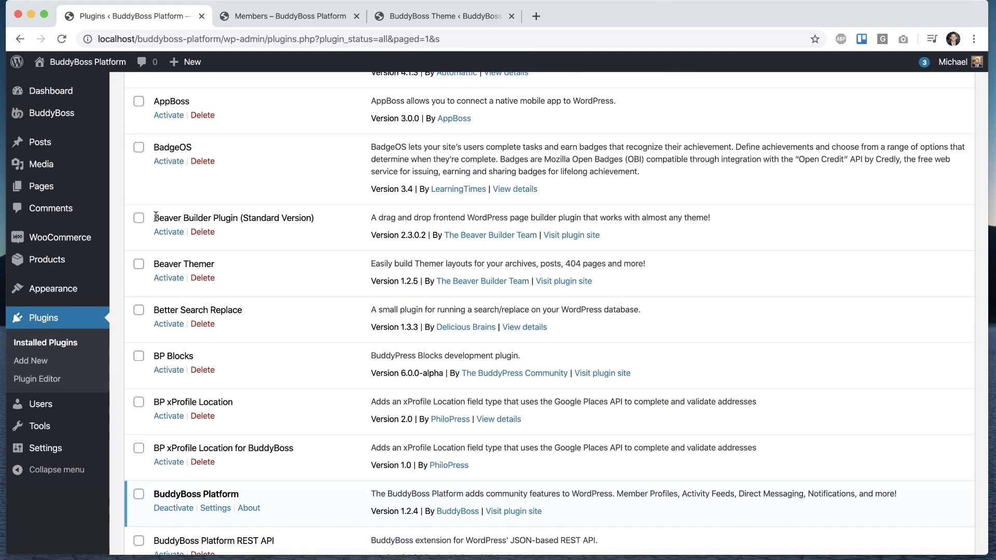
click(138, 264)
scroll(151, 269, down, 20)
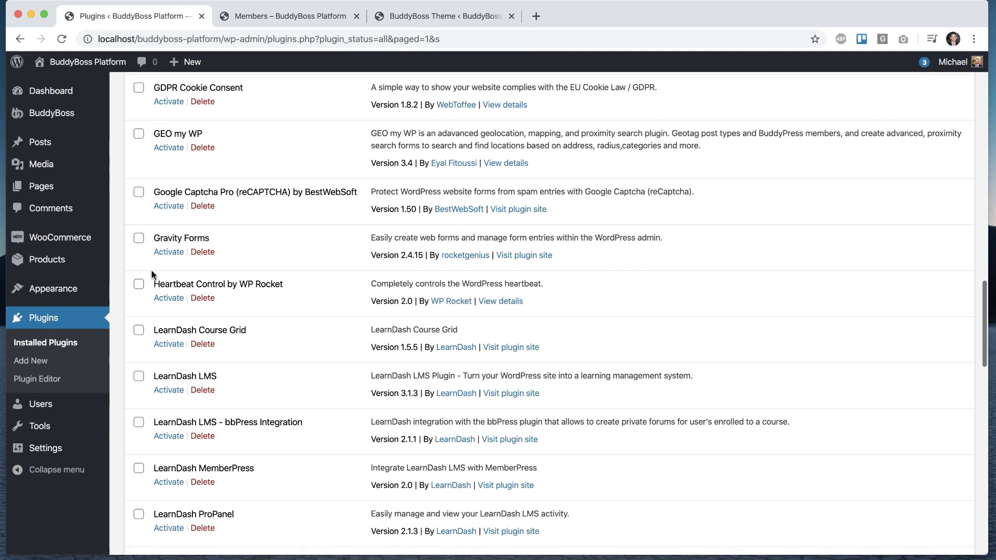
scroll(163, 504, down, 10)
click(156, 485)
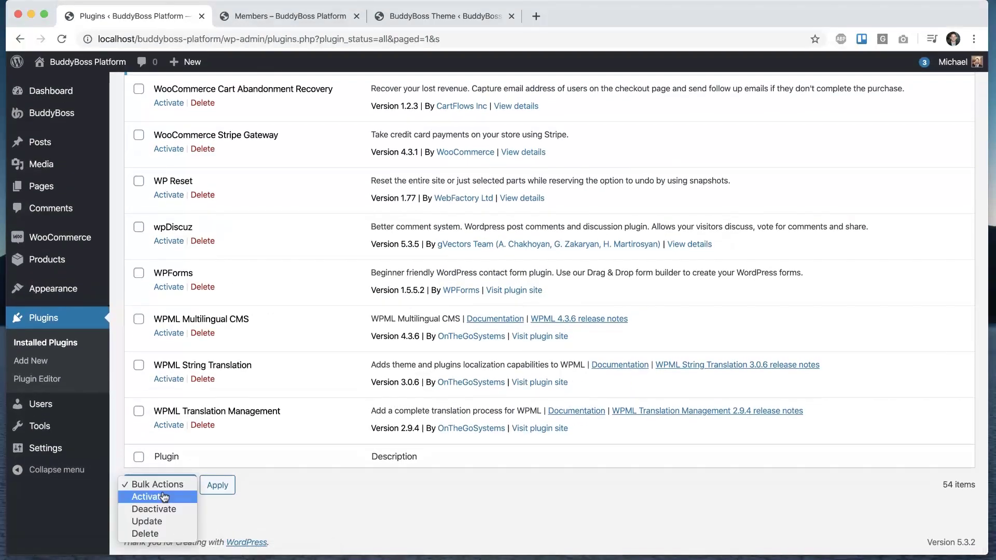
click(161, 498)
click(203, 492)
scroll(322, 280, up, 20)
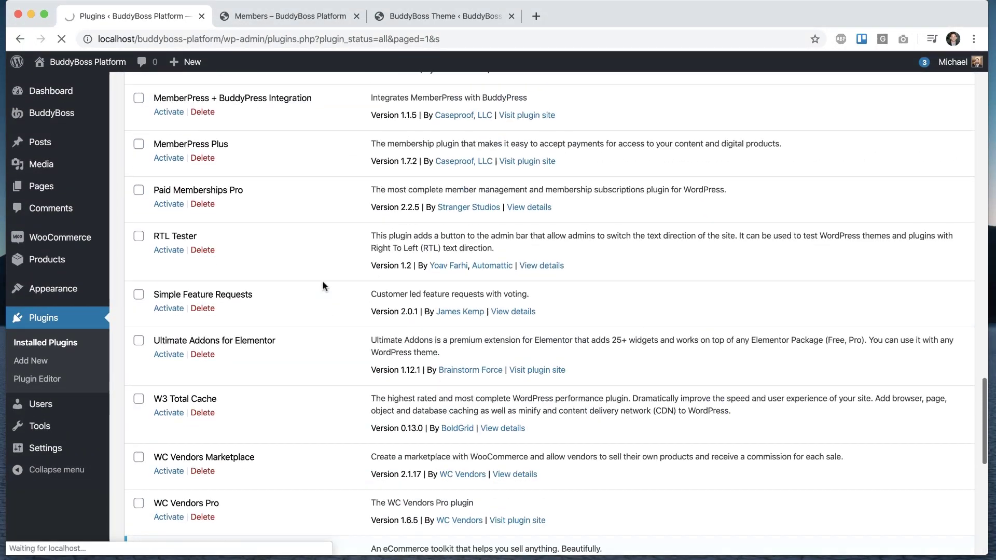
click(272, 16)
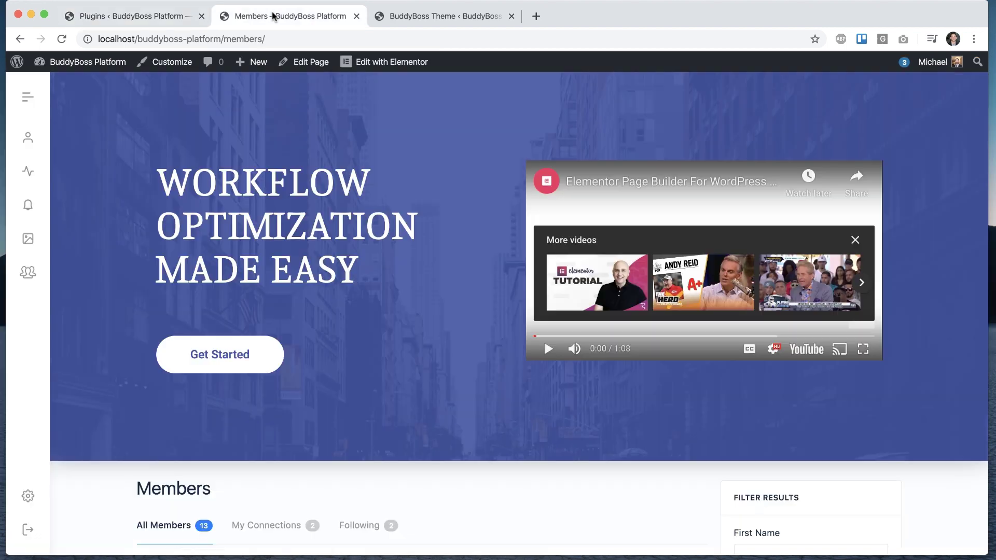
Step: Reload the Members page to see the Beaver Builder header, then edit the Custom Header layout via the admin bar
click(64, 37)
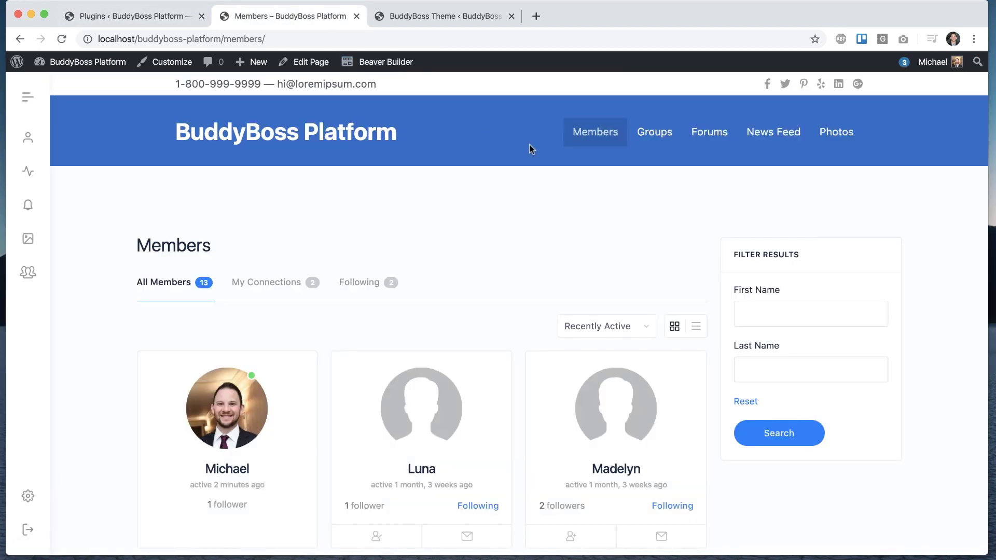
scroll(80, 251, down, 10)
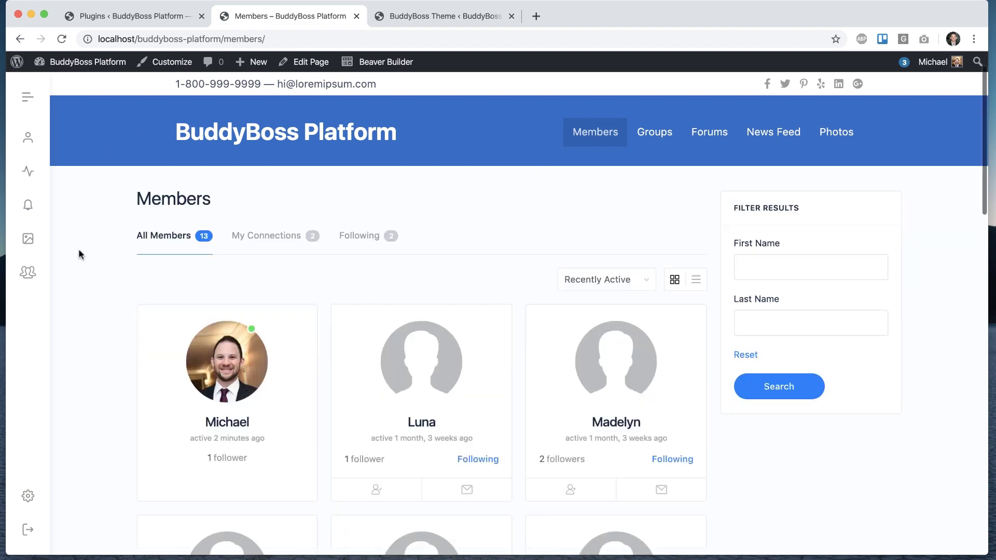
scroll(78, 250, up, 10)
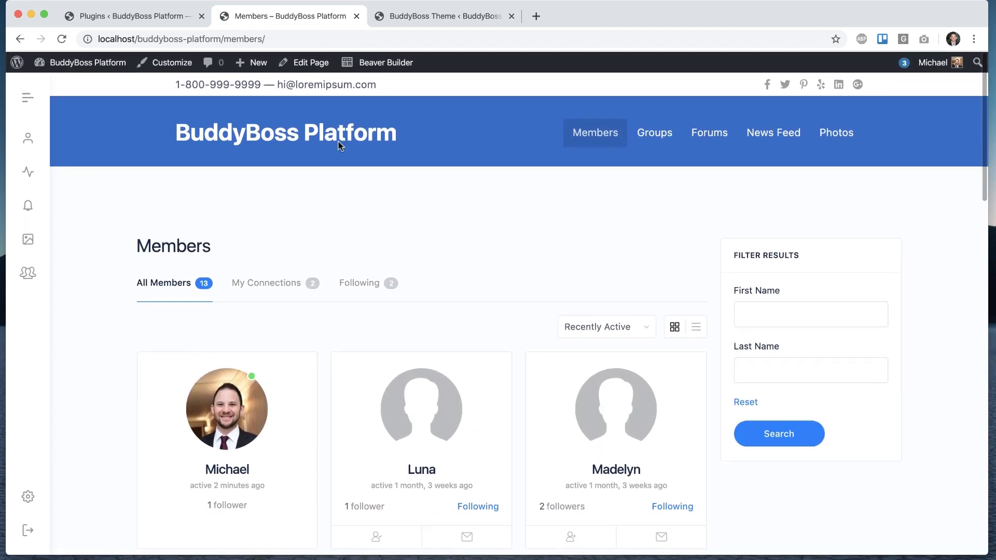
mouse_move(384, 63)
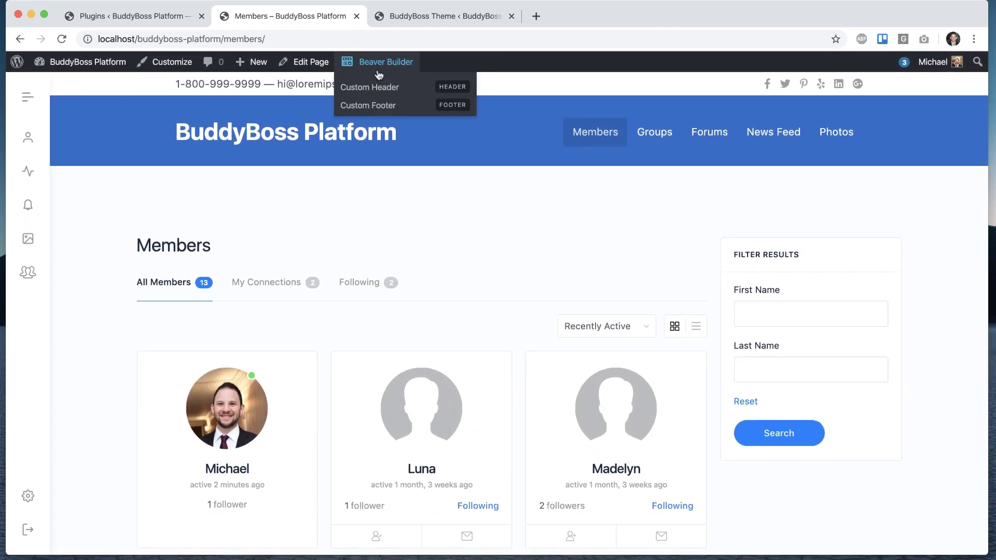
click(425, 88)
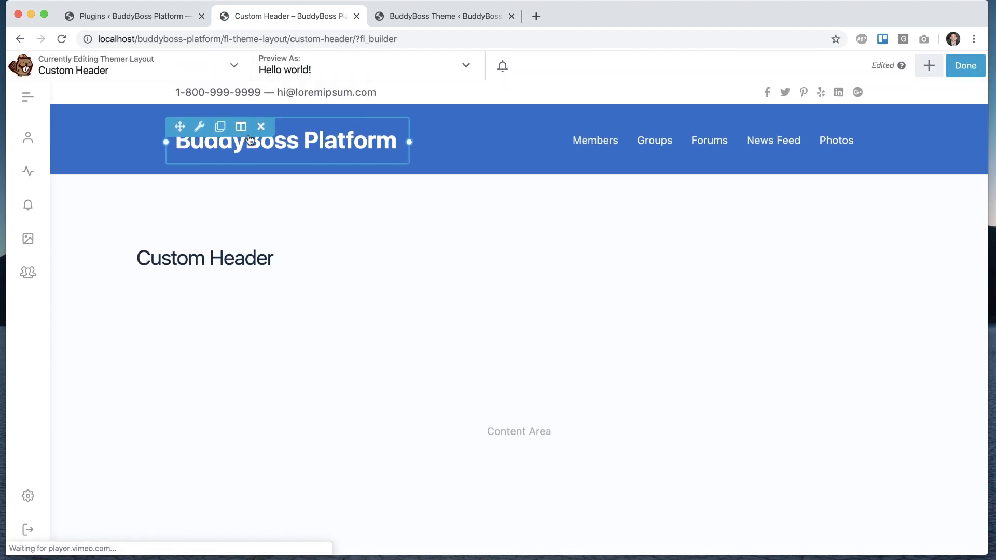
Step: Set the BuddyBoss Platform heading's font family to Caladea in its typography settings
click(200, 127)
drag(206, 119, 243, 193)
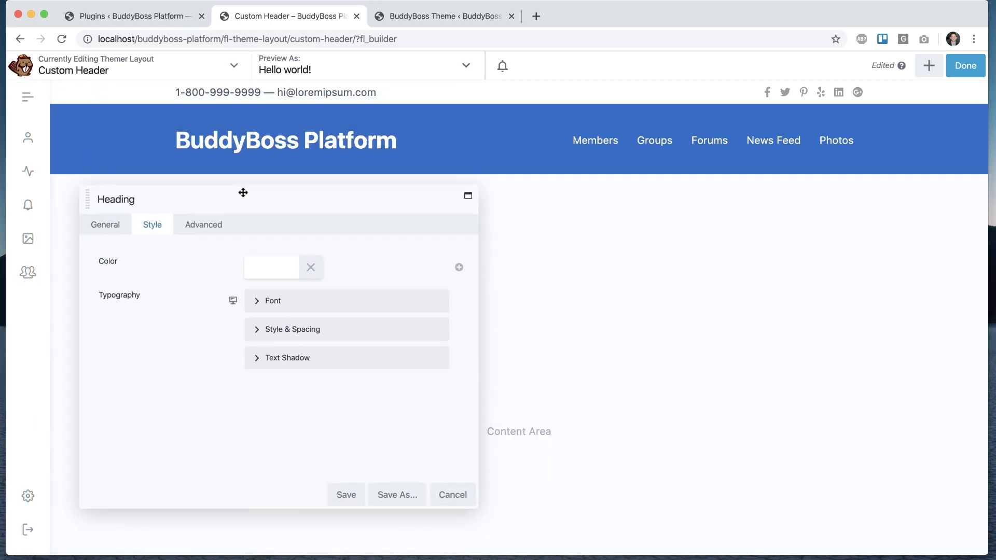
click(266, 298)
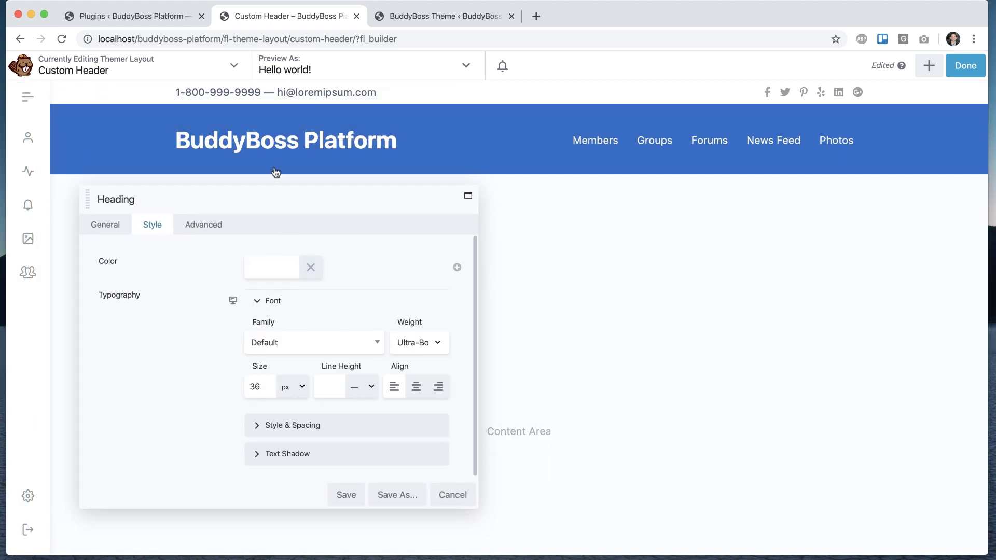
click(342, 352)
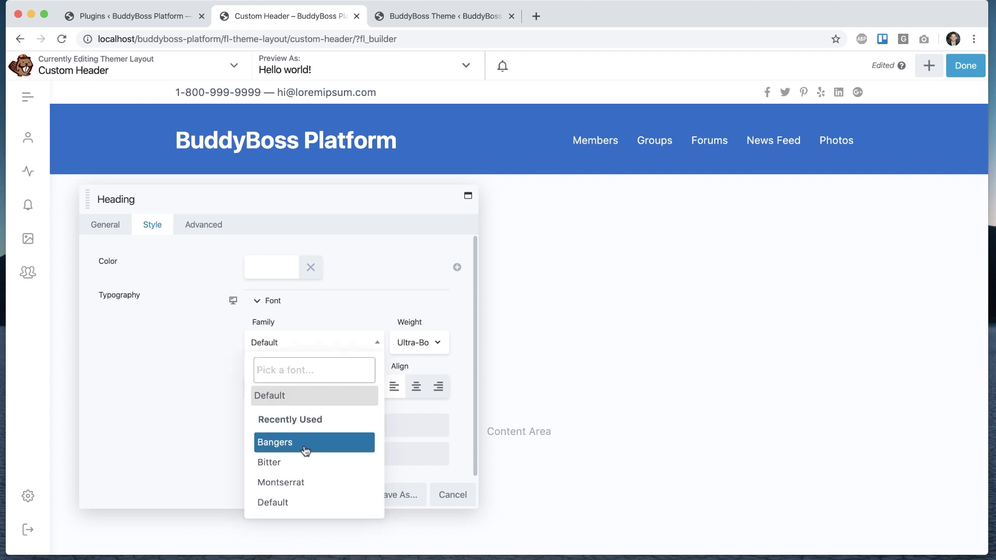
scroll(305, 452, down, 5)
scroll(311, 456, down, 4)
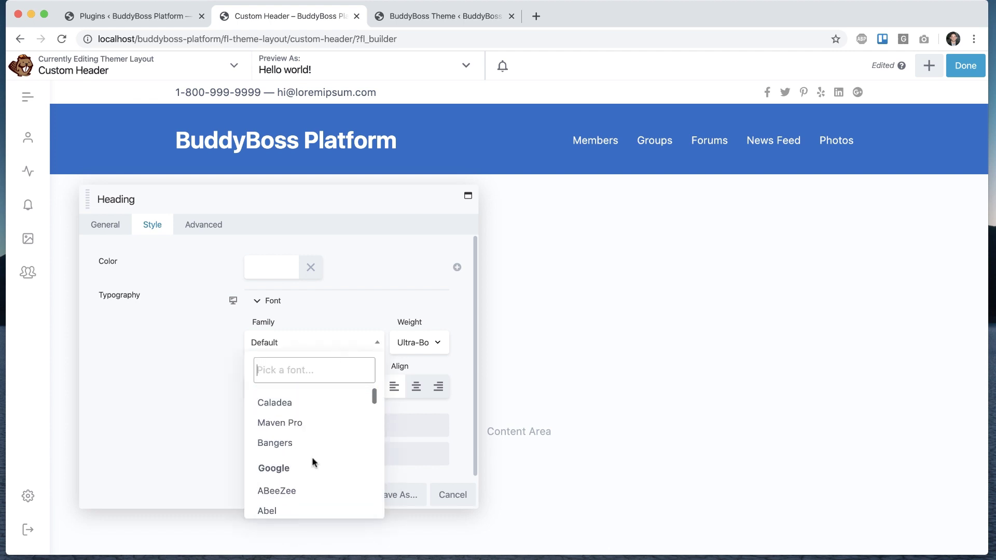
scroll(311, 447, up, 3)
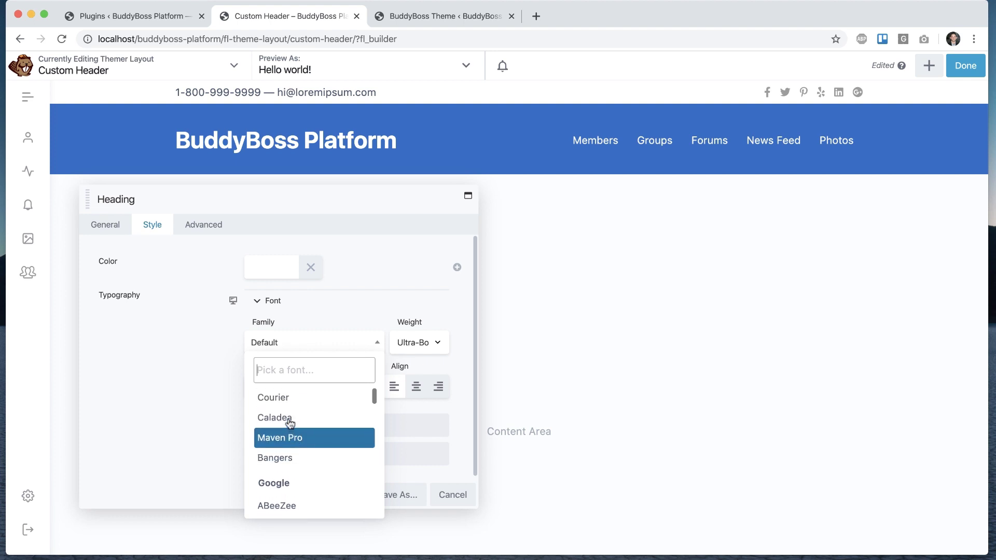
scroll(290, 423, up, 5)
scroll(299, 429, down, 8)
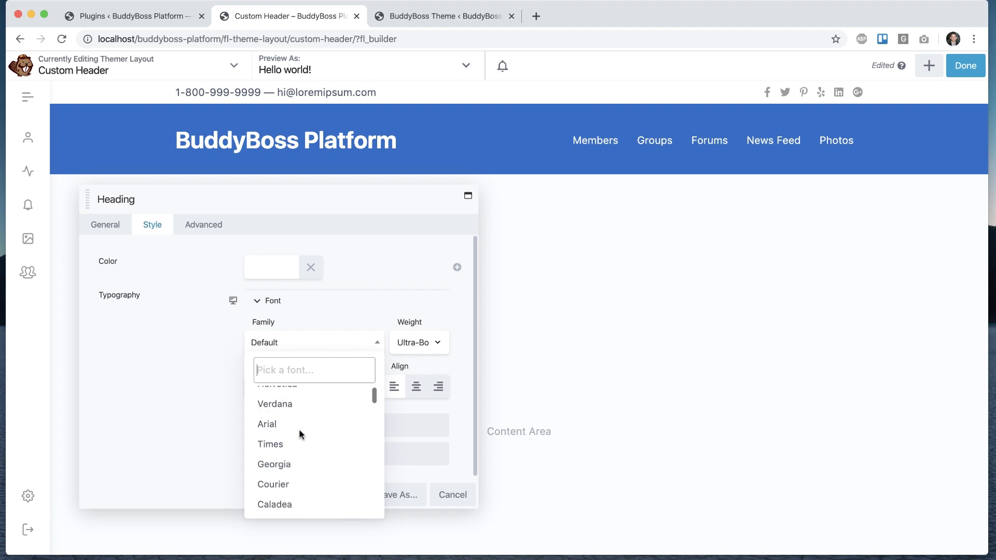
scroll(301, 435, down, 1)
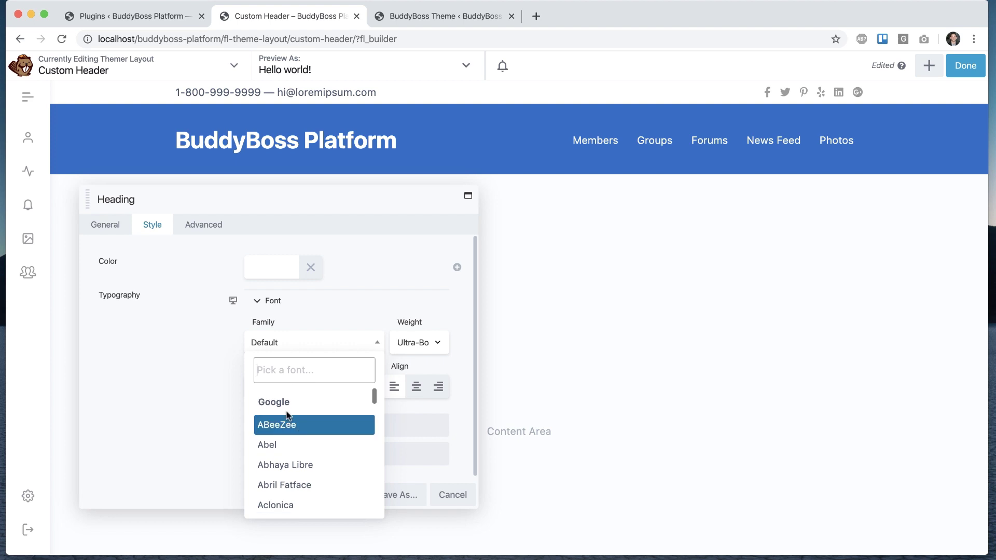
scroll(290, 423, up, 6)
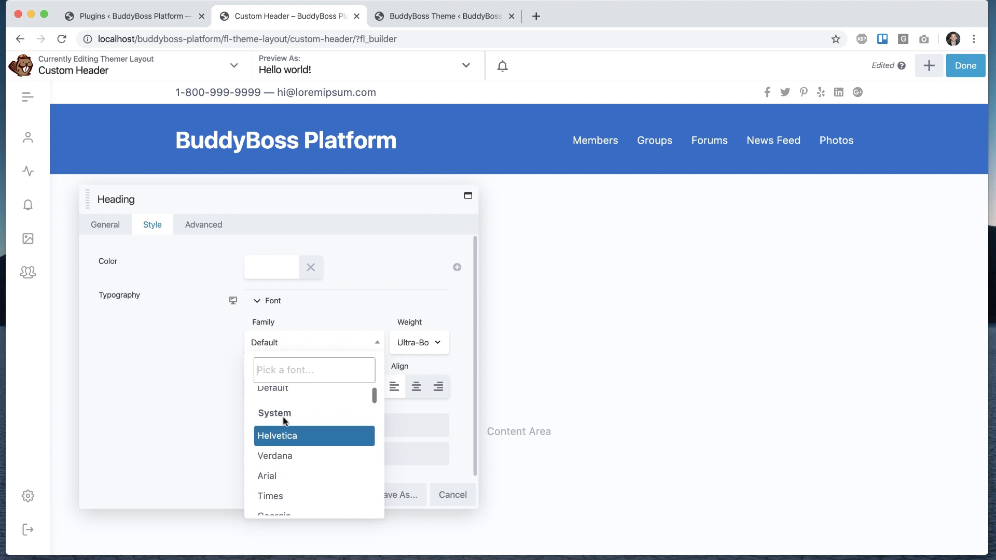
scroll(284, 418, down, 3)
scroll(309, 446, down, 1)
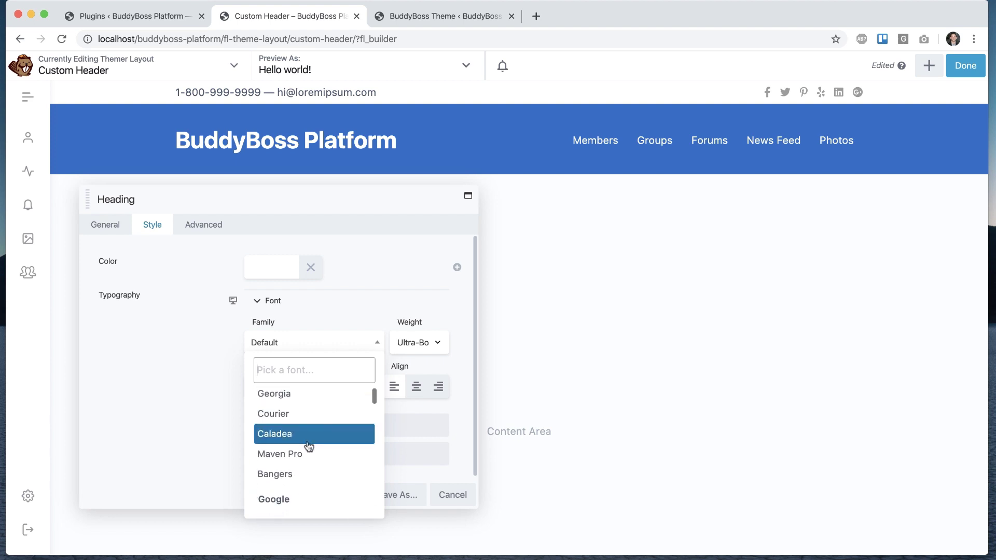
click(285, 434)
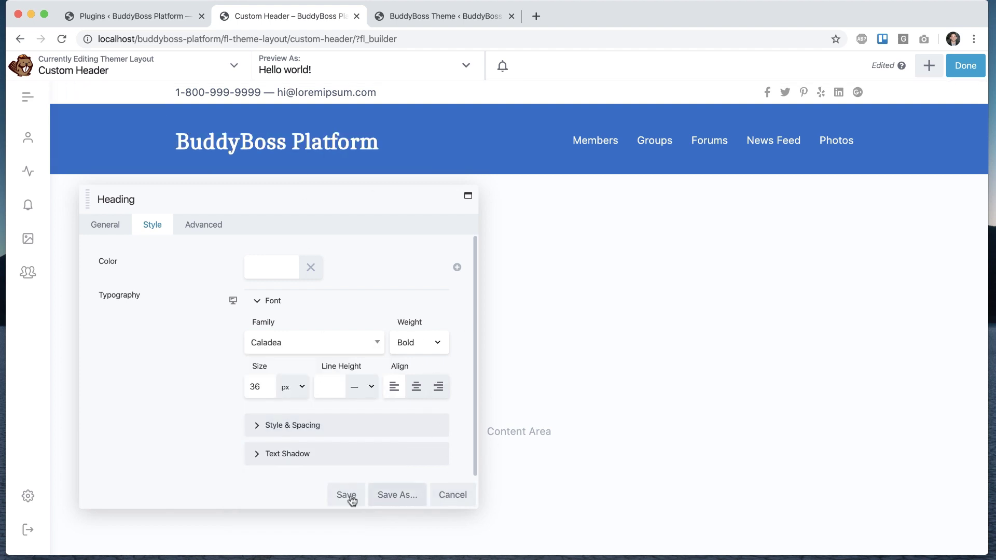
Step: Save the heading settings and publish the Custom Header layout
click(333, 496)
click(966, 66)
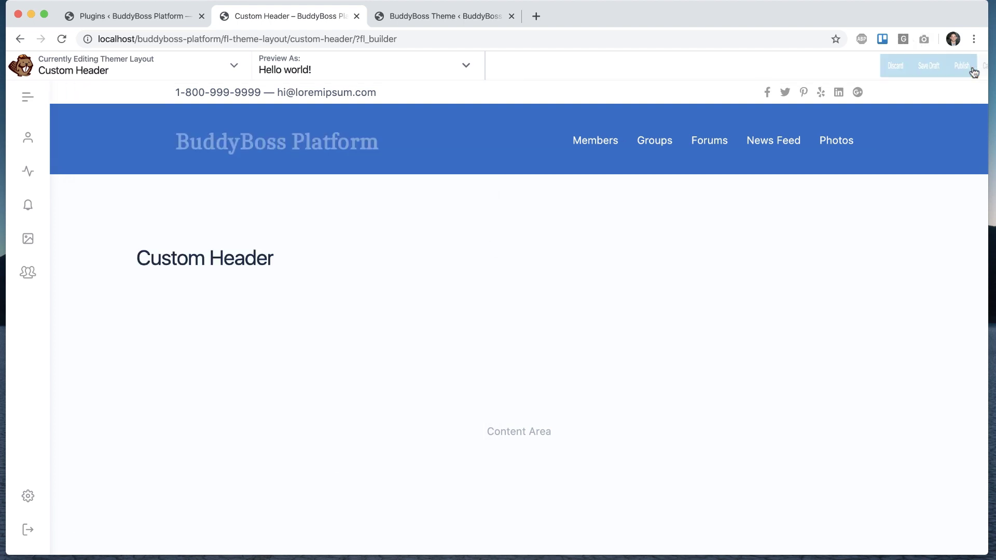
click(909, 67)
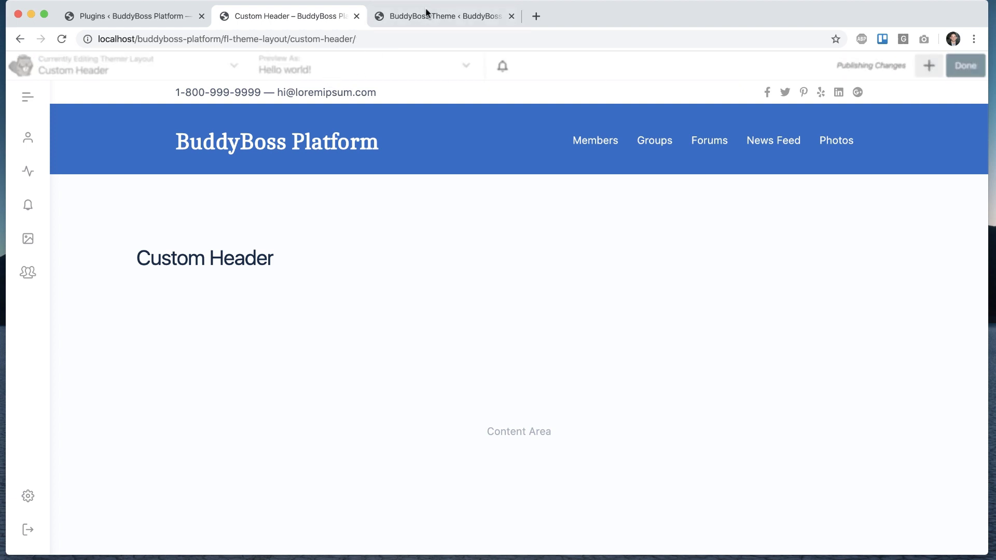